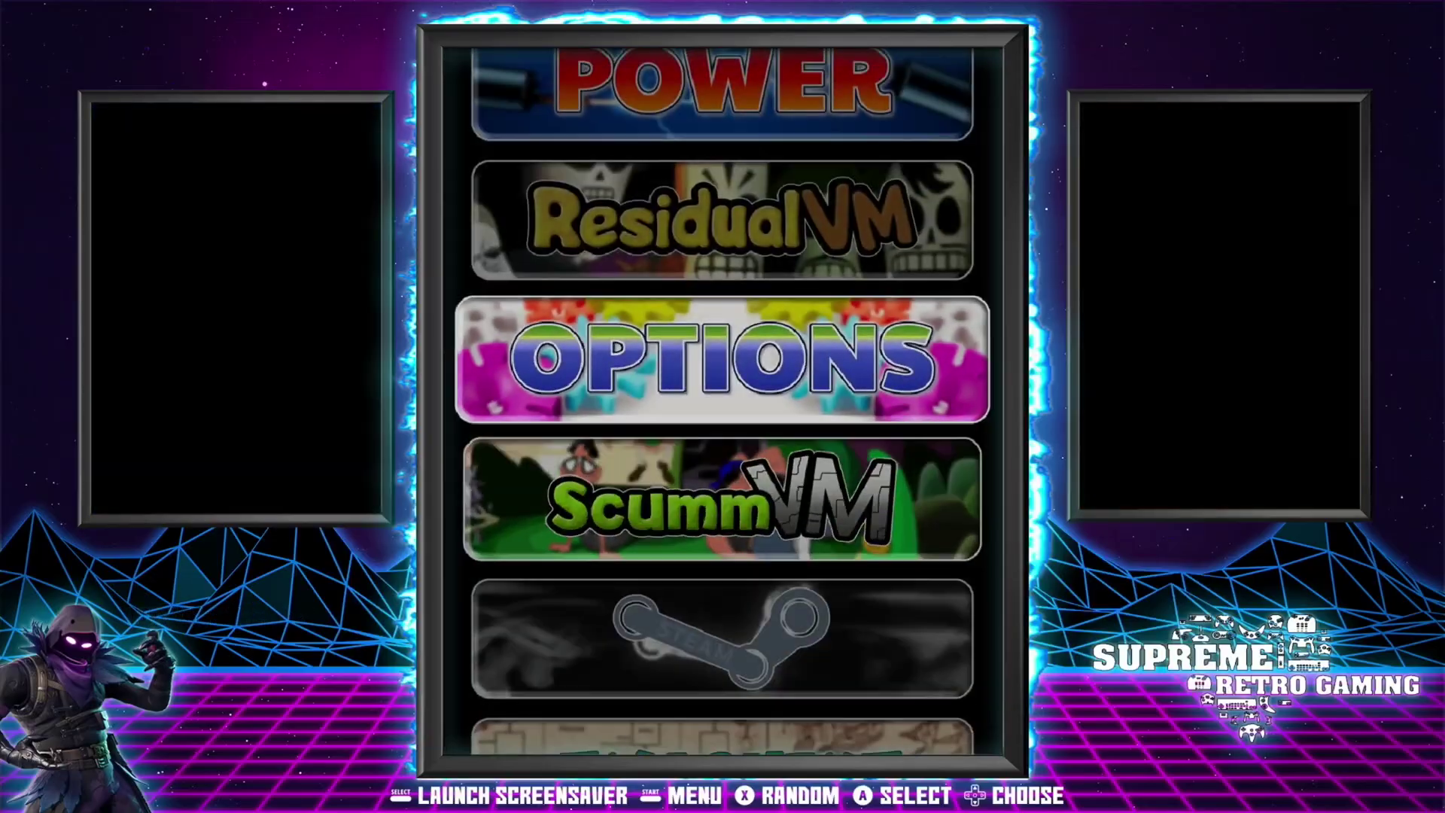
Browse the system carousel between ResidualVM, POWER, PORTS and OPTIONS.
key(Up)
key(Down)
key(Up)
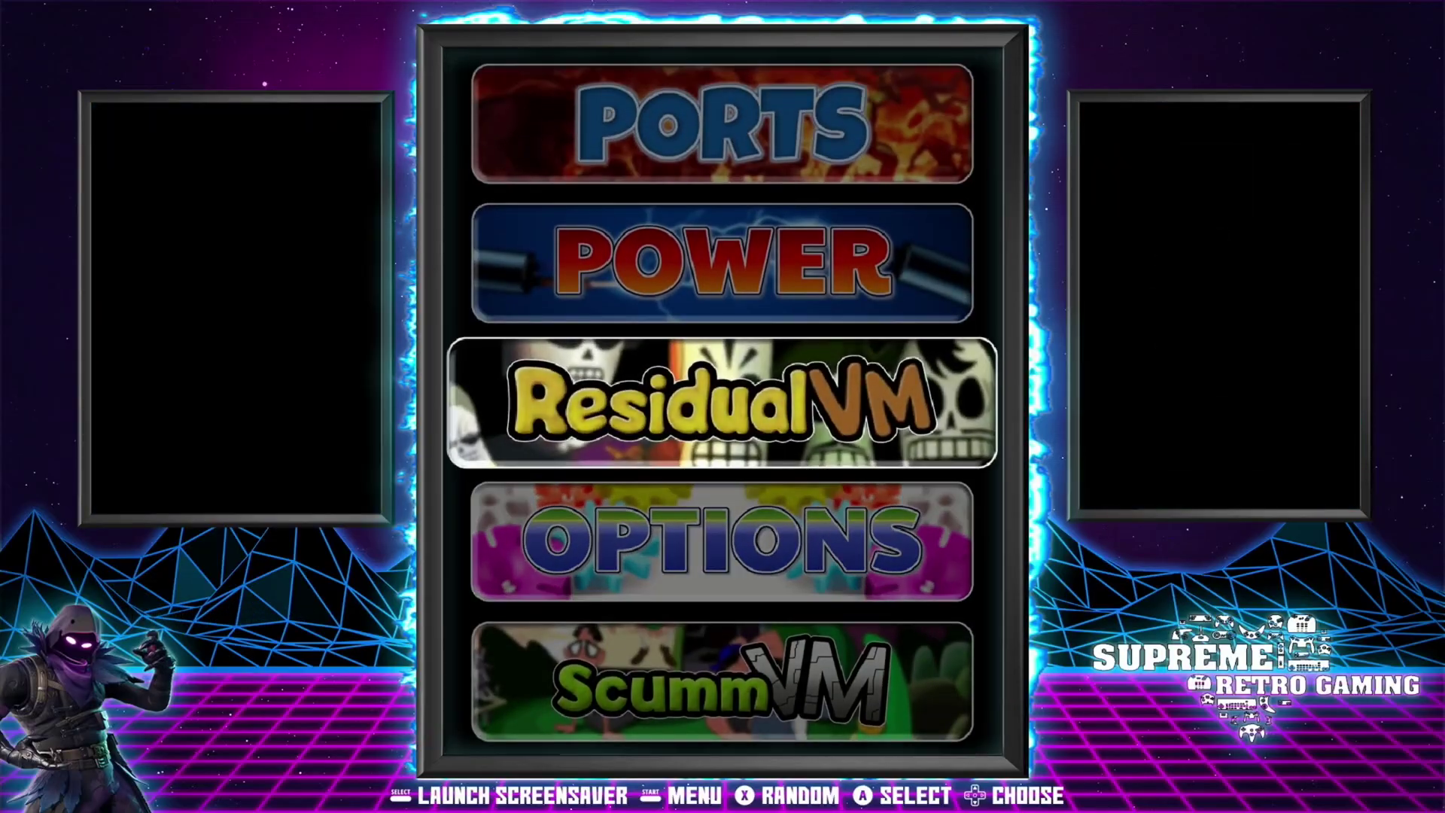
key(Up)
key(Up)
key(Down)
key(Down)
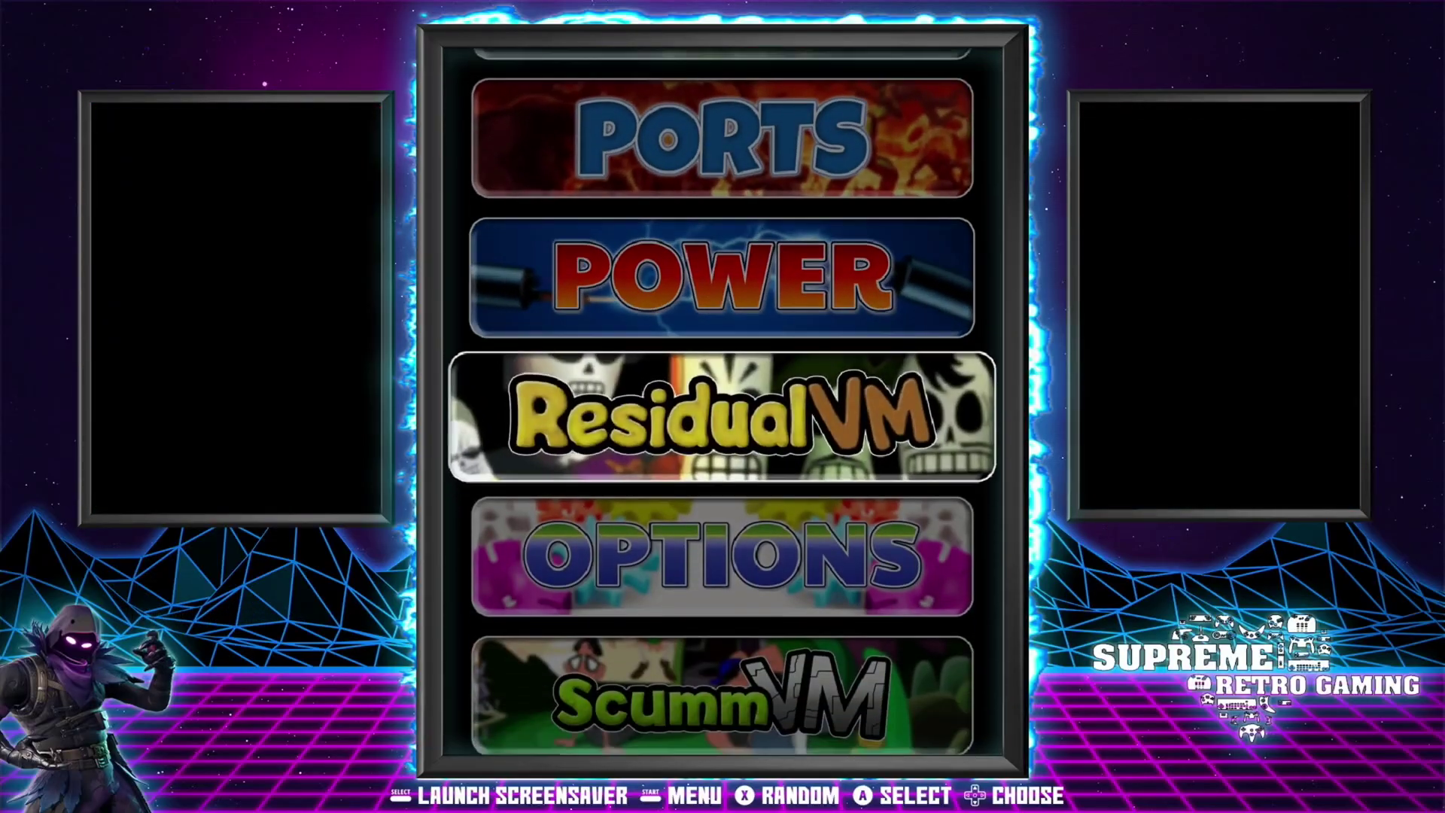
key(Up)
key(Down)
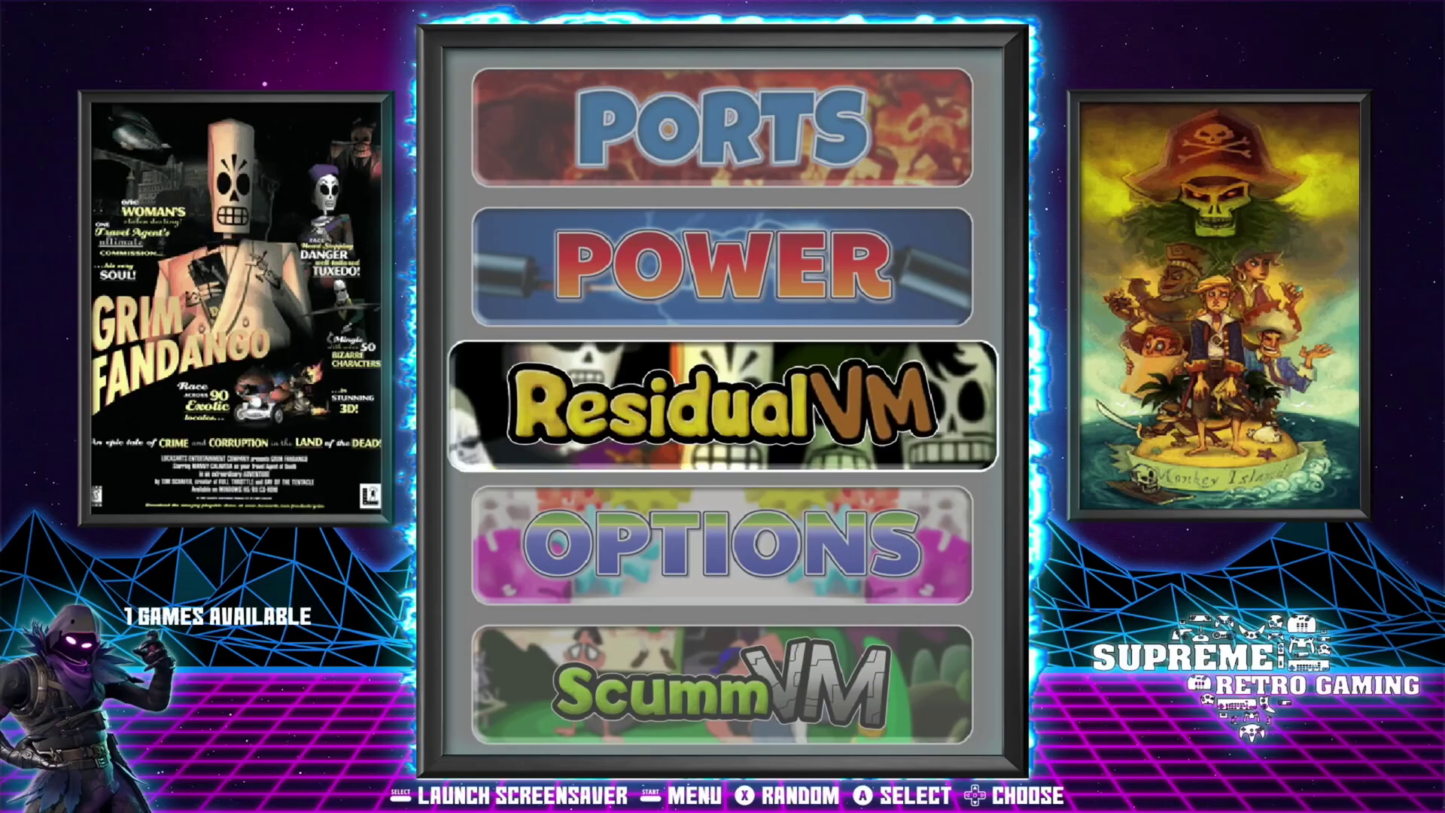
key(Up)
key(Up)
key(Down)
key(Down)
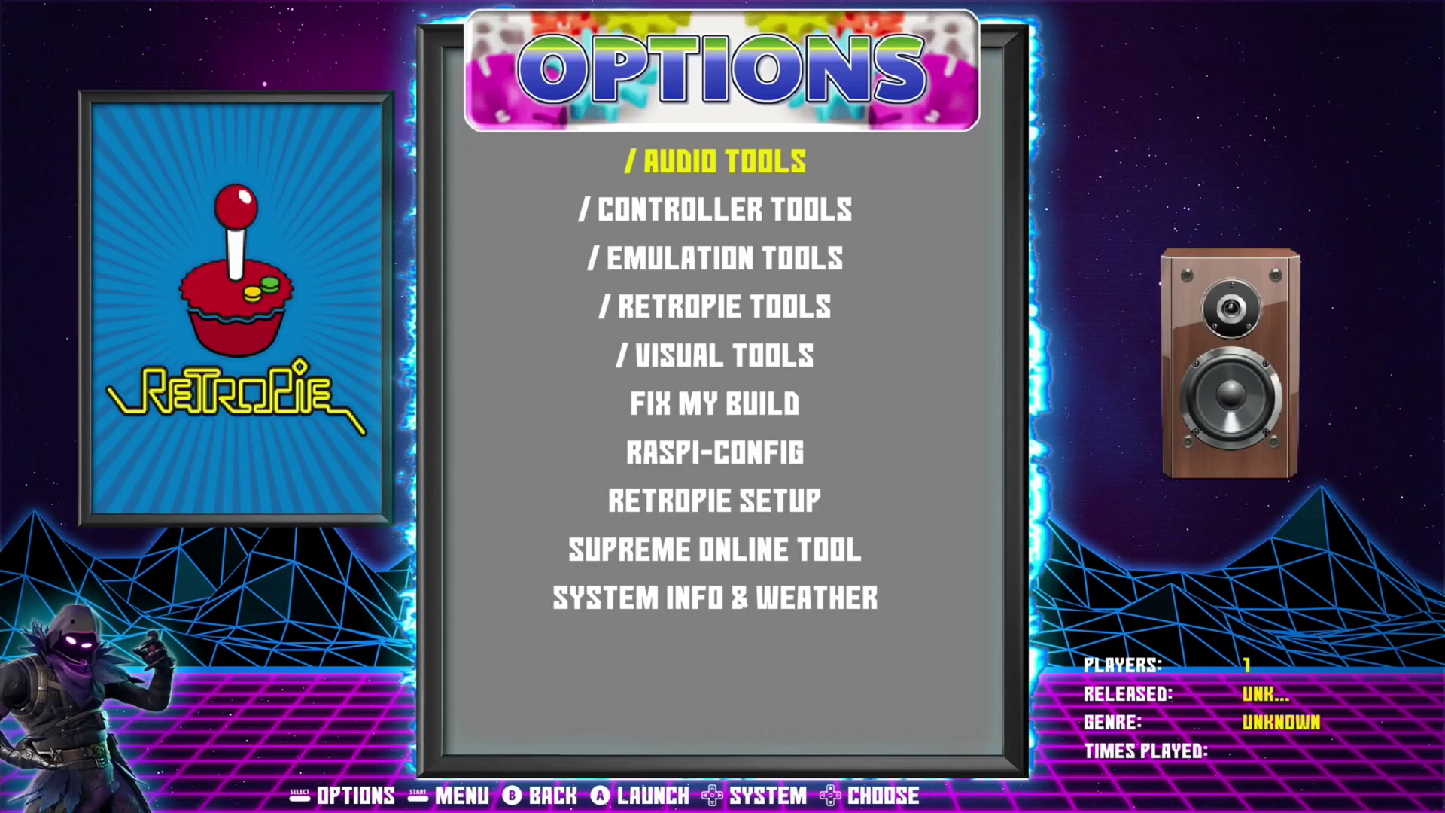
Run Overclock Optimized from RetroPie Tools and apply the 2000 CPU / GPU FREQ 620 overclock.
key(Down)
key(Down)
key(Down)
key(Down)
key(Down)
key(Down)
key(Down)
key(Down)
key(Down)
key(Down)
key(Down)
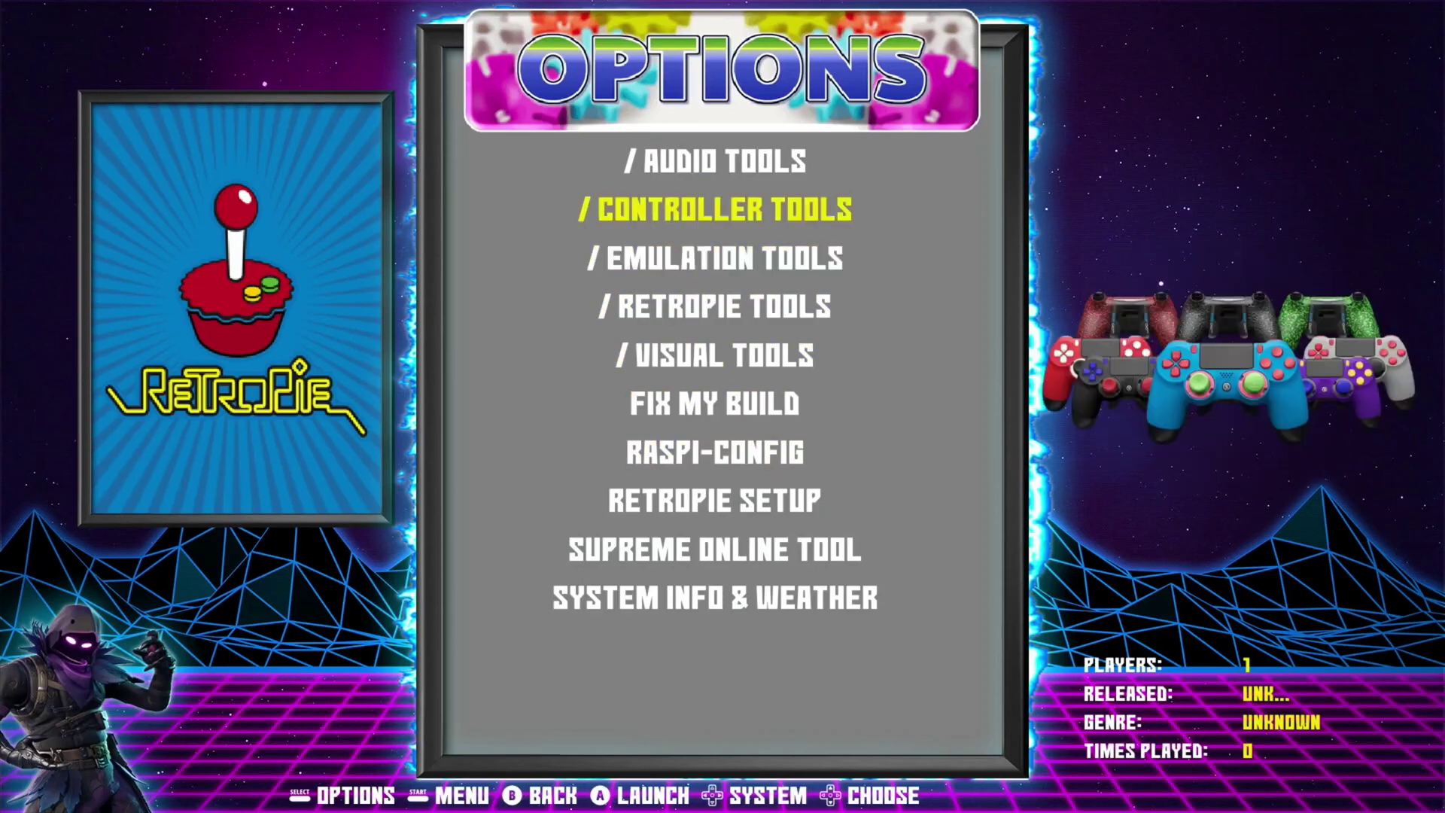
key(Up)
key(Down)
key(Down)
key(Down)
key(Return)
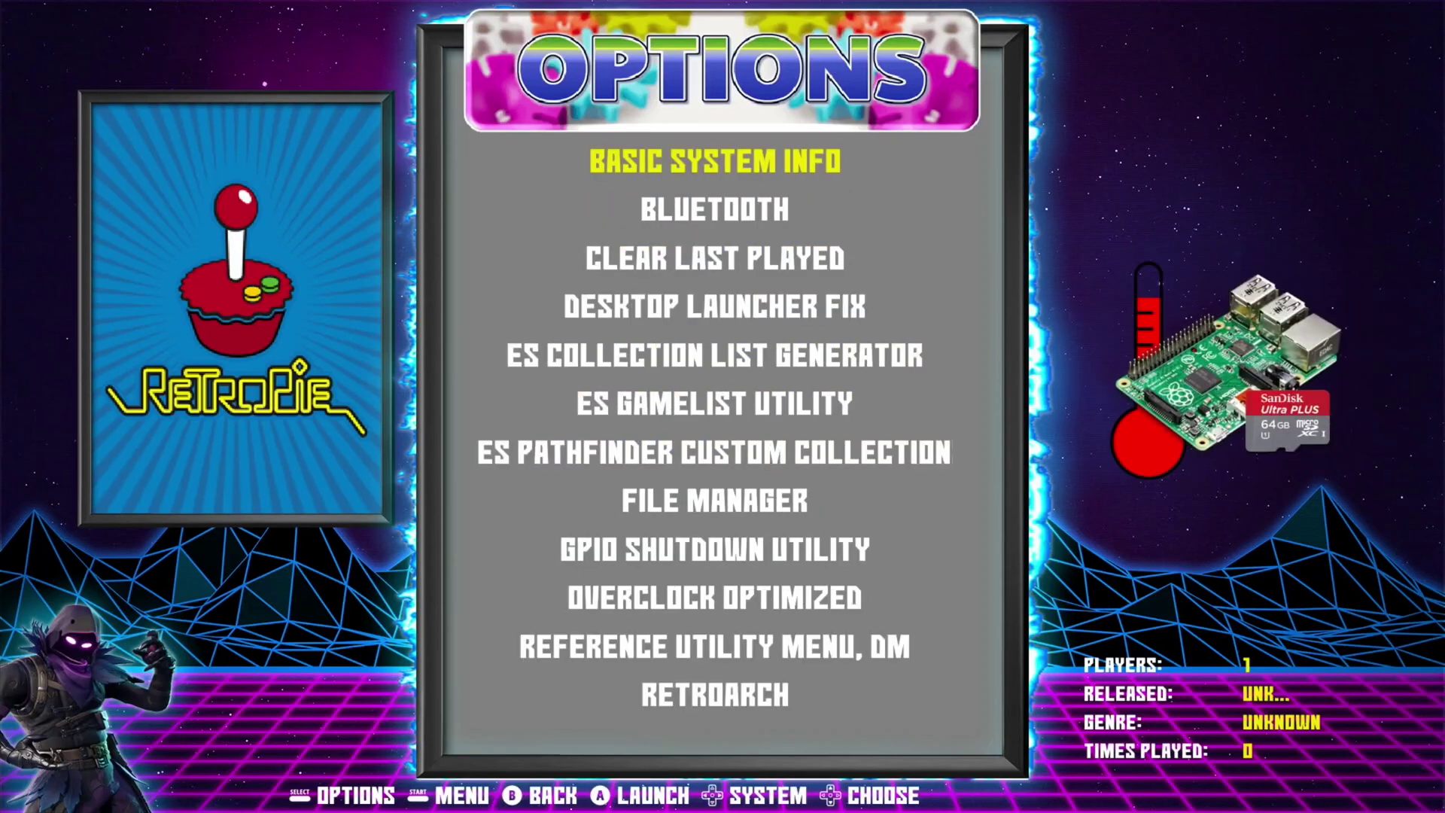
key(Down)
key(Down)
key(Down)
key(Down)
key(Down)
key(Down)
key(Down)
key(Down)
key(Down)
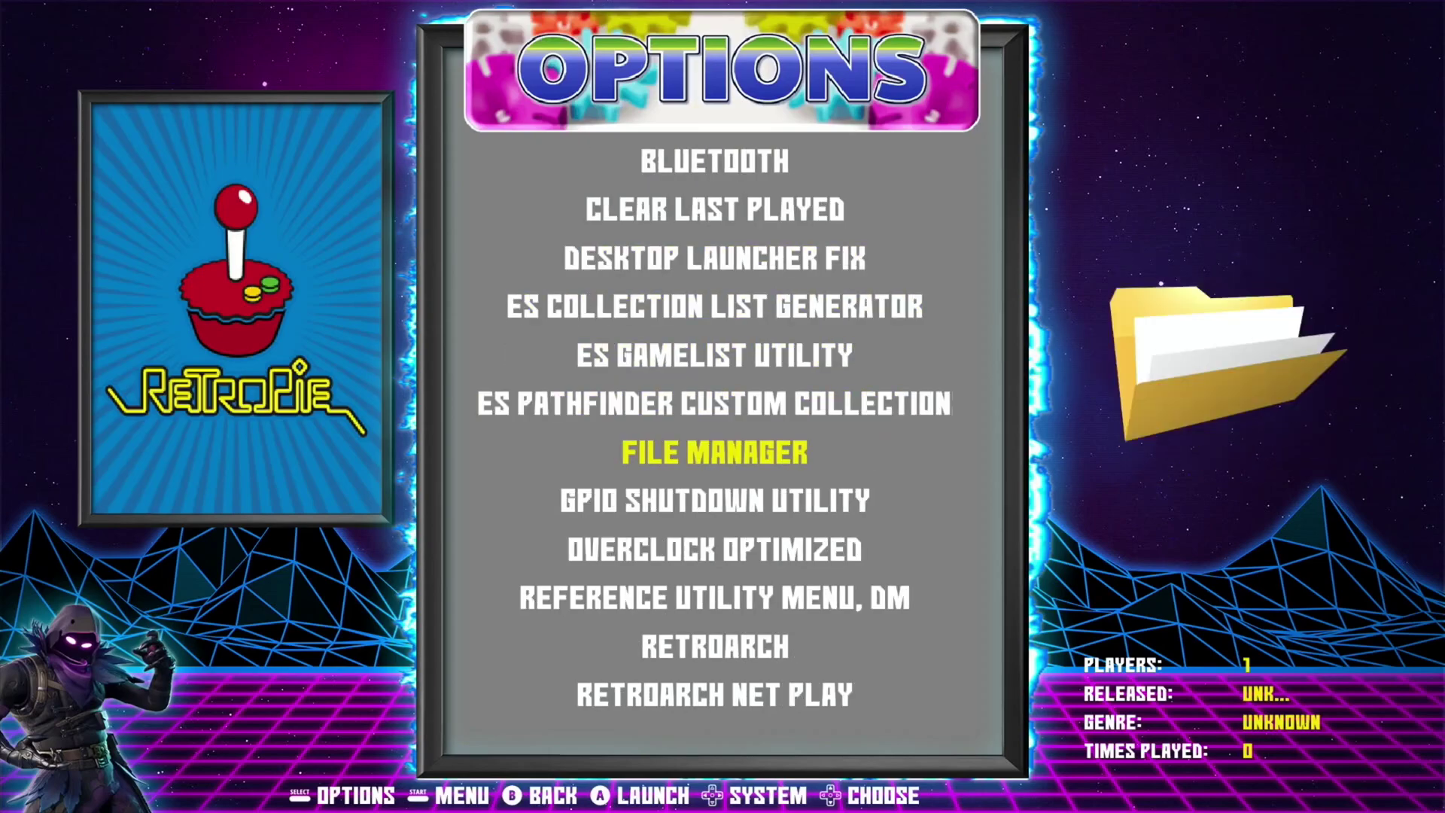
key(Return)
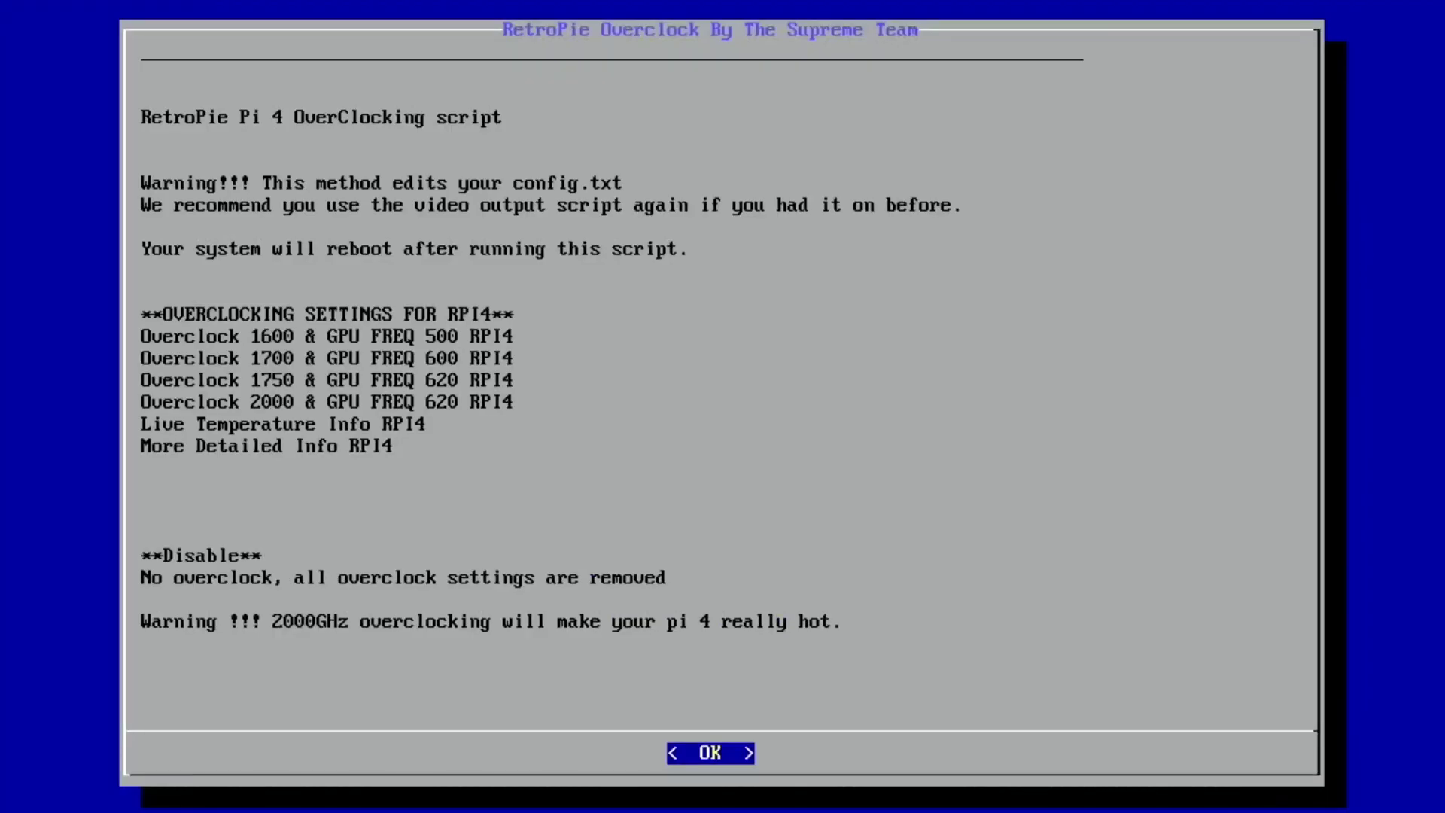
key(Return)
key(Down)
key(Down)
key(Down)
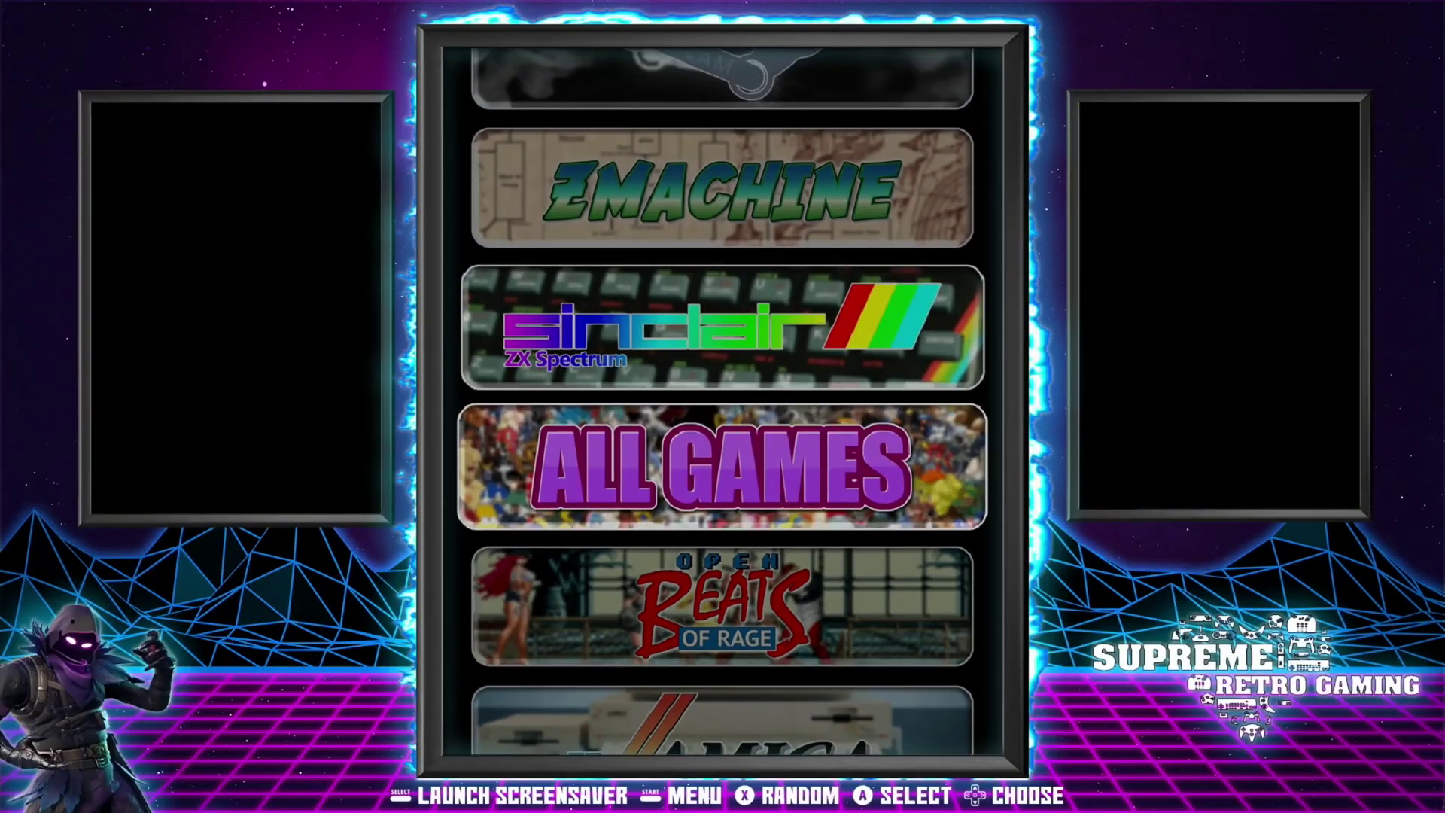
key(Up)
key(Up)
key(Up)
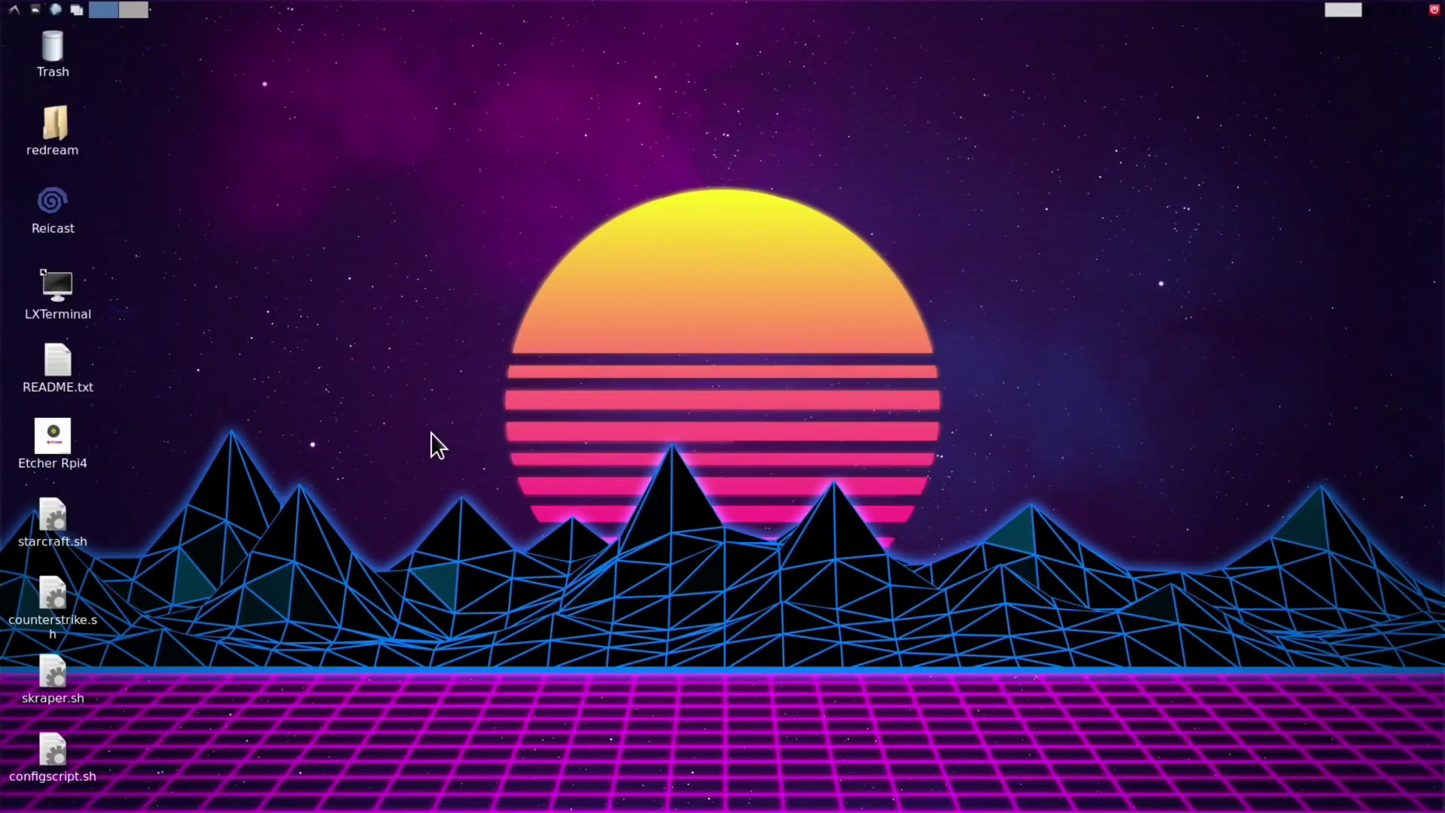
Open README.txt in Leafpad, move it to the top-right and scroll to the Dolphin section.
double_click(63, 356)
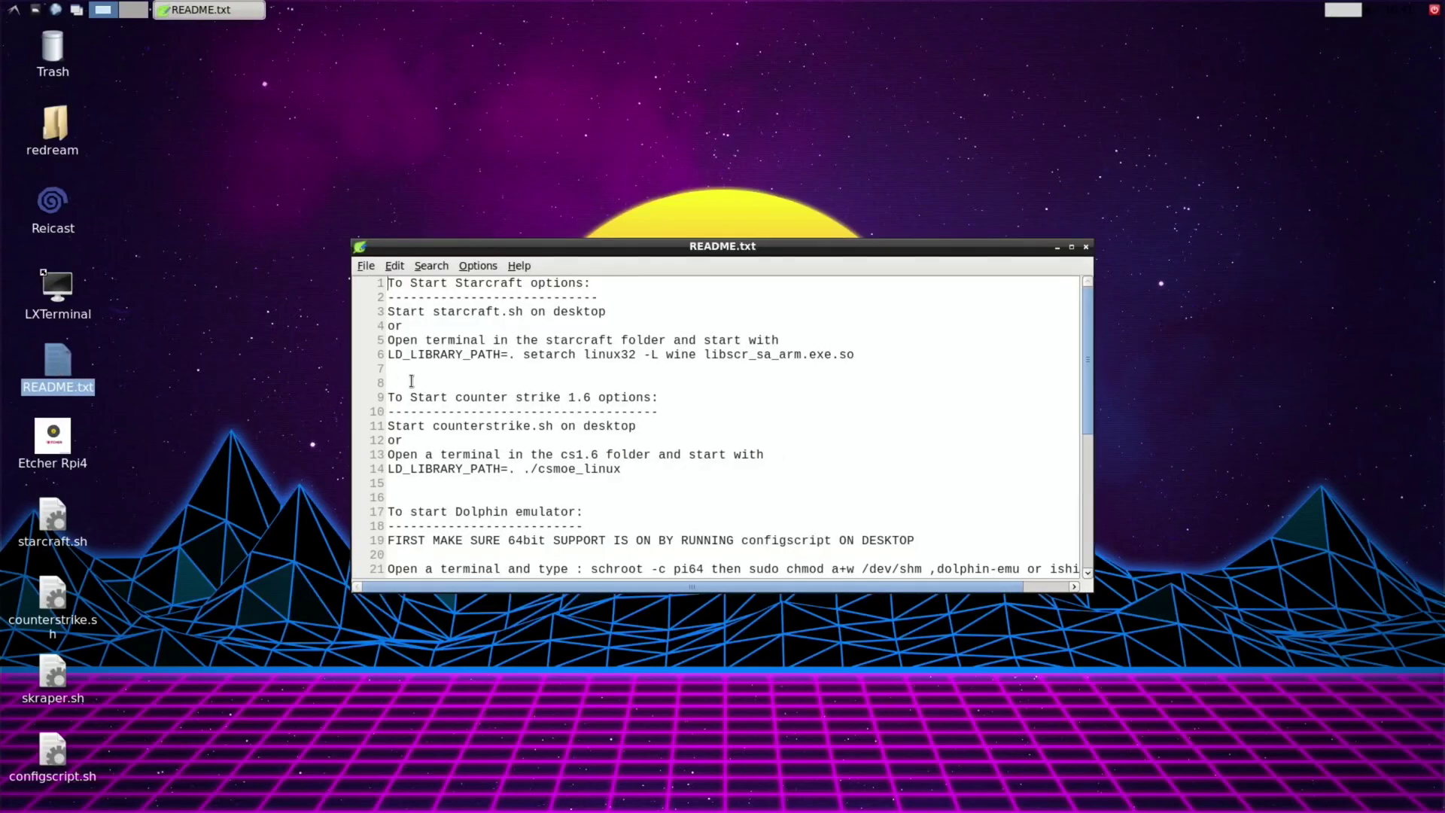
drag(550, 248, 800, 35)
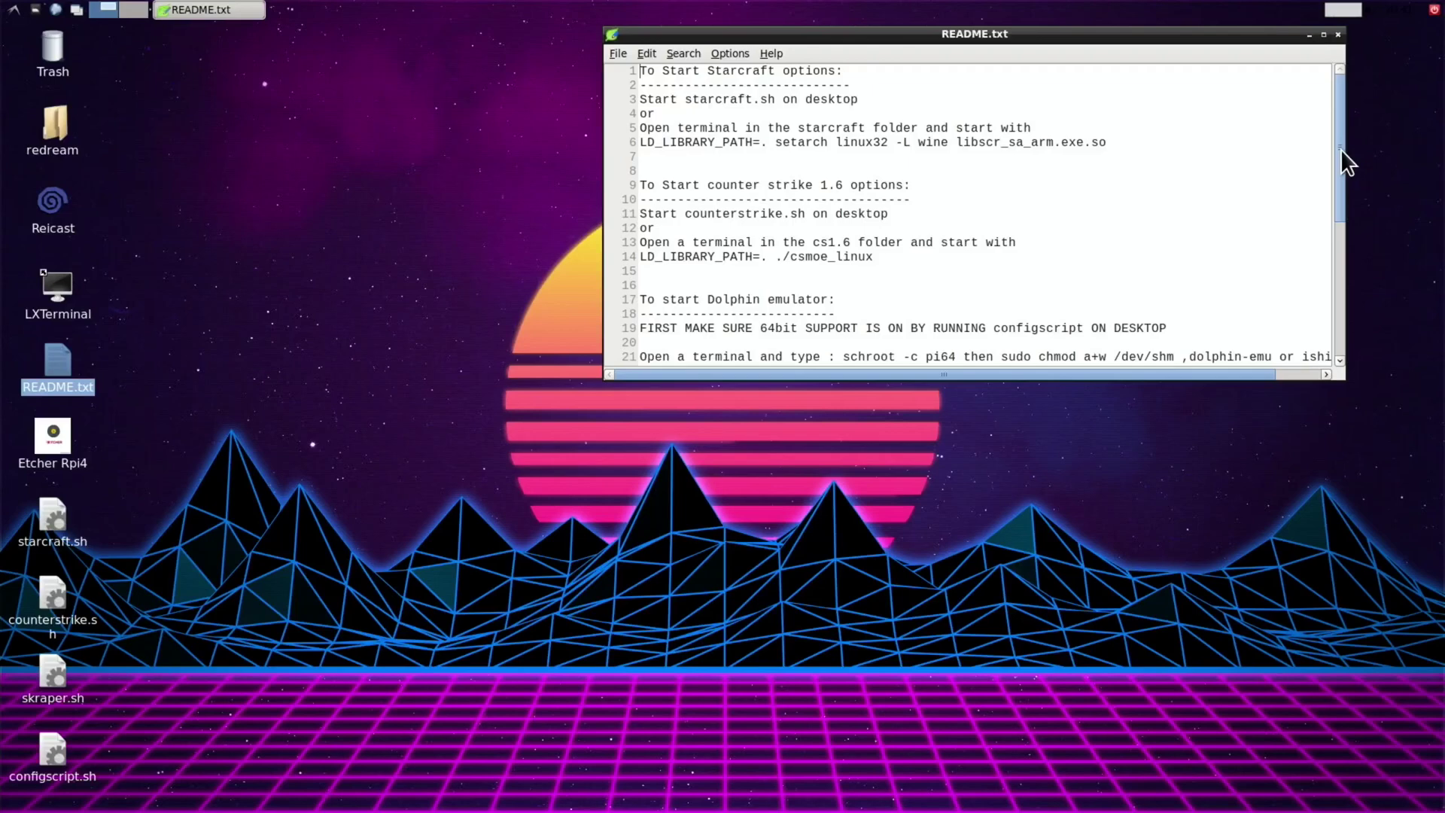
drag(1343, 150, 1347, 253)
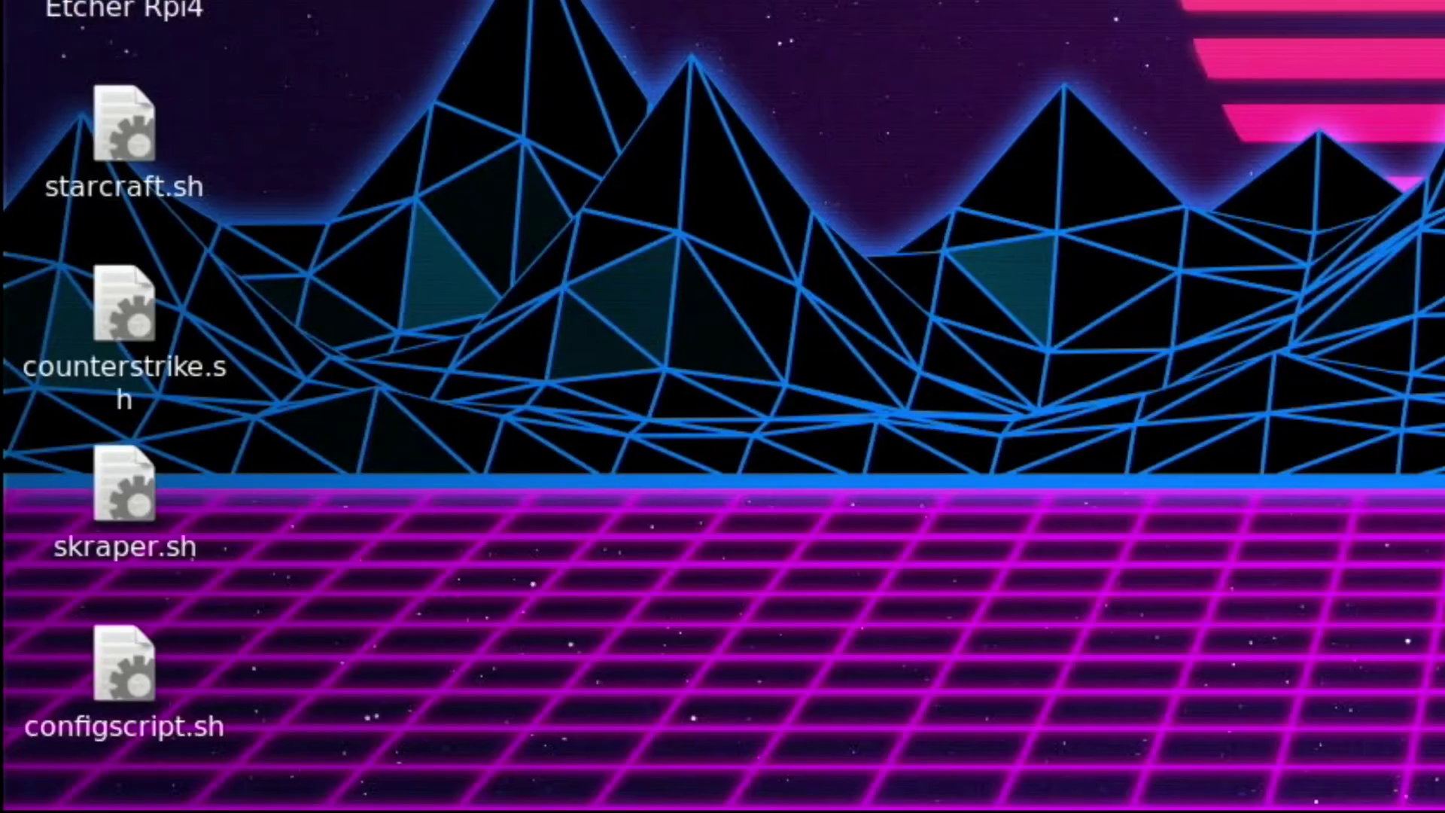
Run configscript.sh in a terminal and choose option 1 to enable 64bit support for Dolphin and Kodi.
double_click(143, 684)
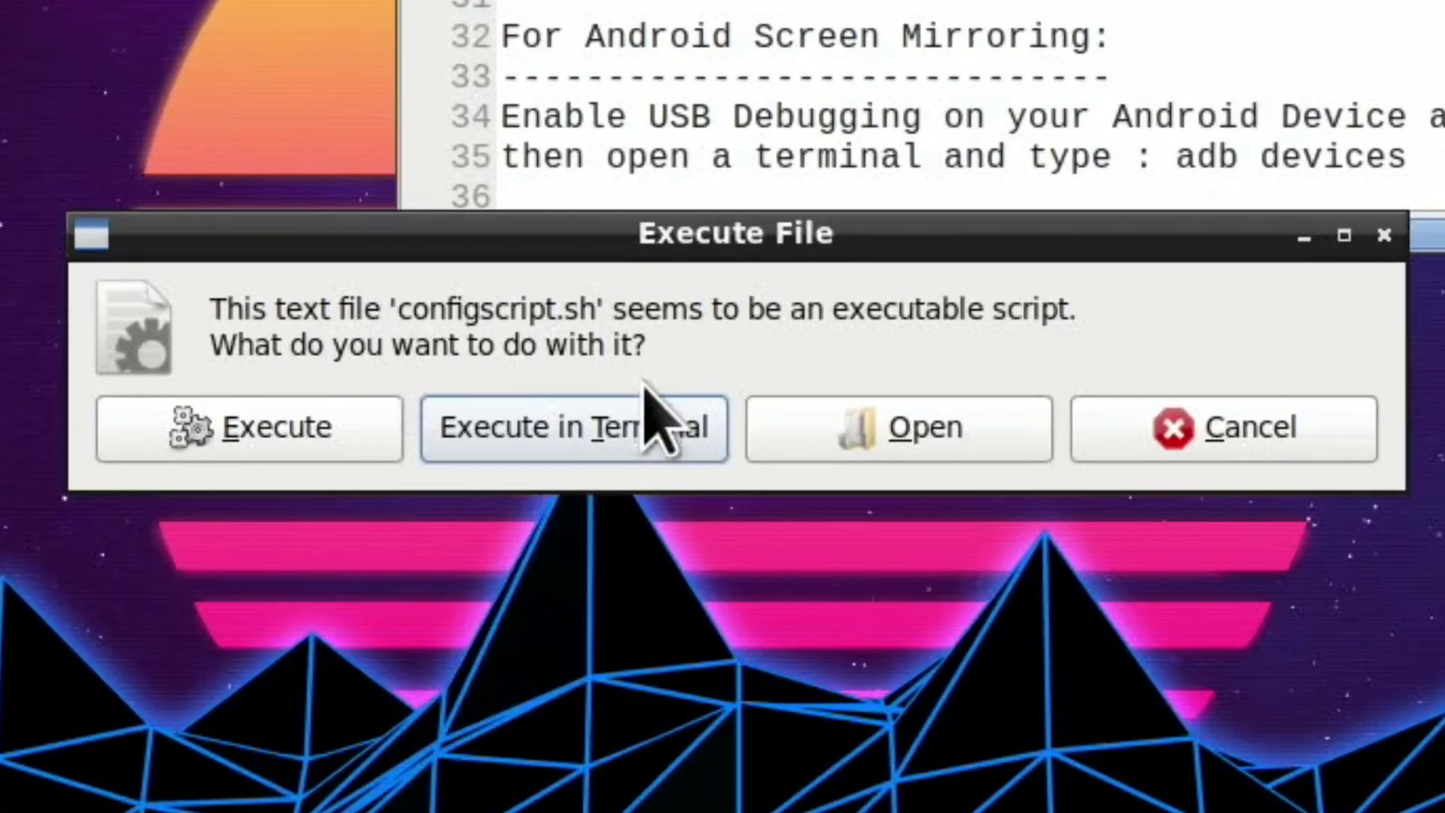
click(646, 412)
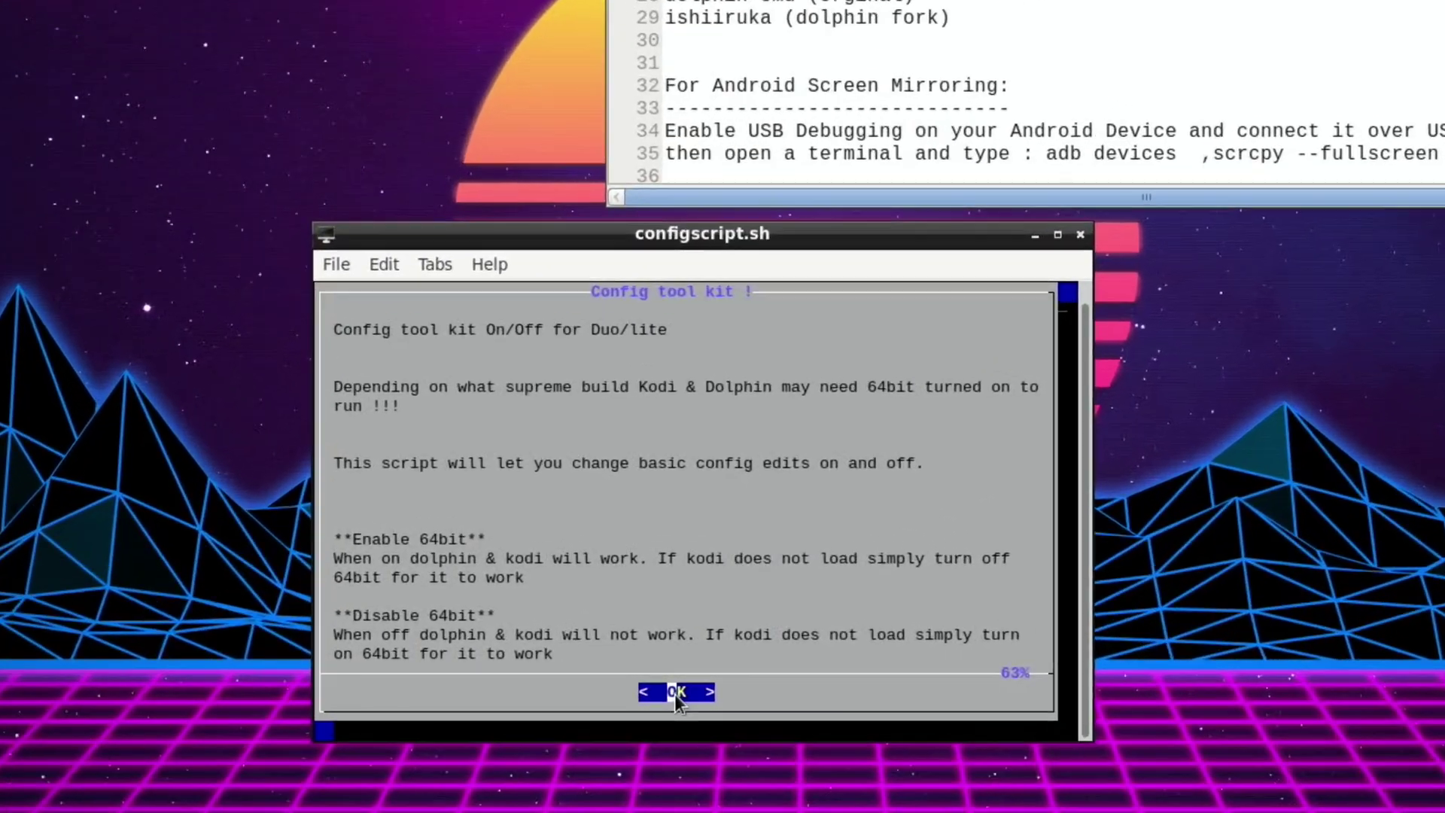
click(674, 694)
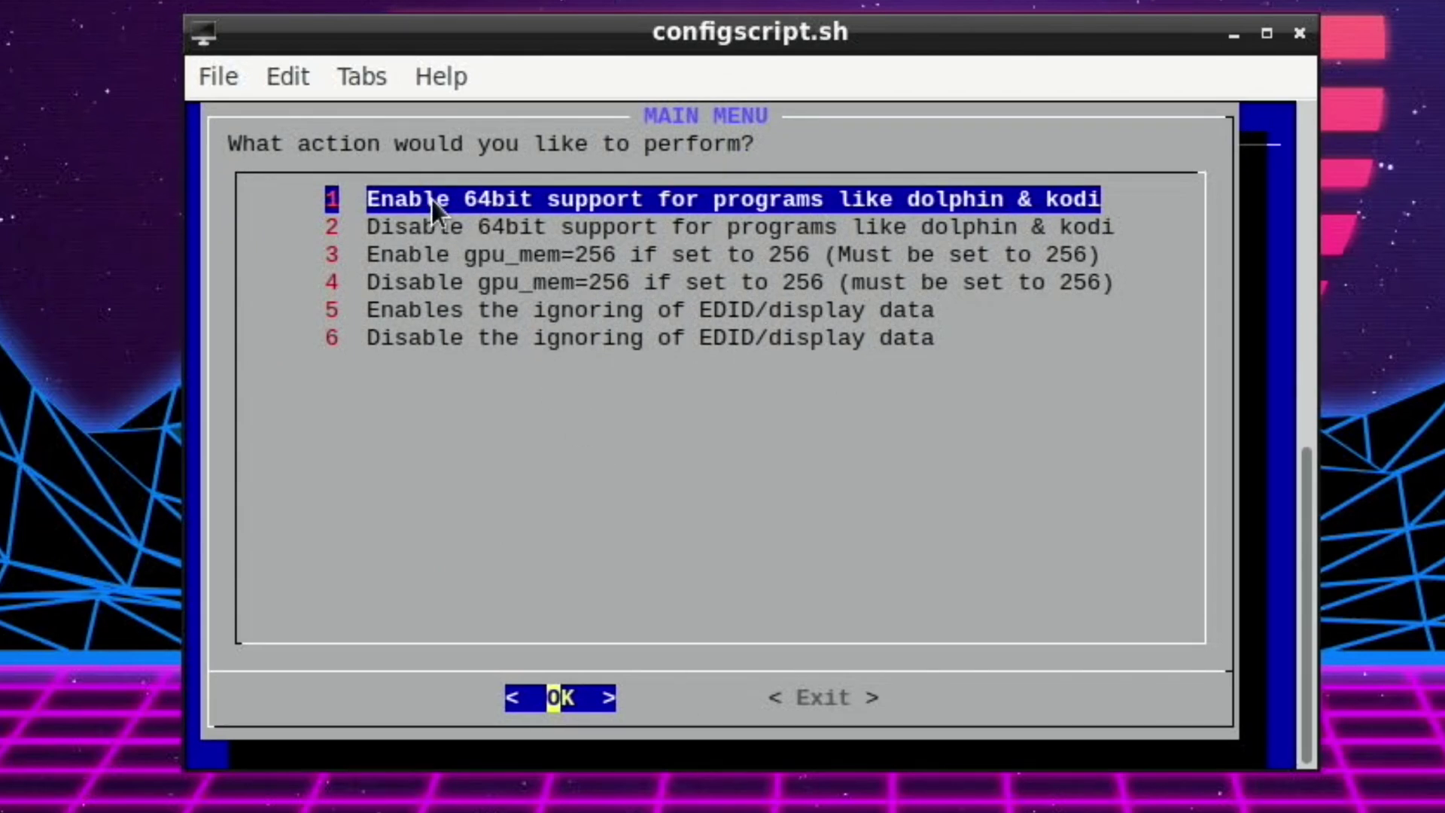
click(553, 708)
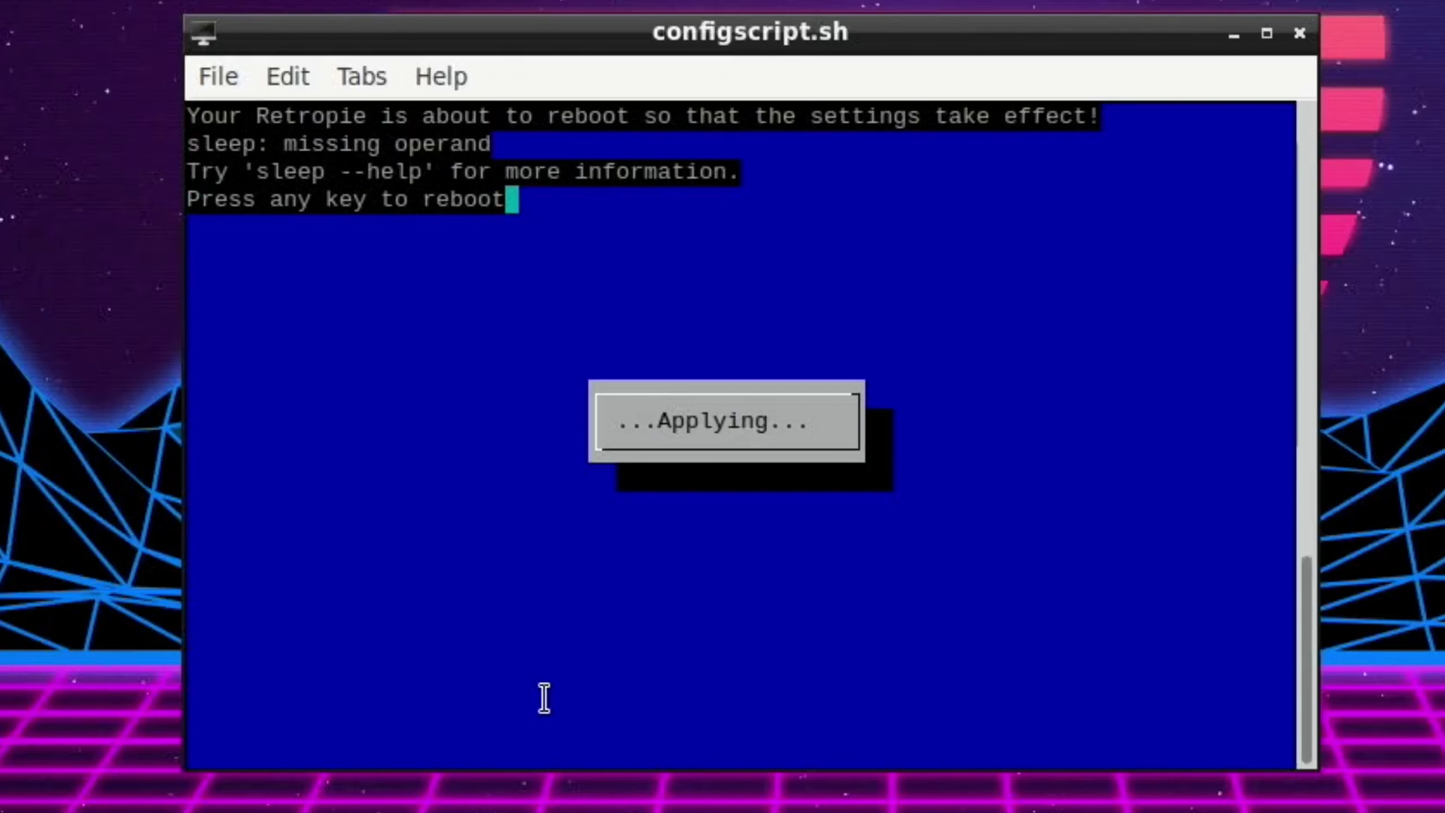
Reboot, then rerun configscript.sh and choose option 5 to ignore EDID/display data.
key(Return)
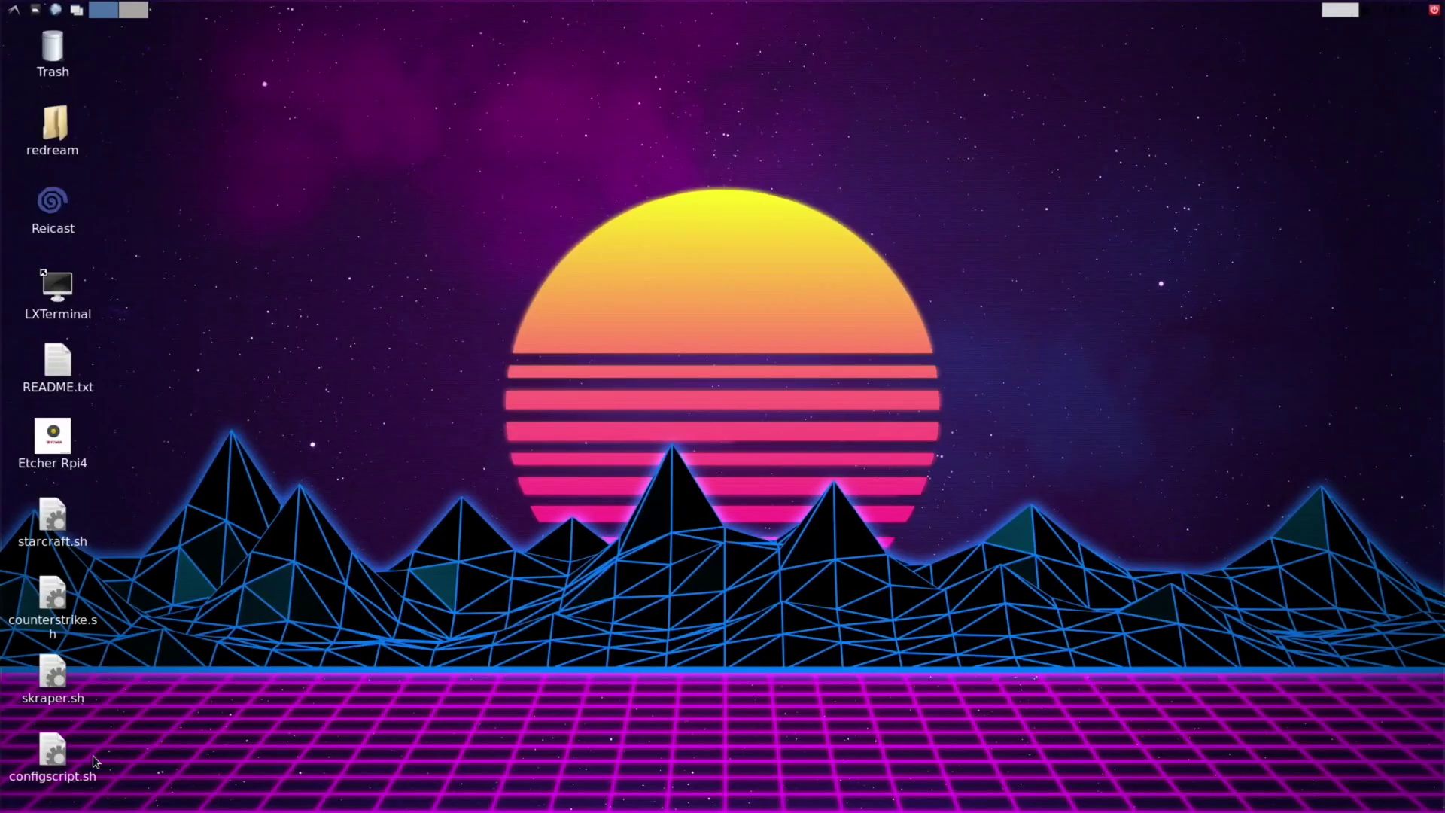
double_click(54, 762)
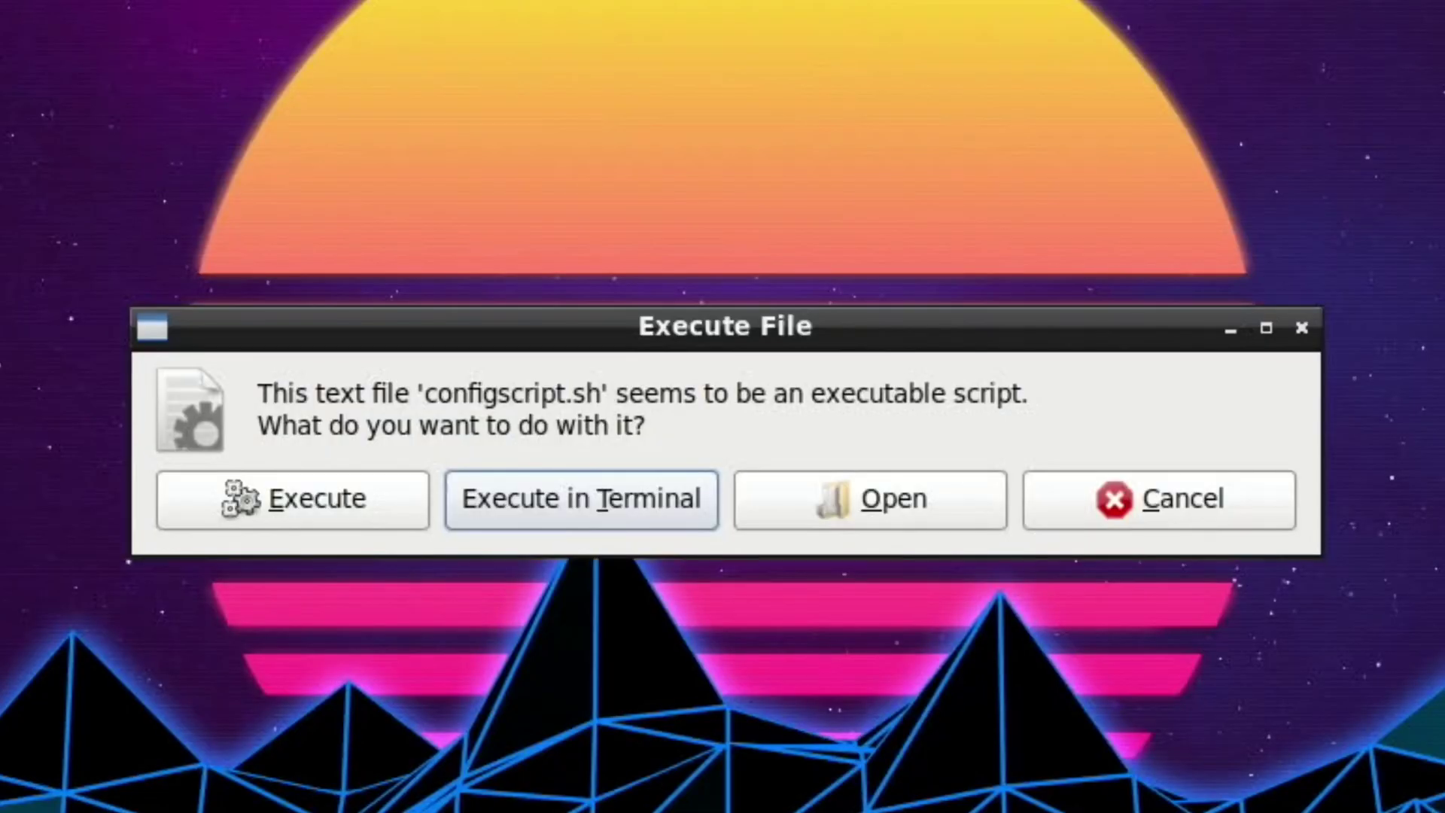
click(508, 526)
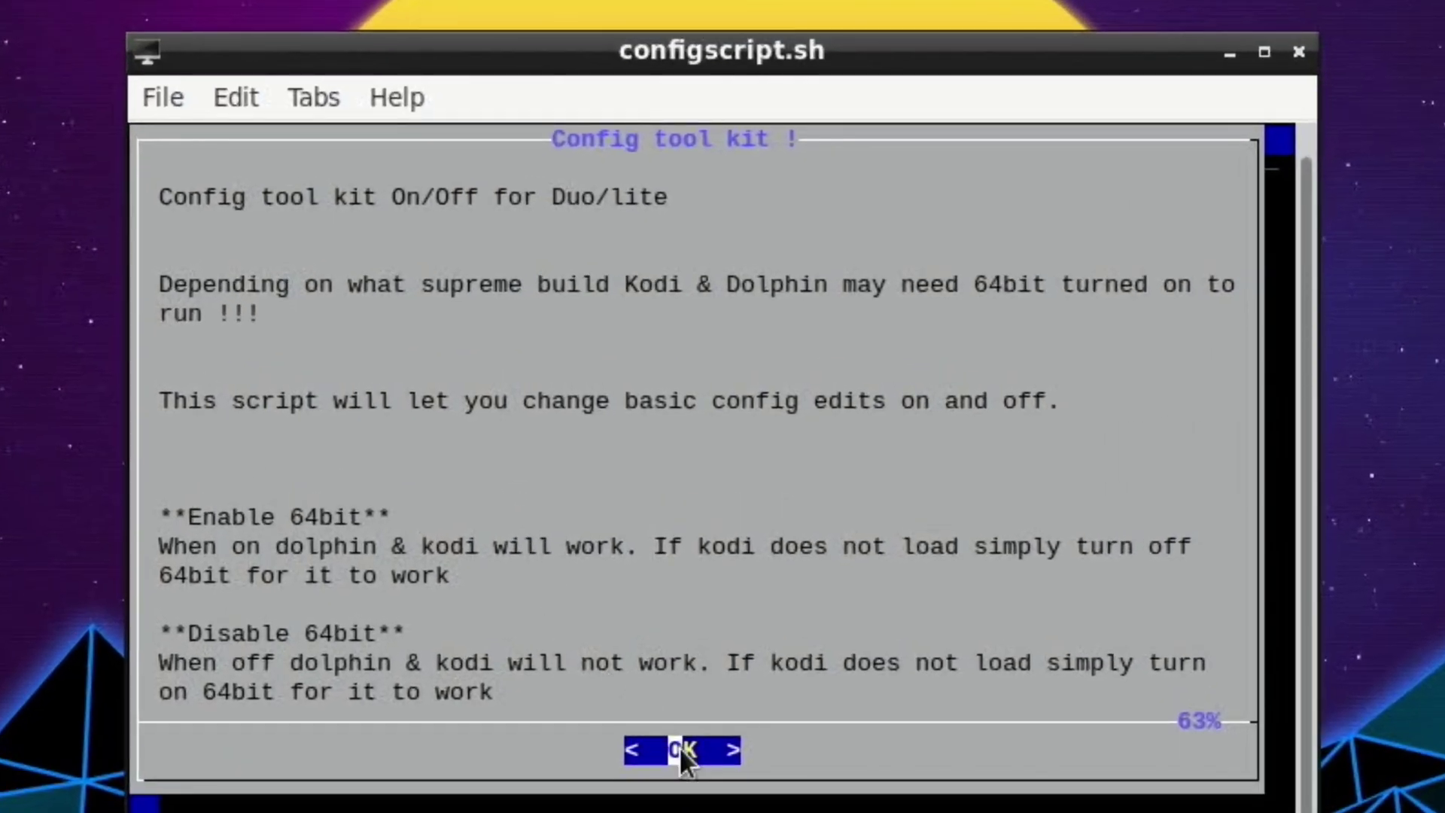
click(679, 748)
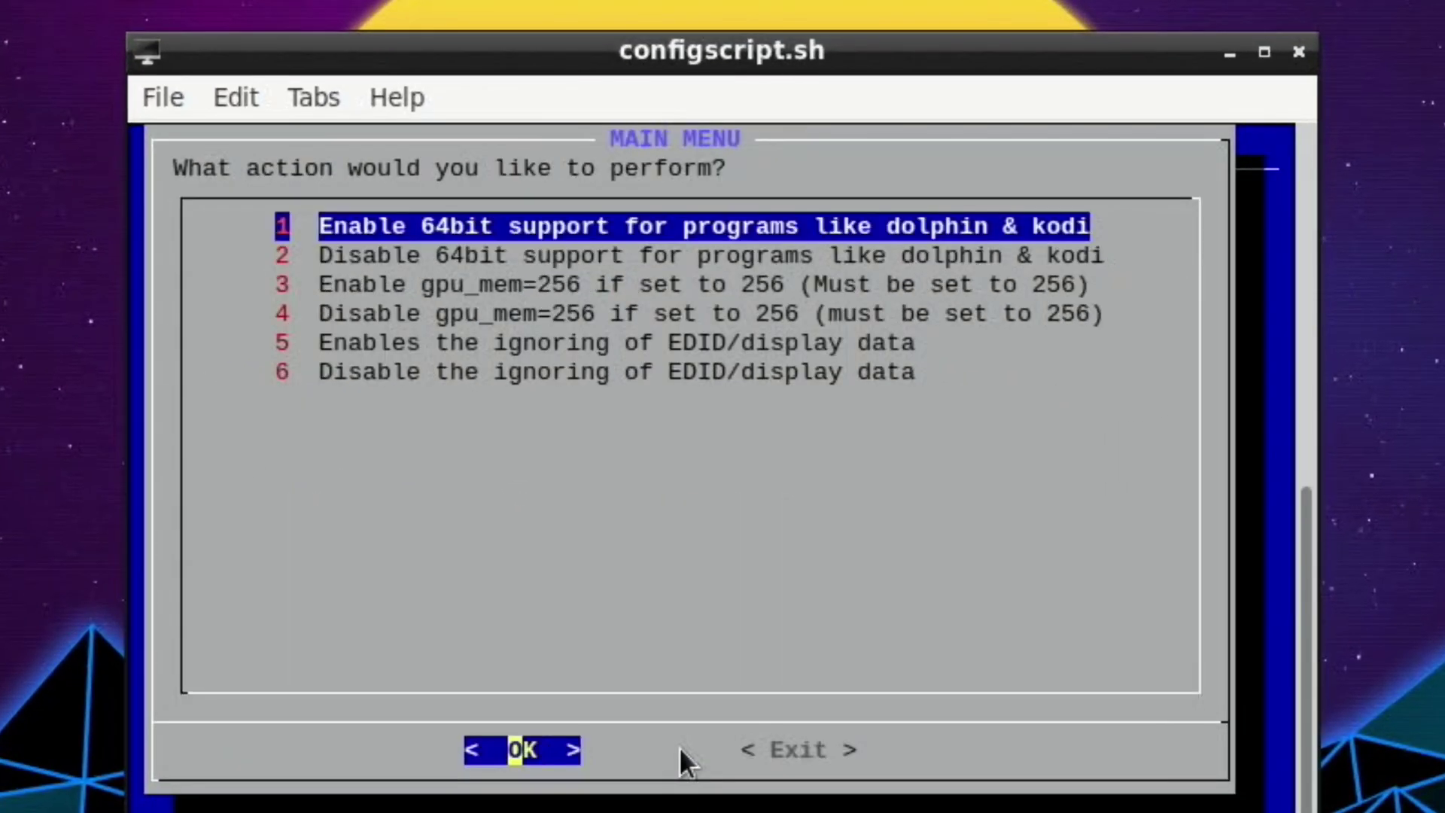
click(432, 342)
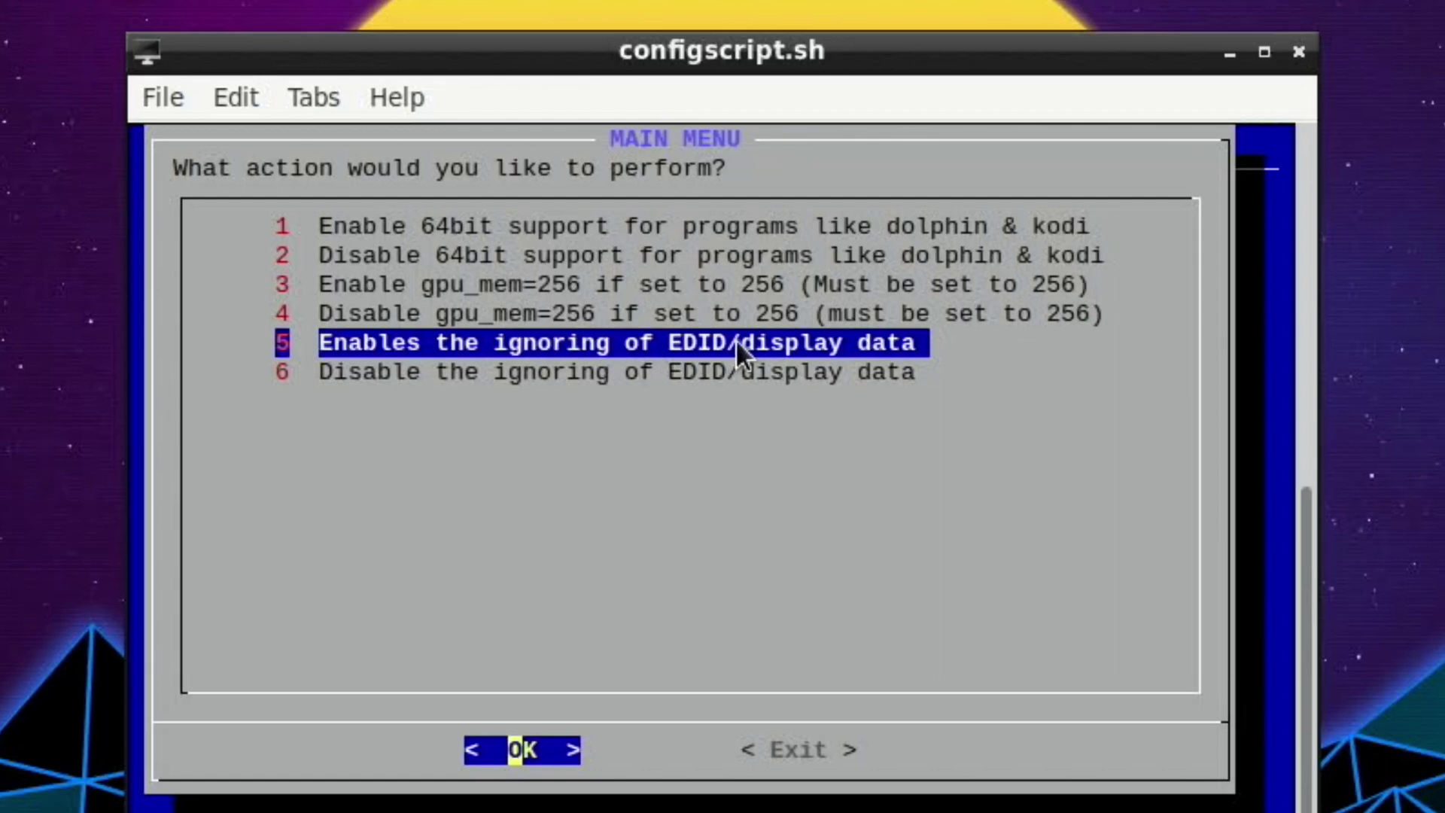
click(517, 749)
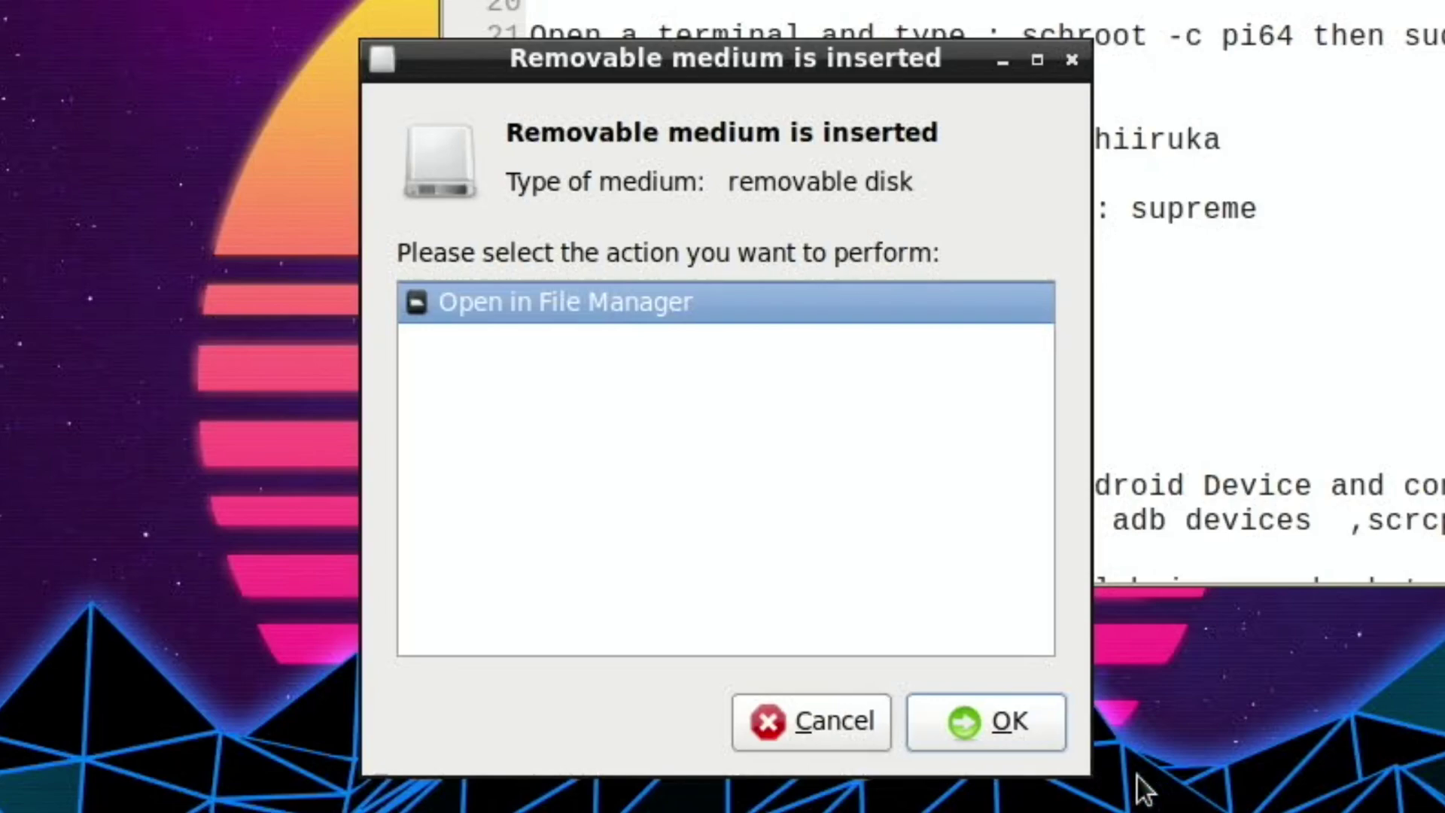
Open the 32GB drive's Retropie/roms folder in a smaller, centre-right PCManFM window.
click(1033, 745)
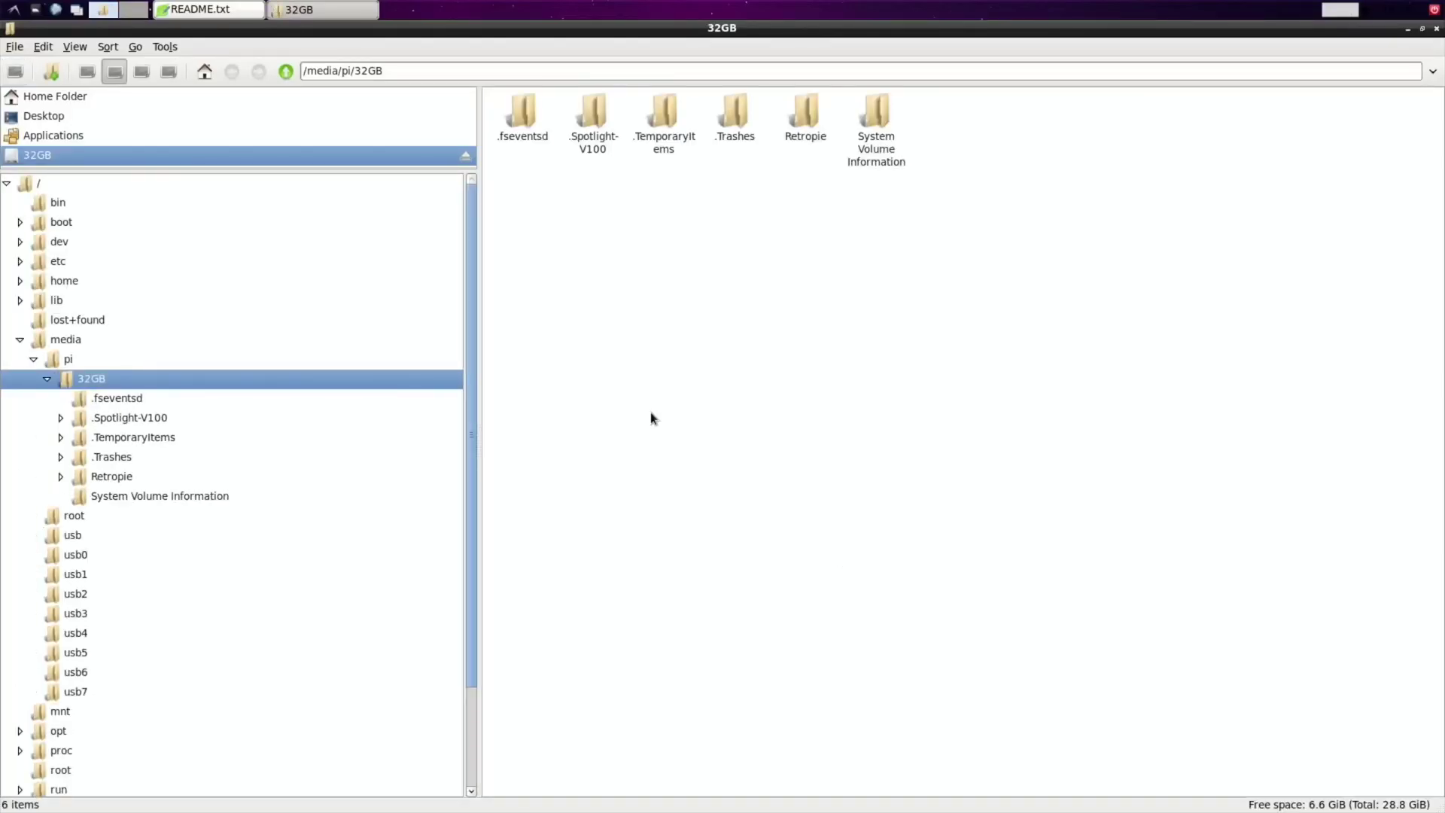
double_click(801, 119)
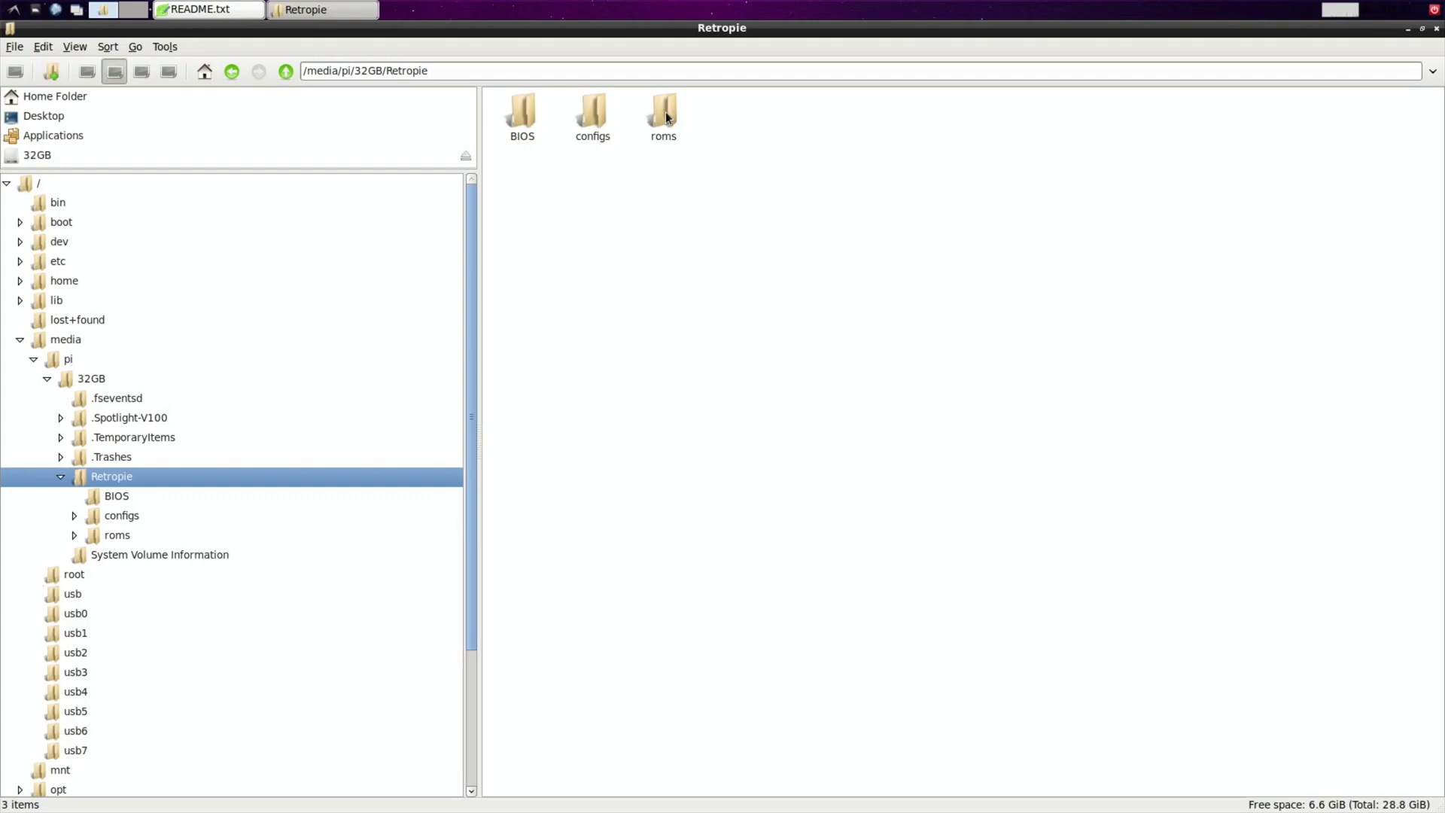
double_click(666, 112)
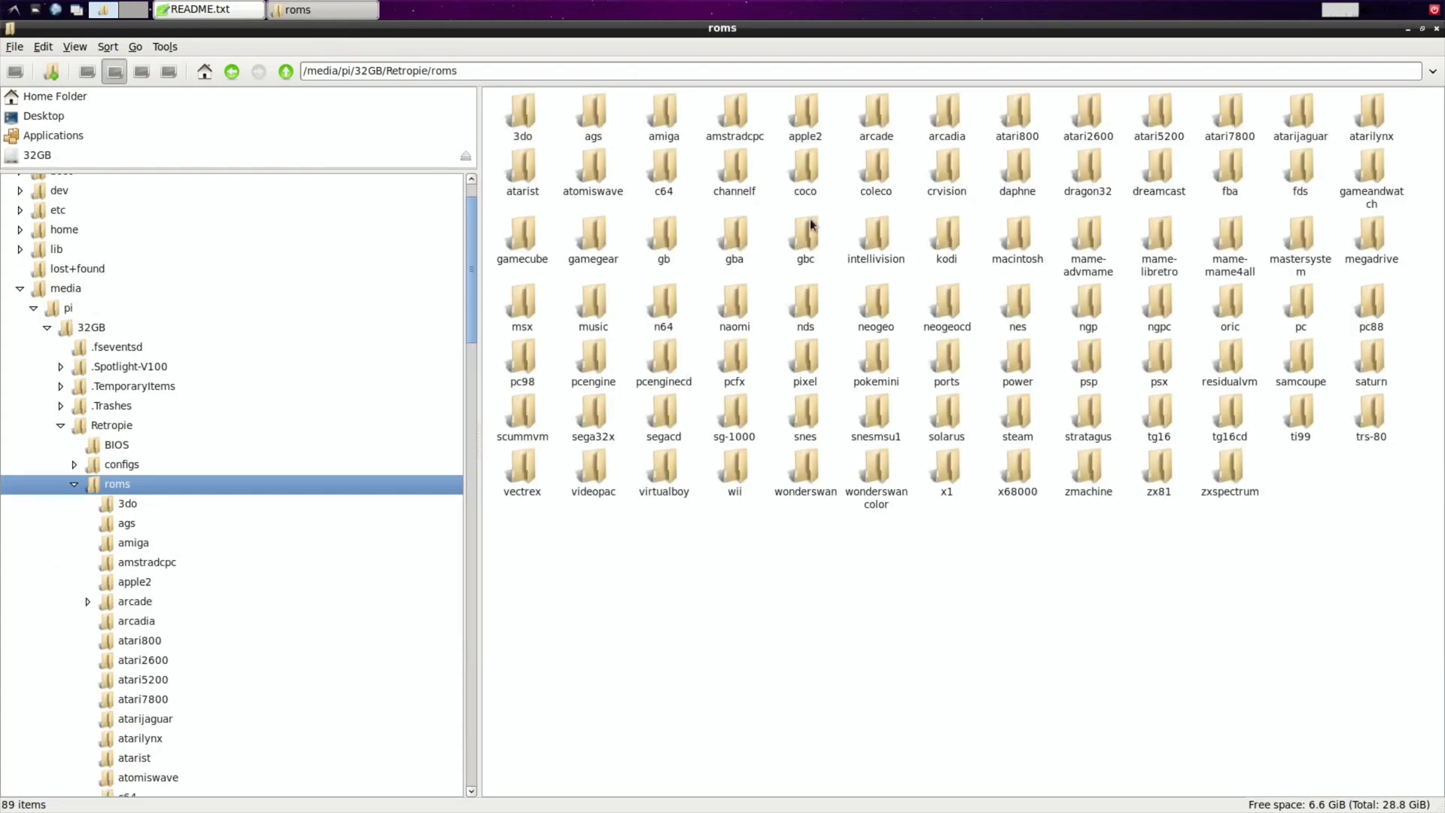
click(1420, 30)
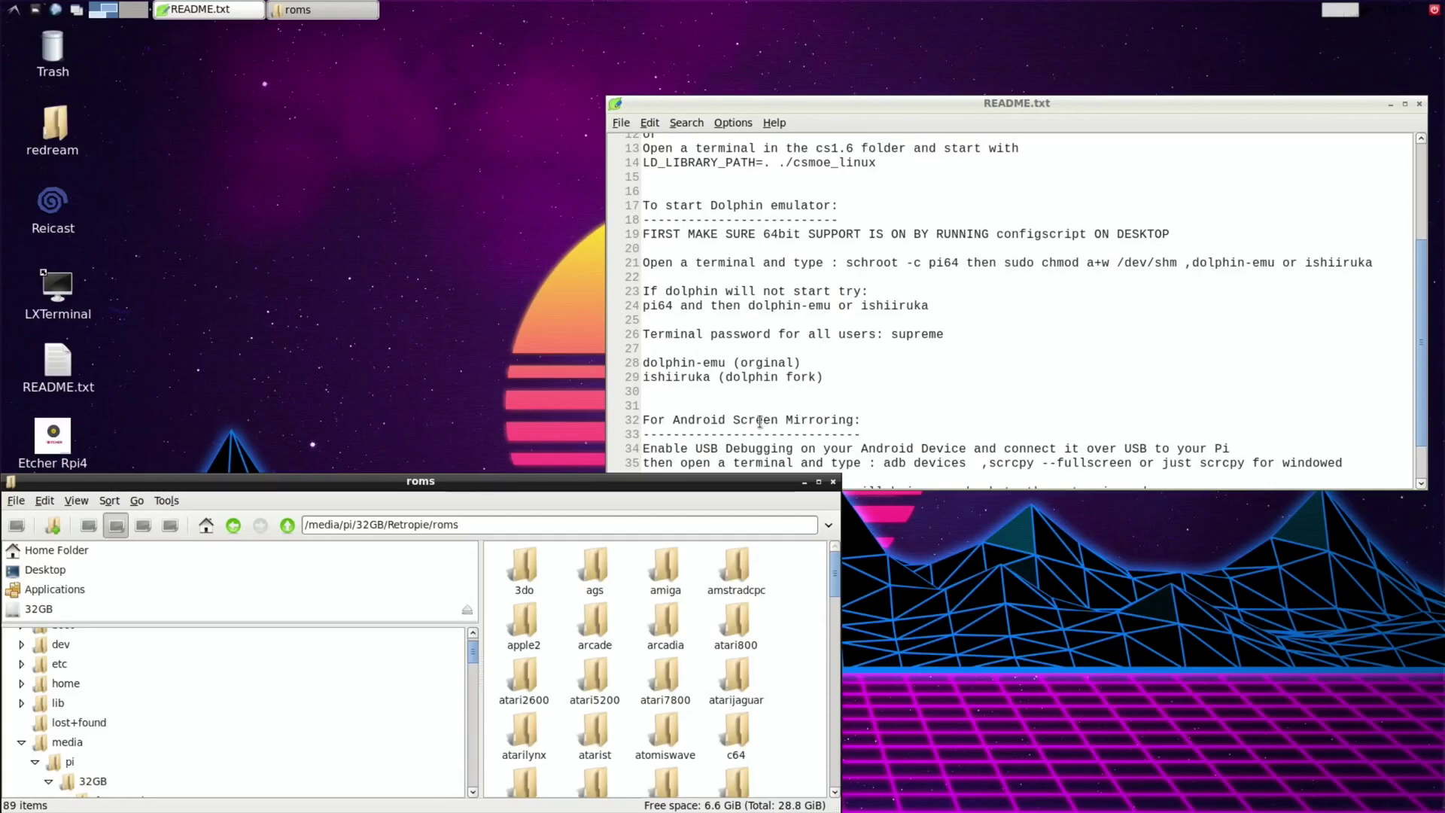
drag(685, 480, 1229, 435)
Select the gamecube and wii folders and drag them onto the desktop to copy them.
scroll(1243, 569, down, 3)
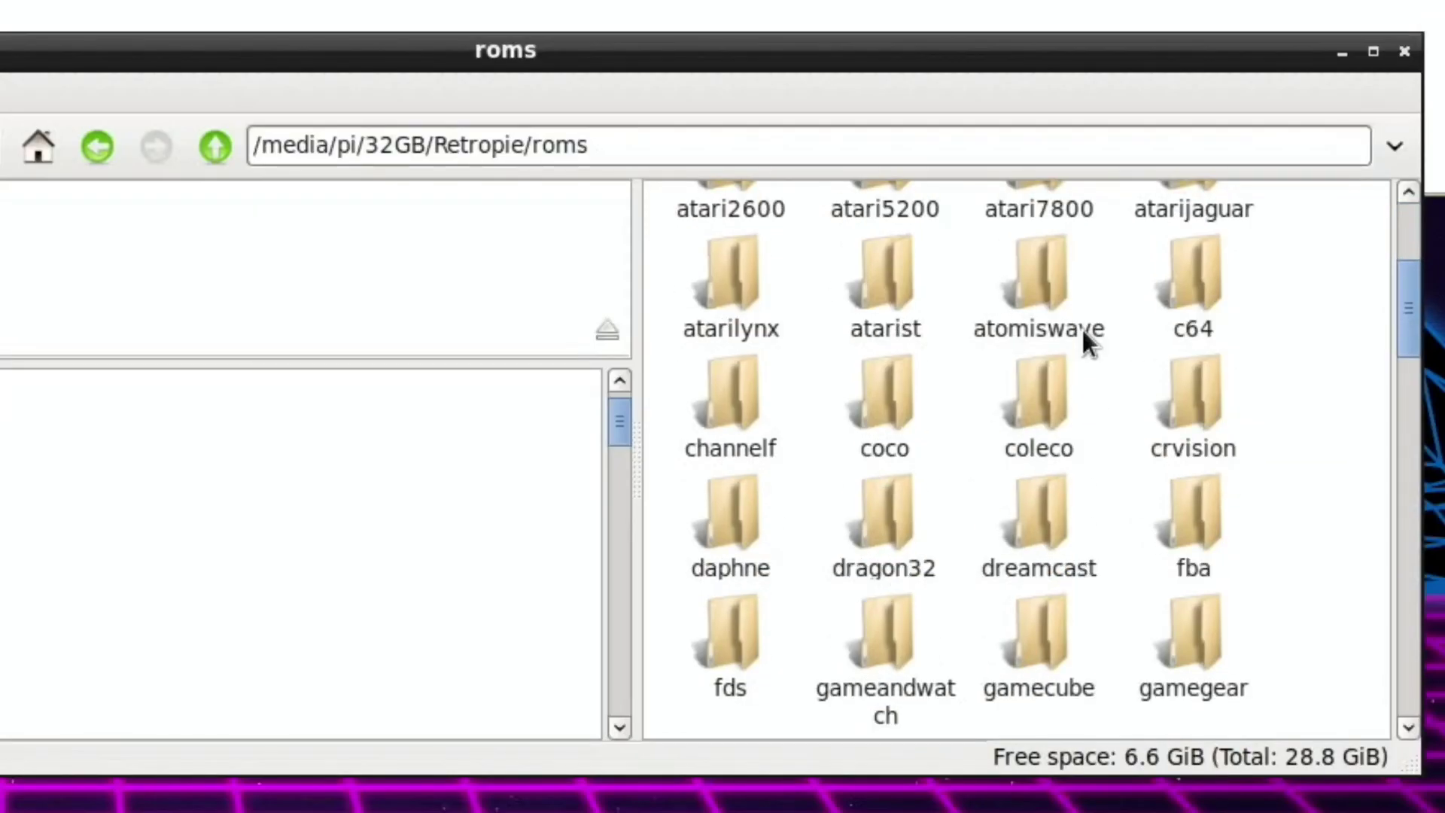
scroll(1088, 342, down, 1)
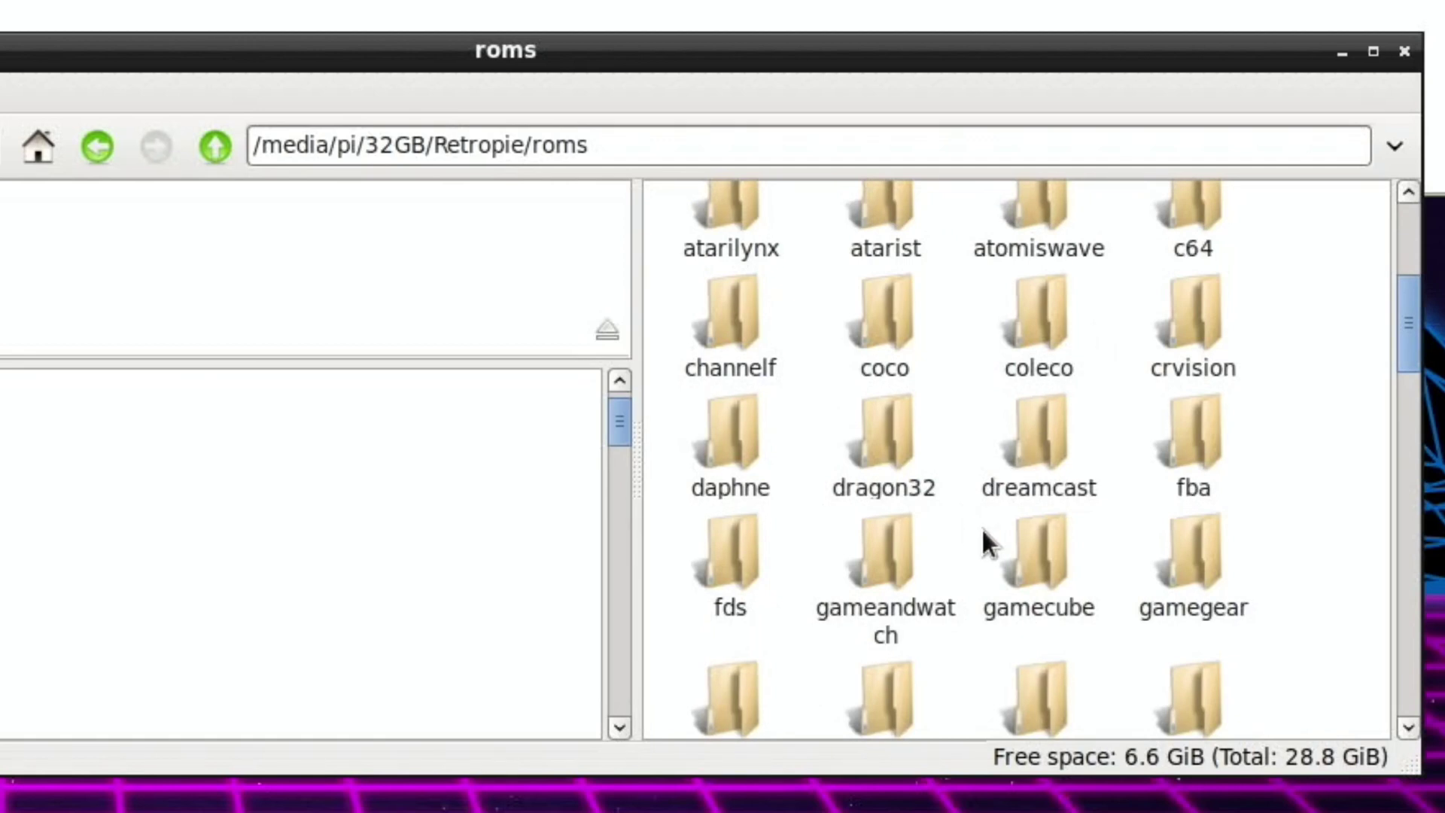
click(1028, 545)
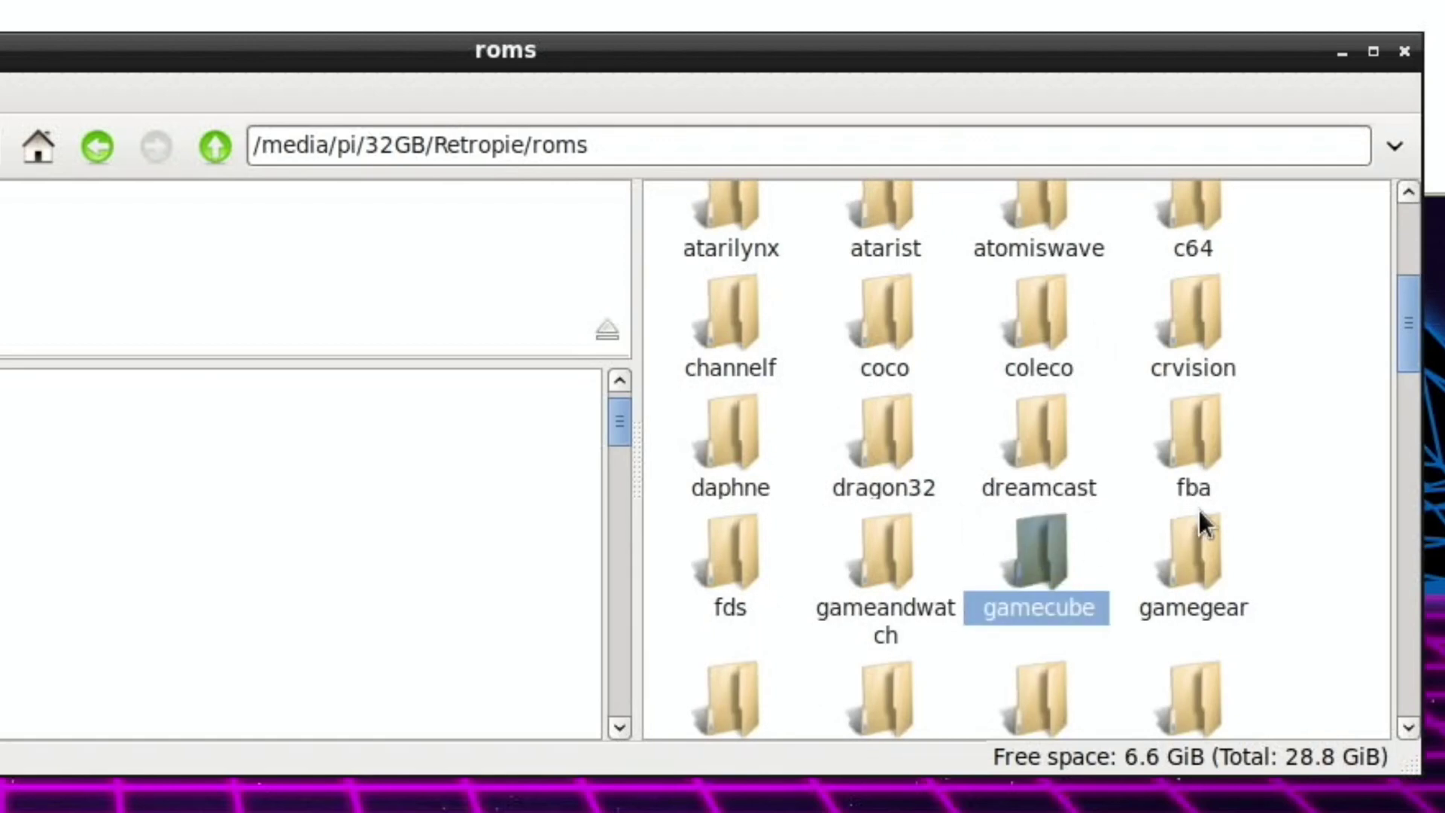
scroll(1198, 509, down, 5)
scroll(1198, 508, down, 9)
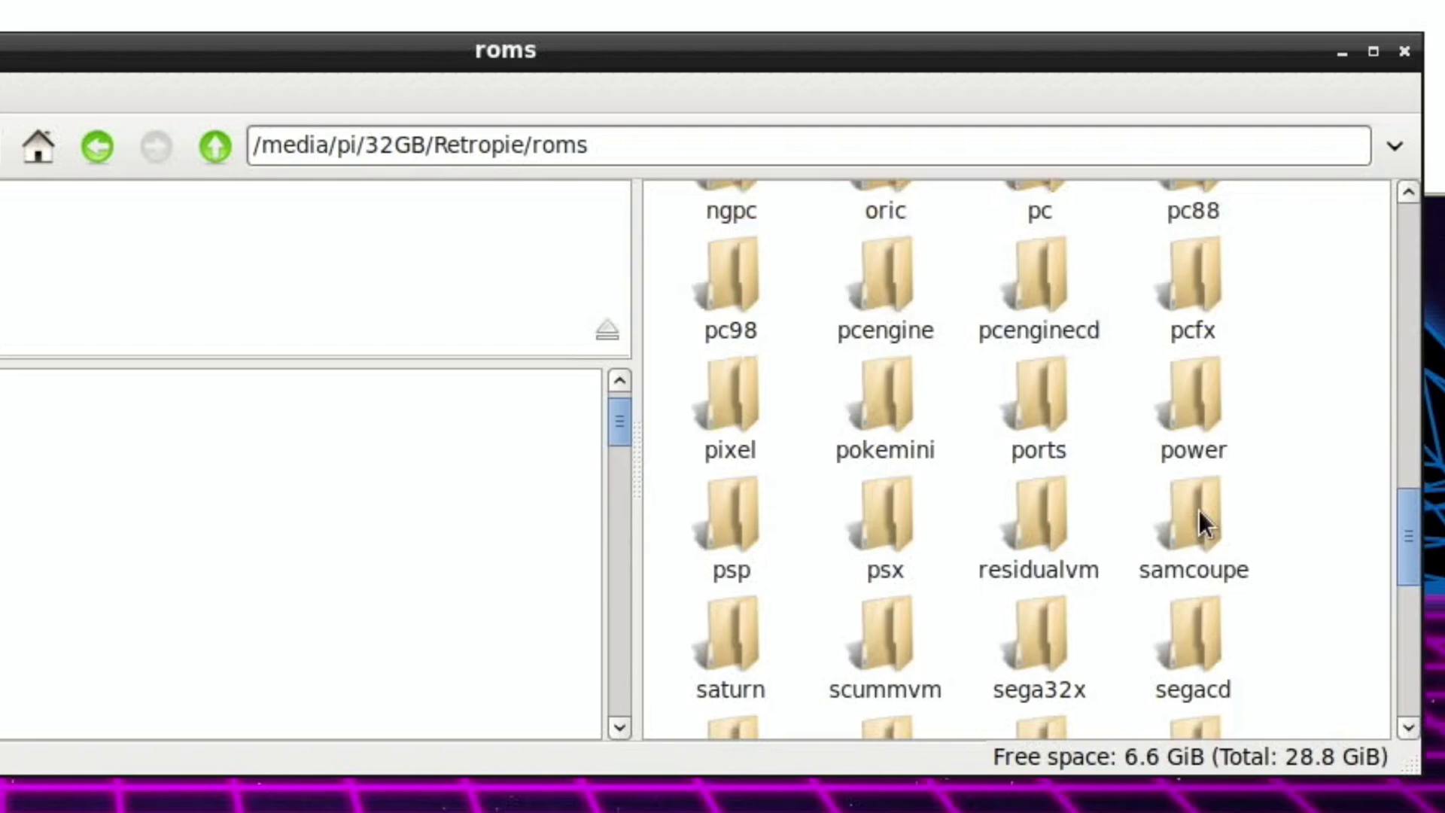
scroll(1199, 510, down, 9)
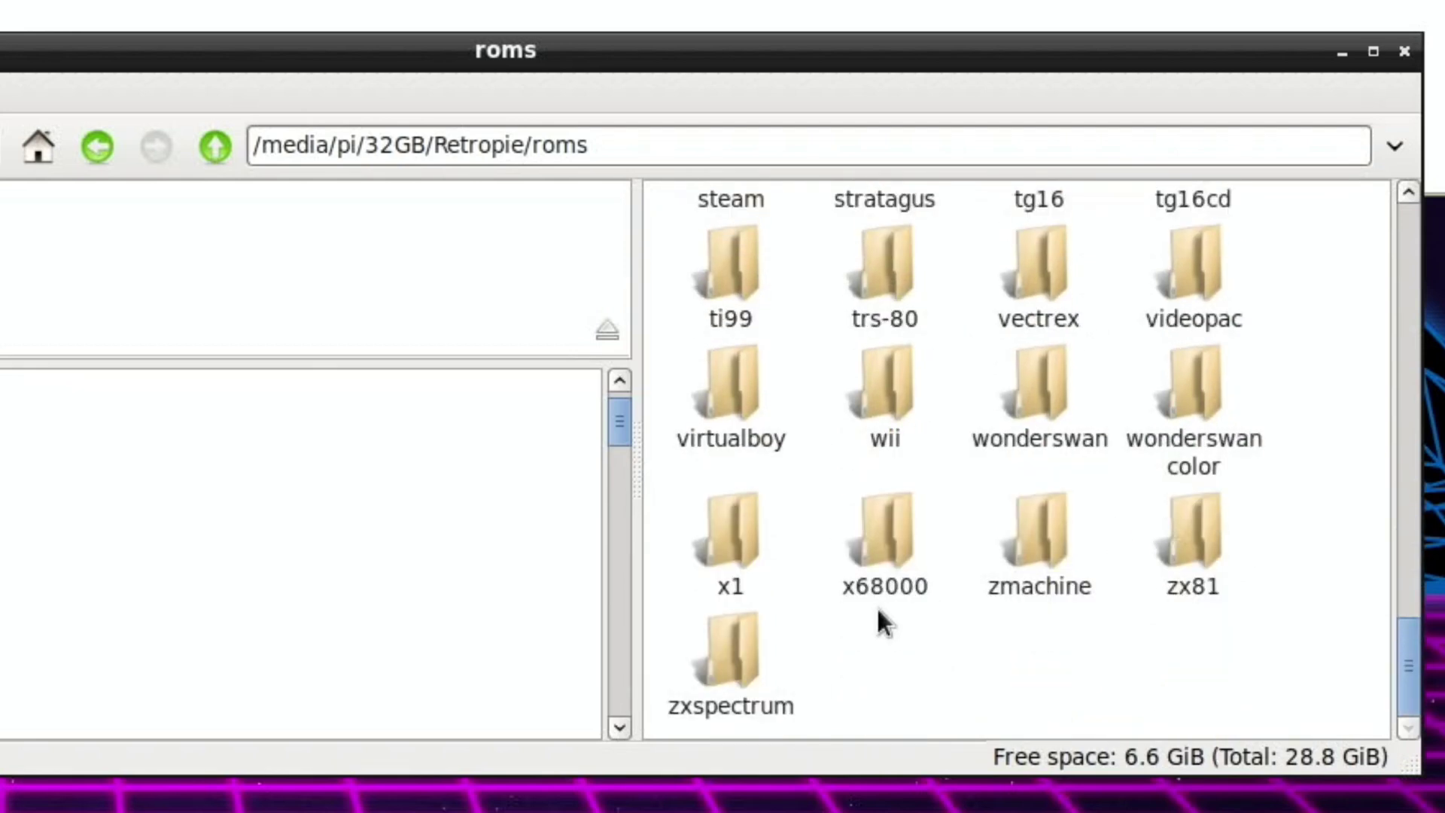
click(886, 410)
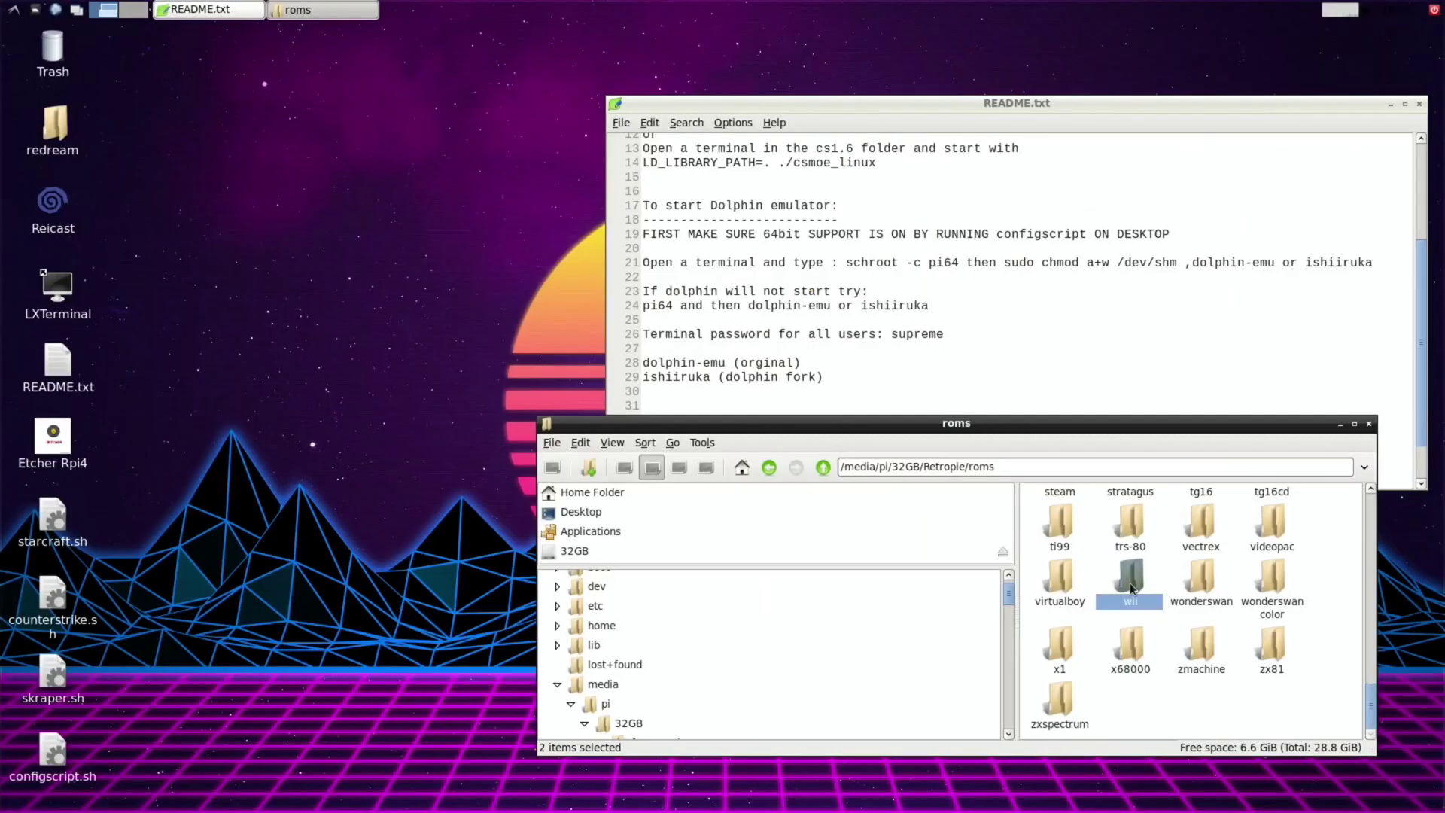
drag(883, 399, 166, 377)
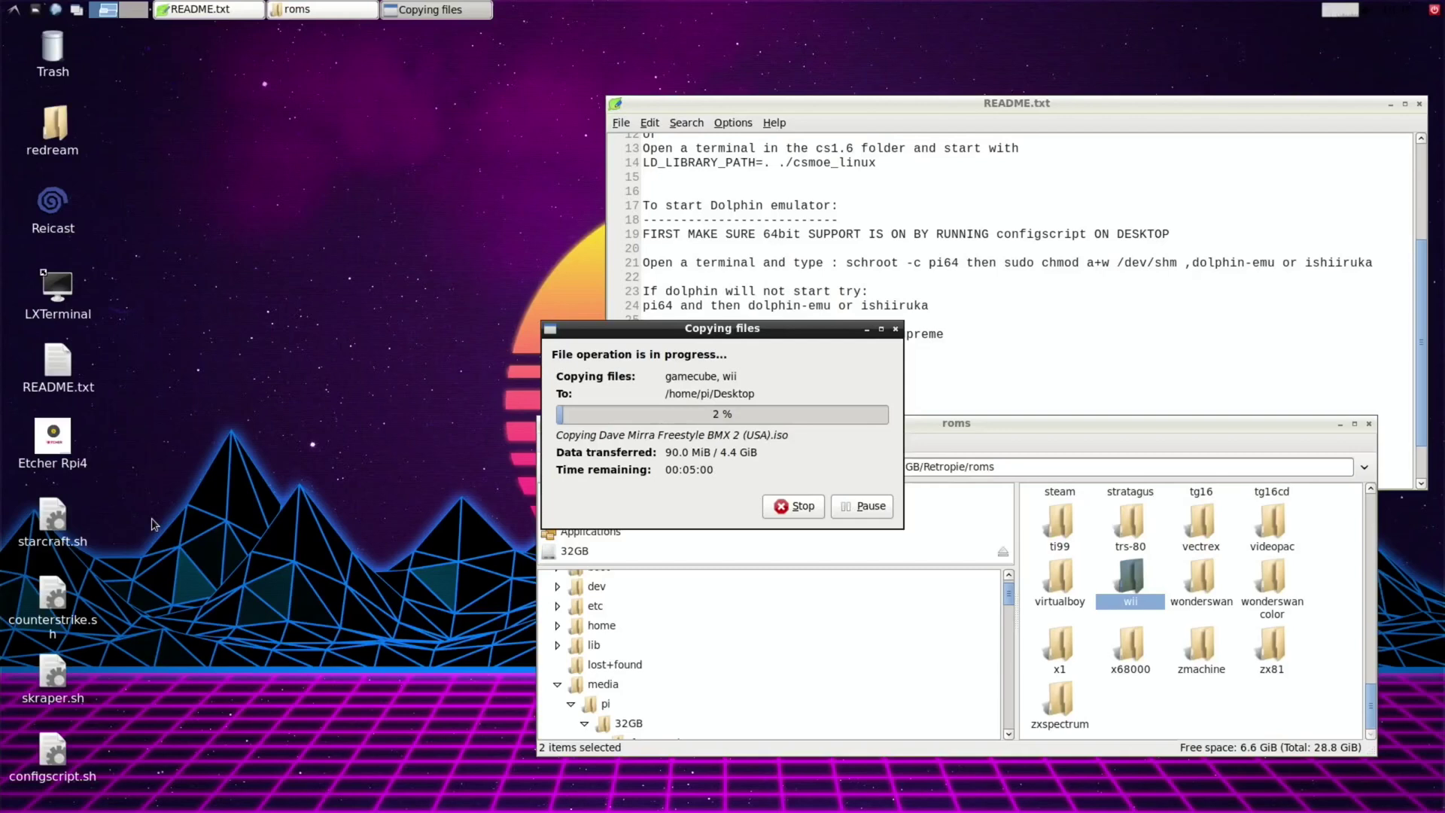
Open a new LXTerminal and copy 'schroot -c pi64' from the README.
click(790, 106)
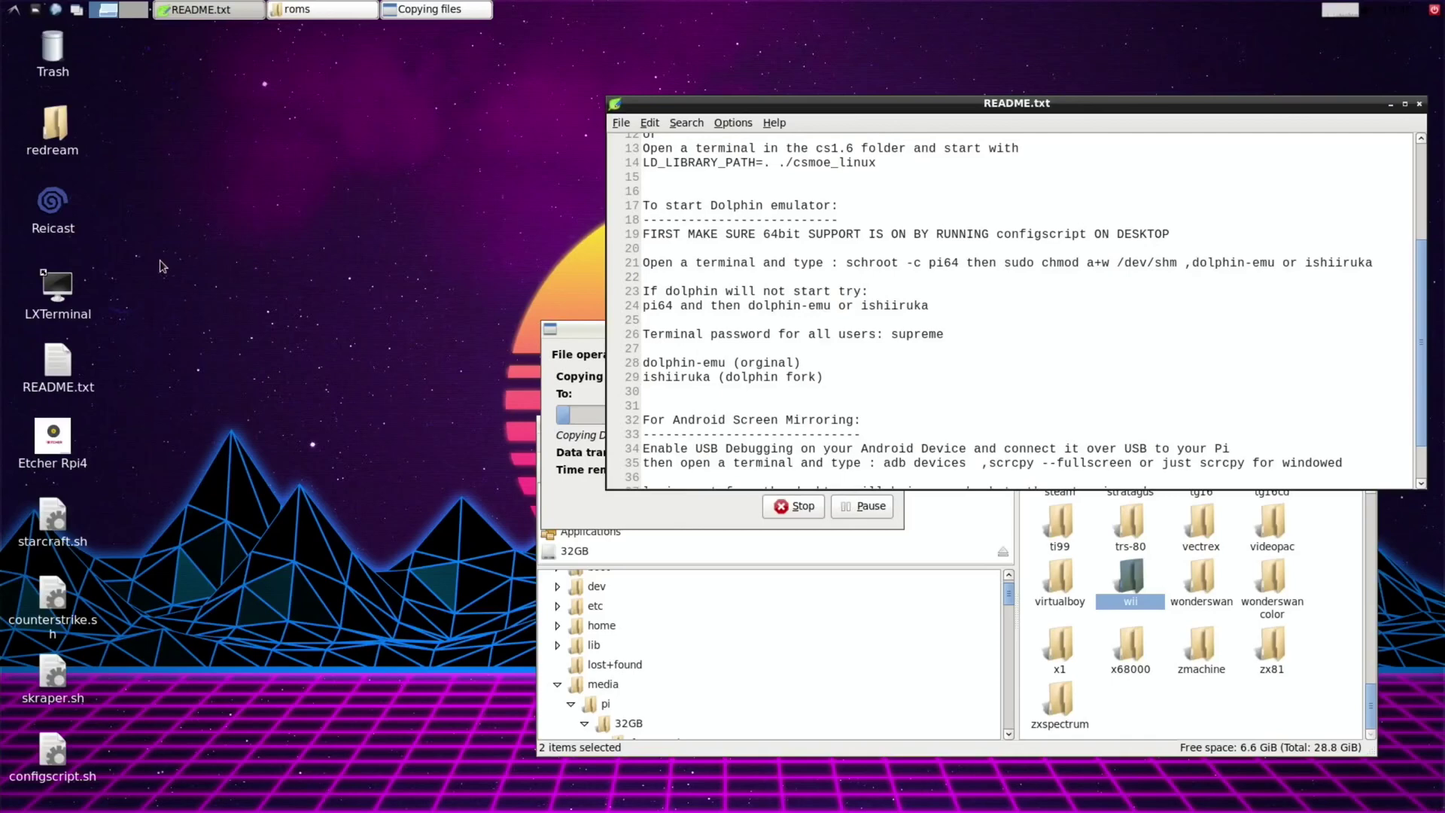
double_click(80, 283)
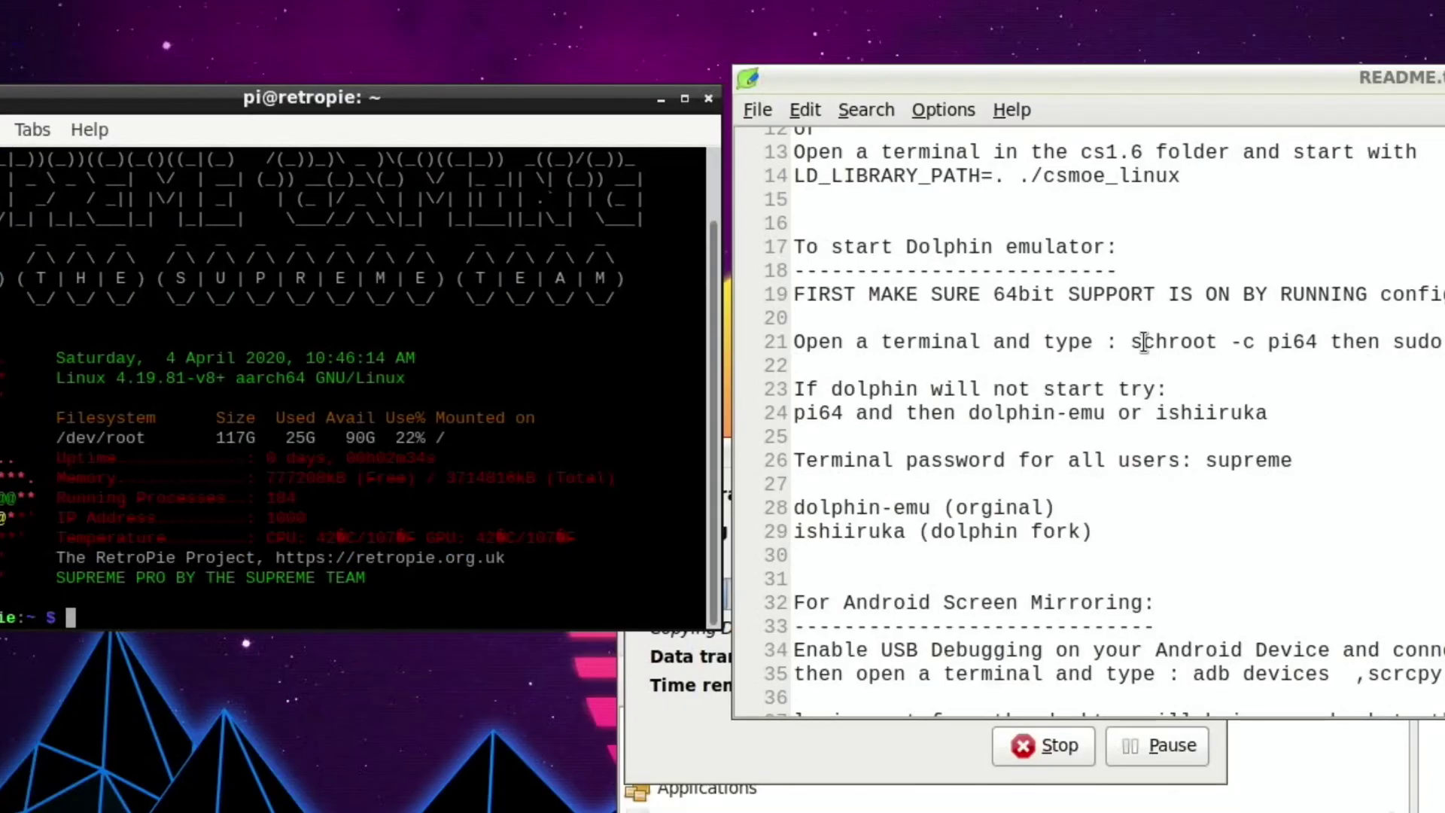
drag(1132, 342, 1313, 346)
right_click(1253, 341)
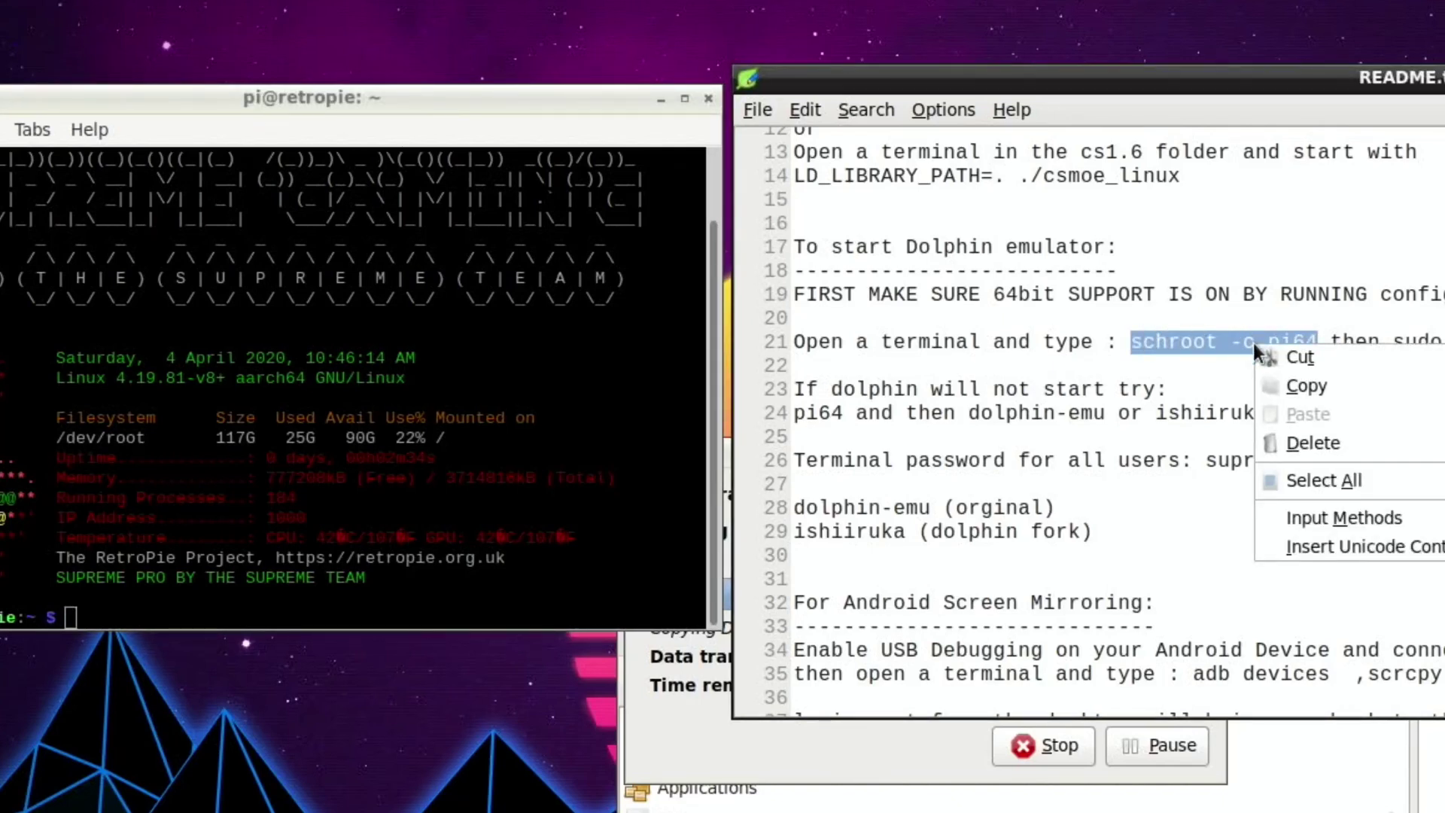
click(1284, 385)
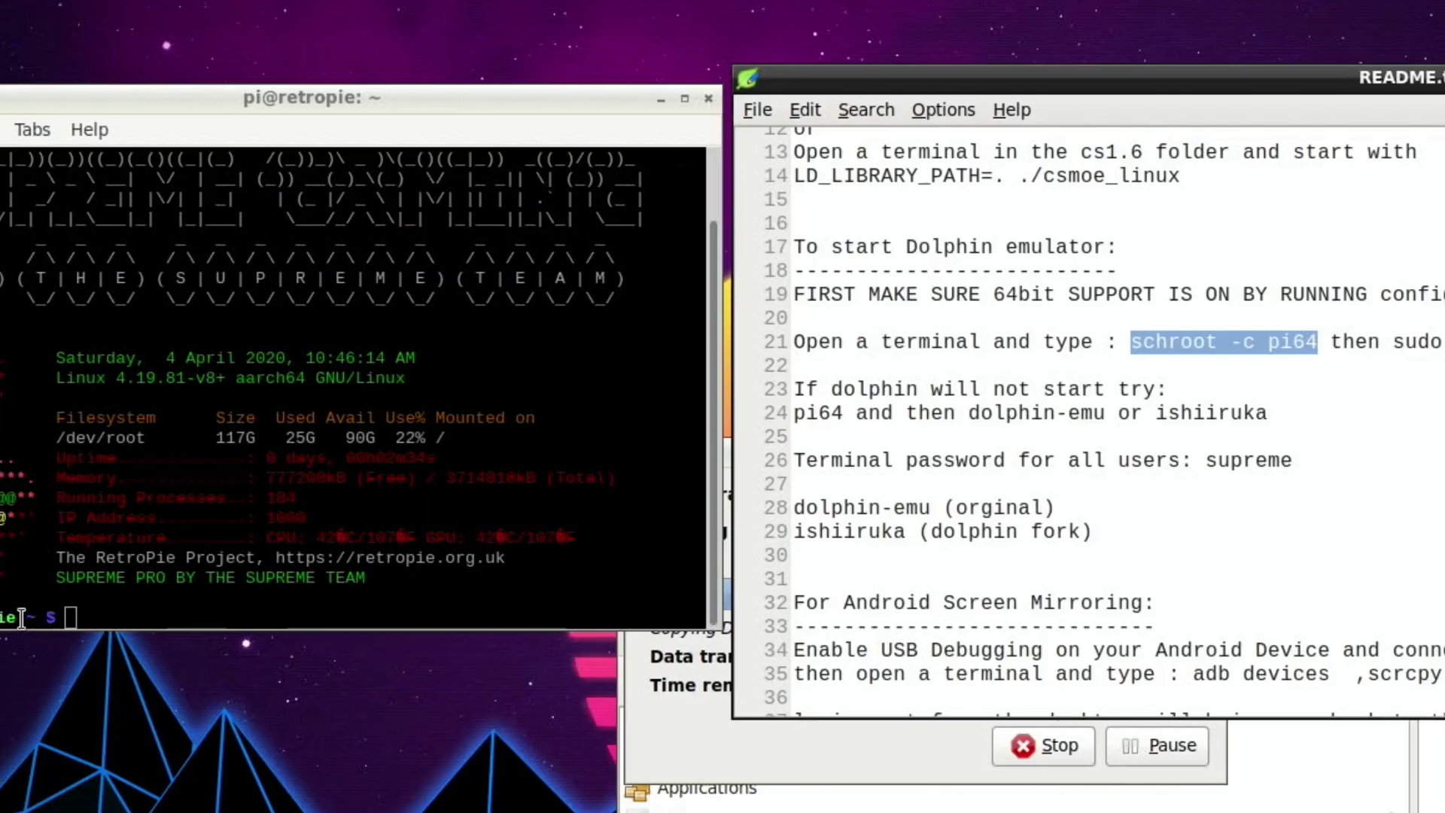
Paste and run 'schroot -c pi64' in the terminal, entering the sudo password.
click(69, 619)
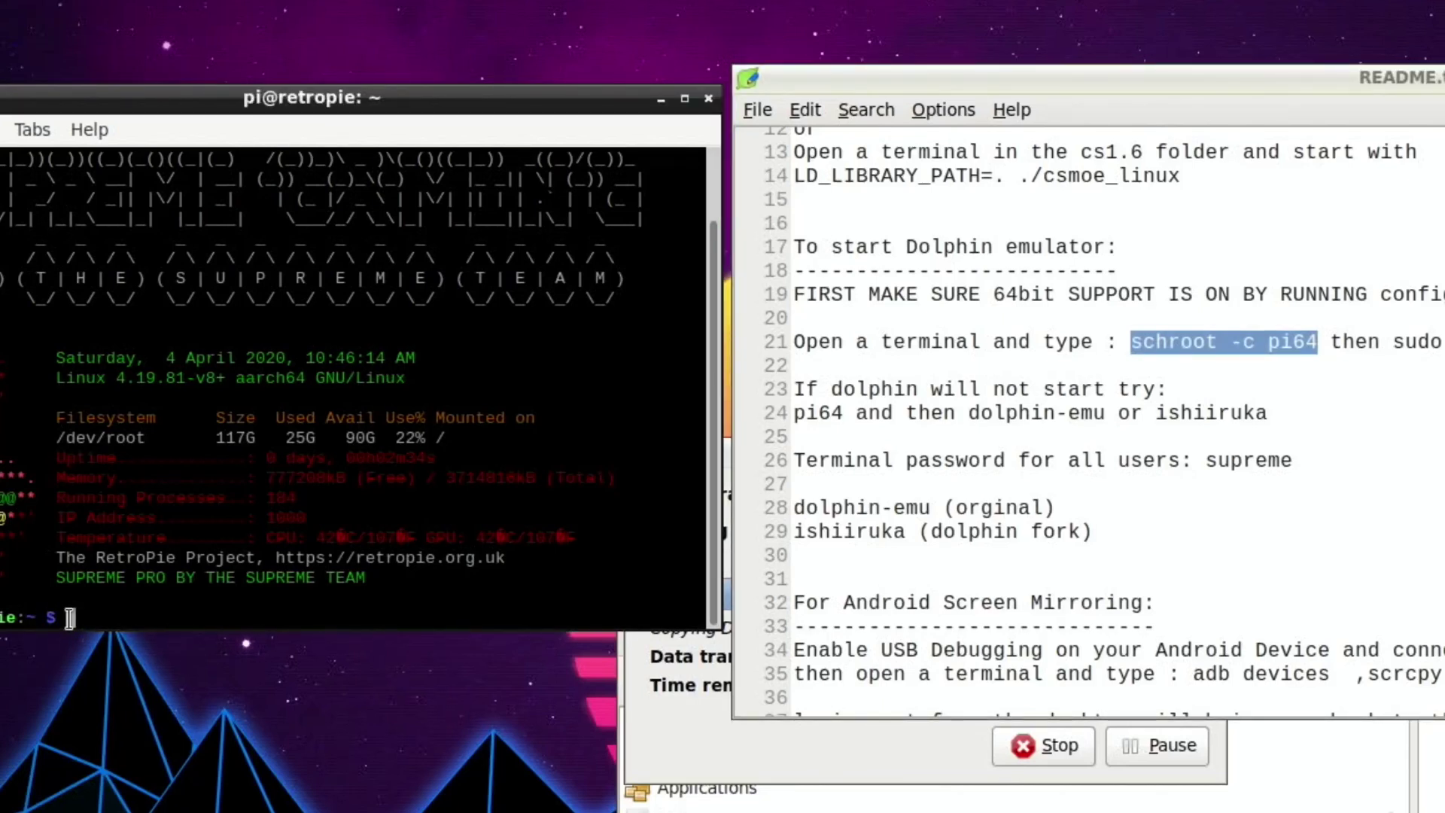
right_click(70, 618)
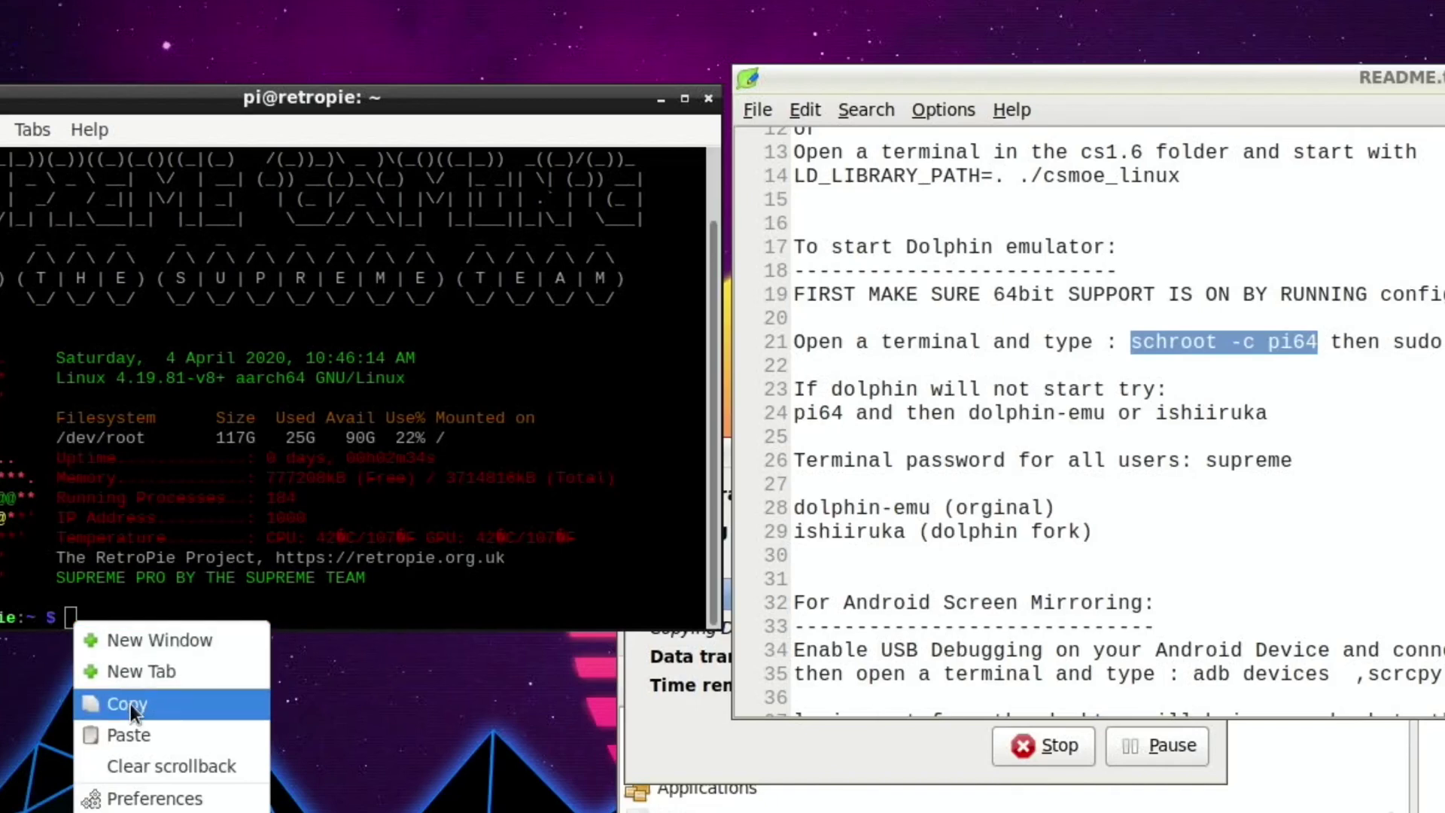
click(132, 725)
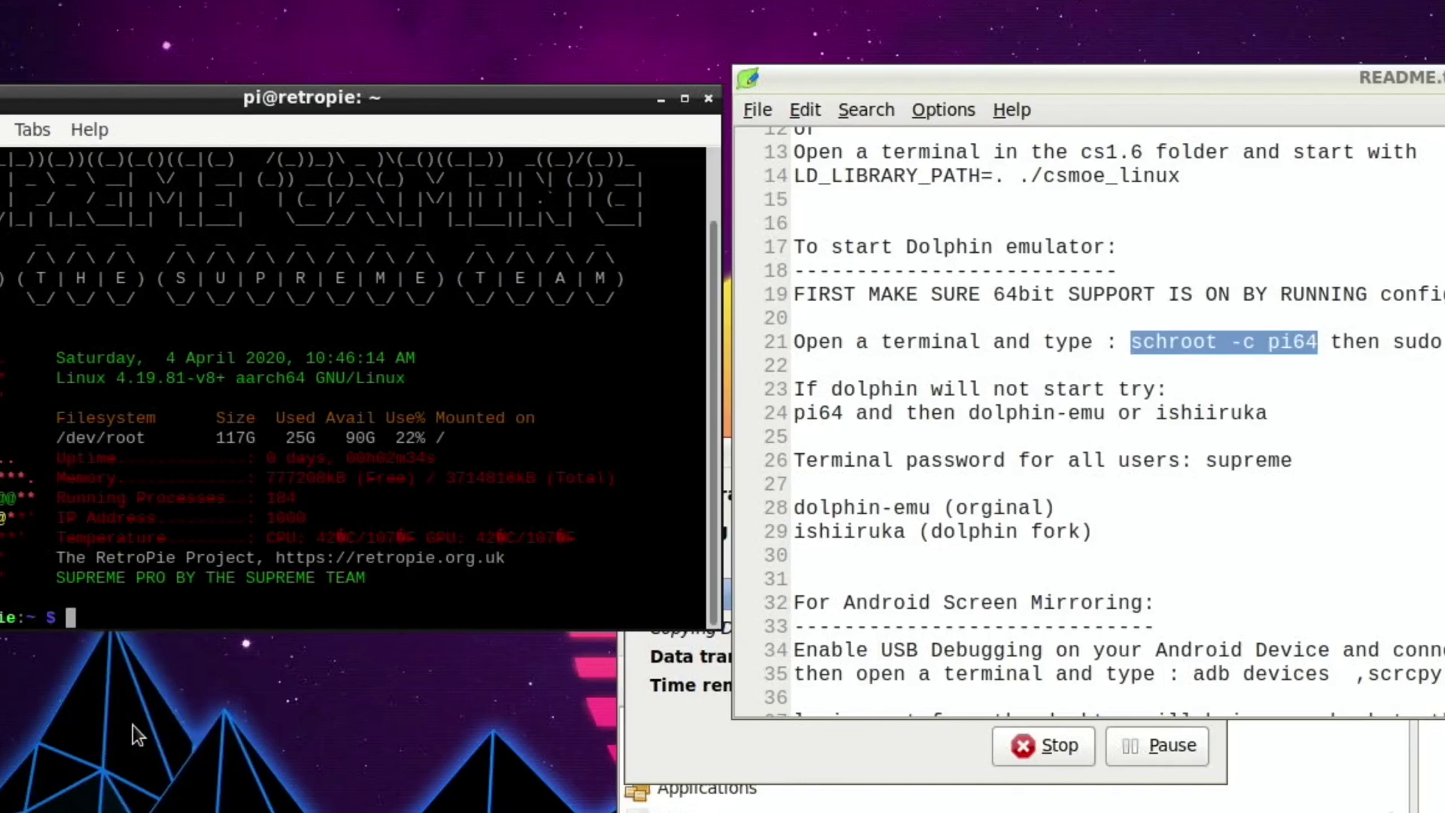
key(ctrl+shift+v)
key(Return)
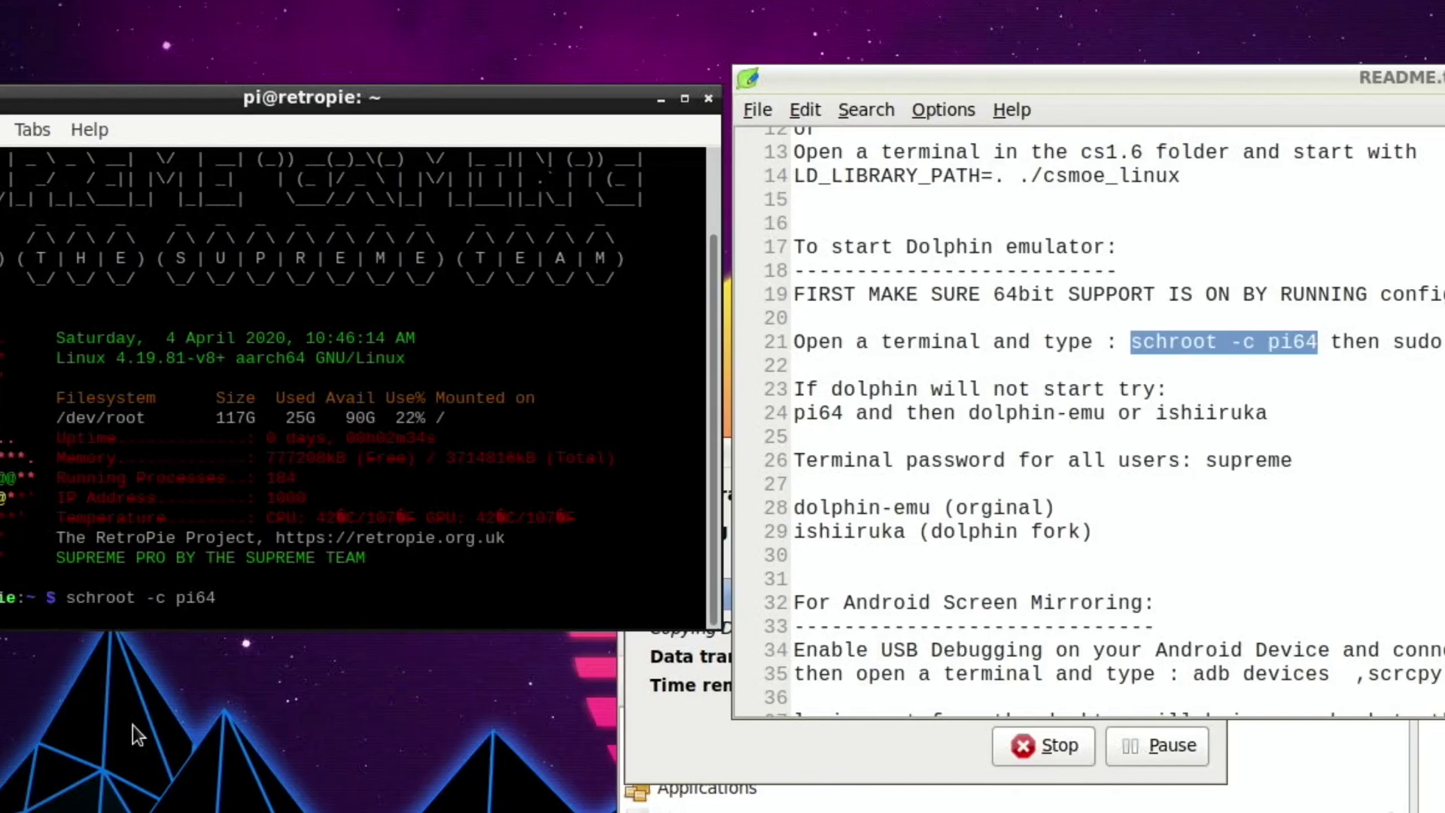
key(Return)
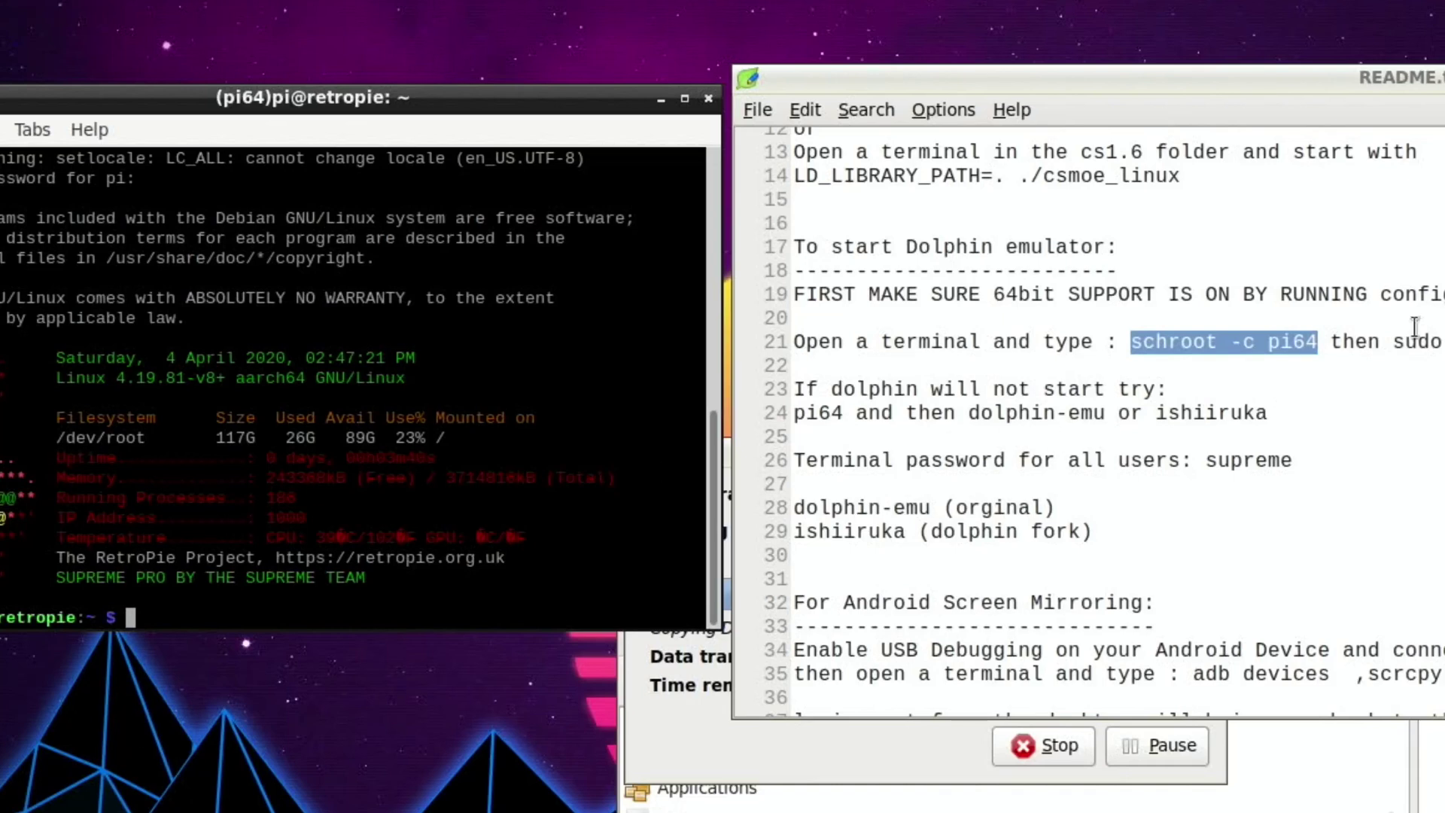
Copy 'sudo chmod a+w /dev/shm' from the README and run it in the terminal.
click(1399, 343)
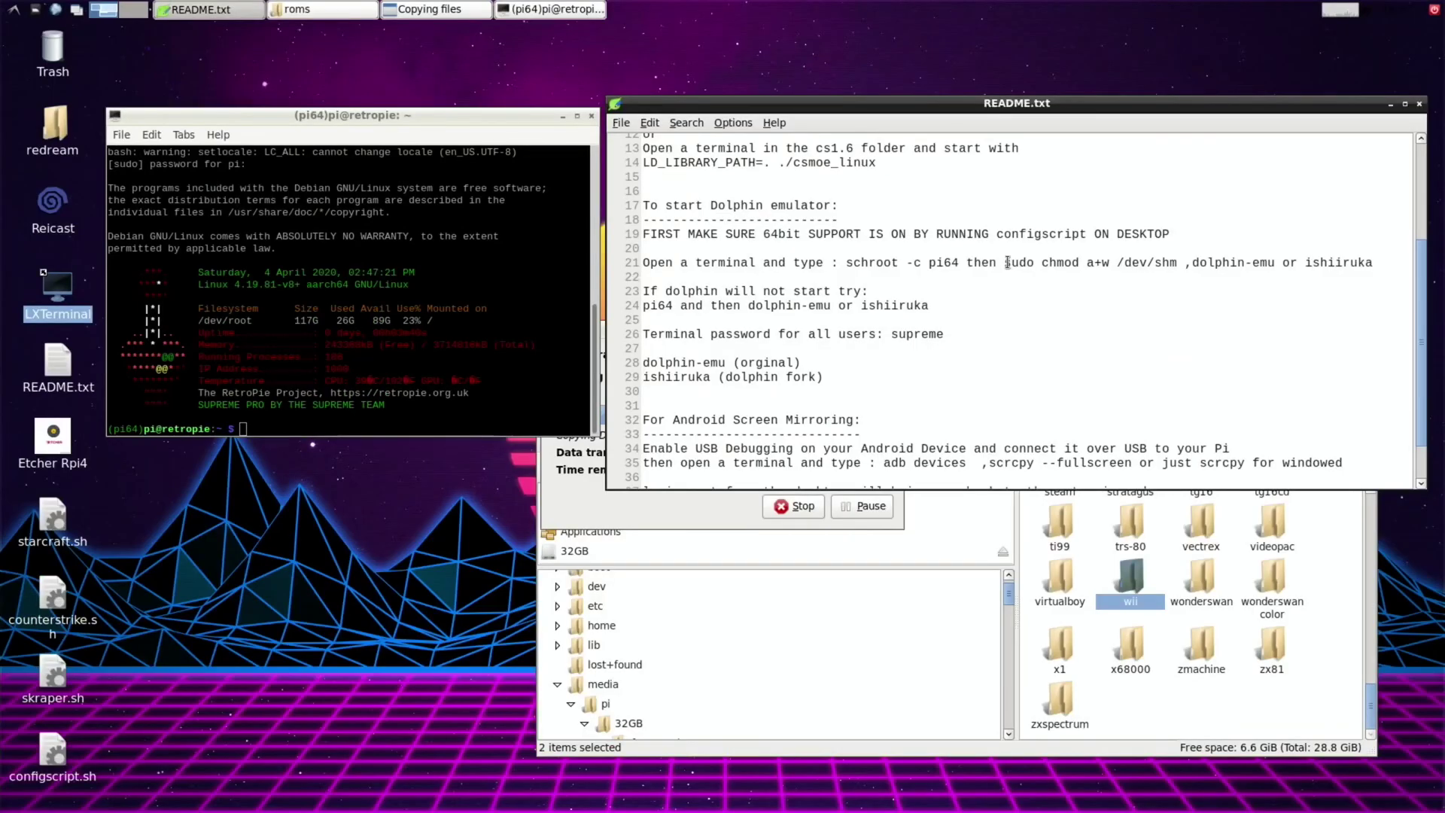
drag(1005, 262, 1177, 264)
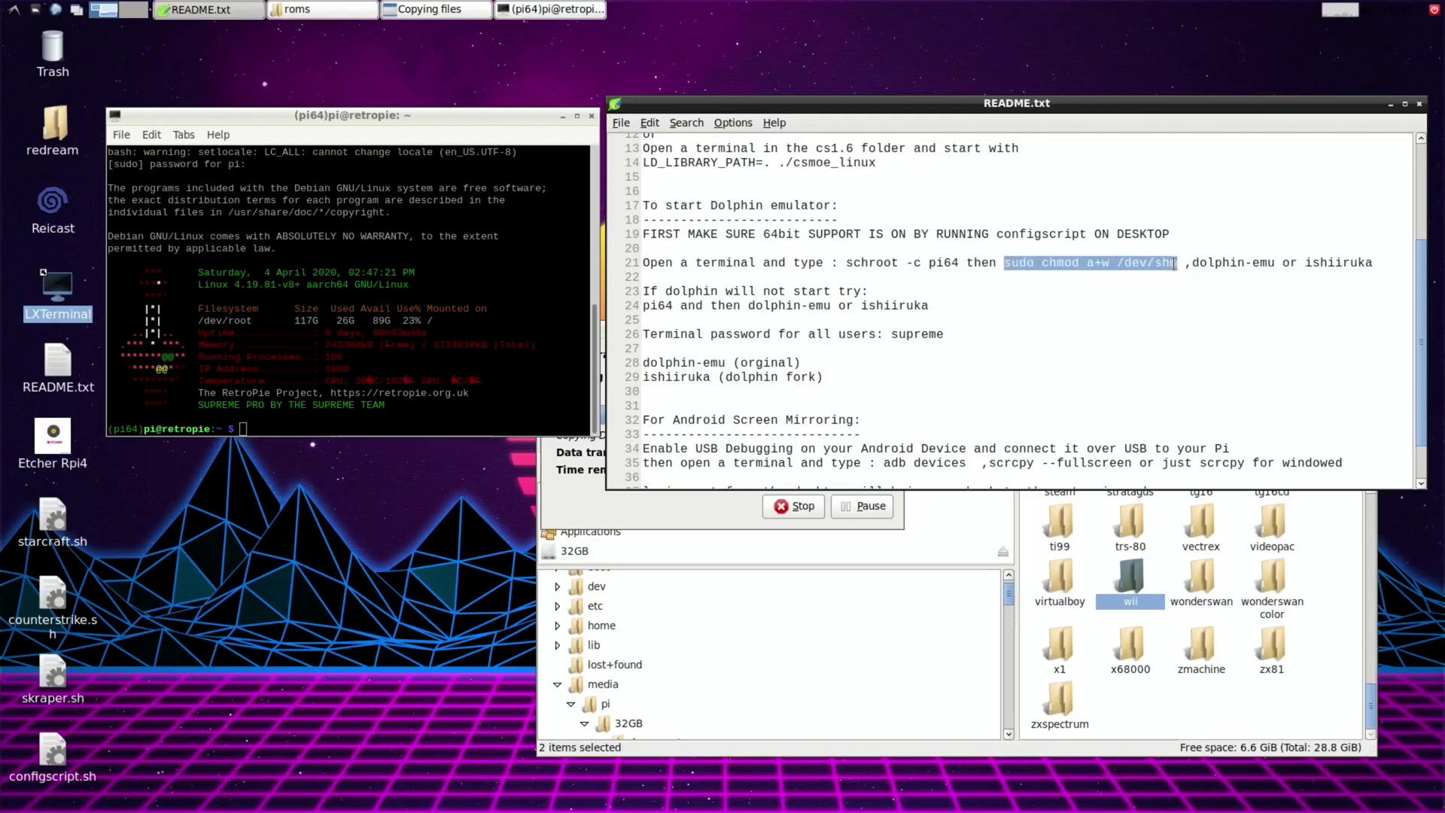
right_click(1163, 265)
click(1190, 289)
click(253, 429)
right_click(512, 761)
click(542, 812)
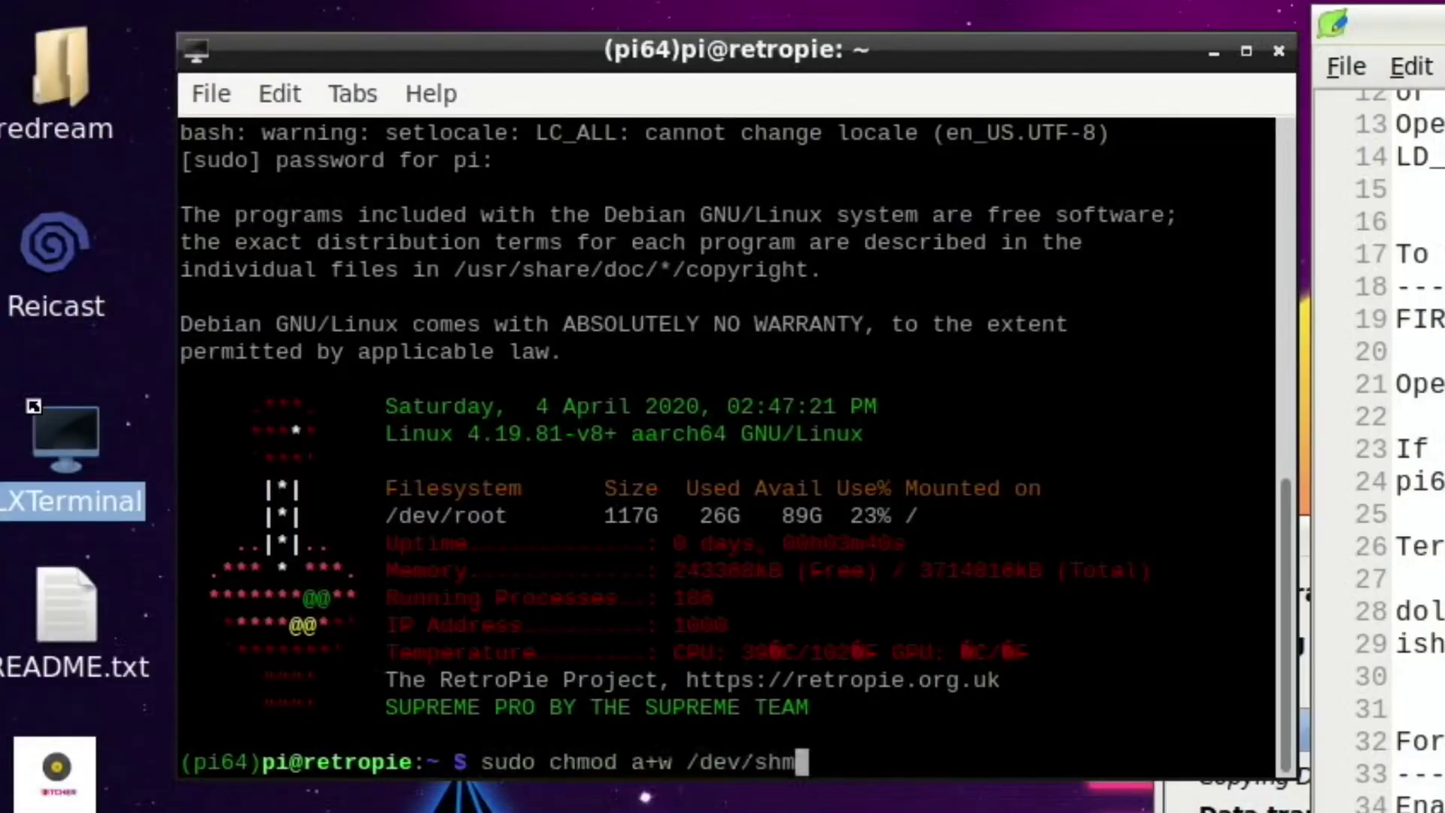
key(Return)
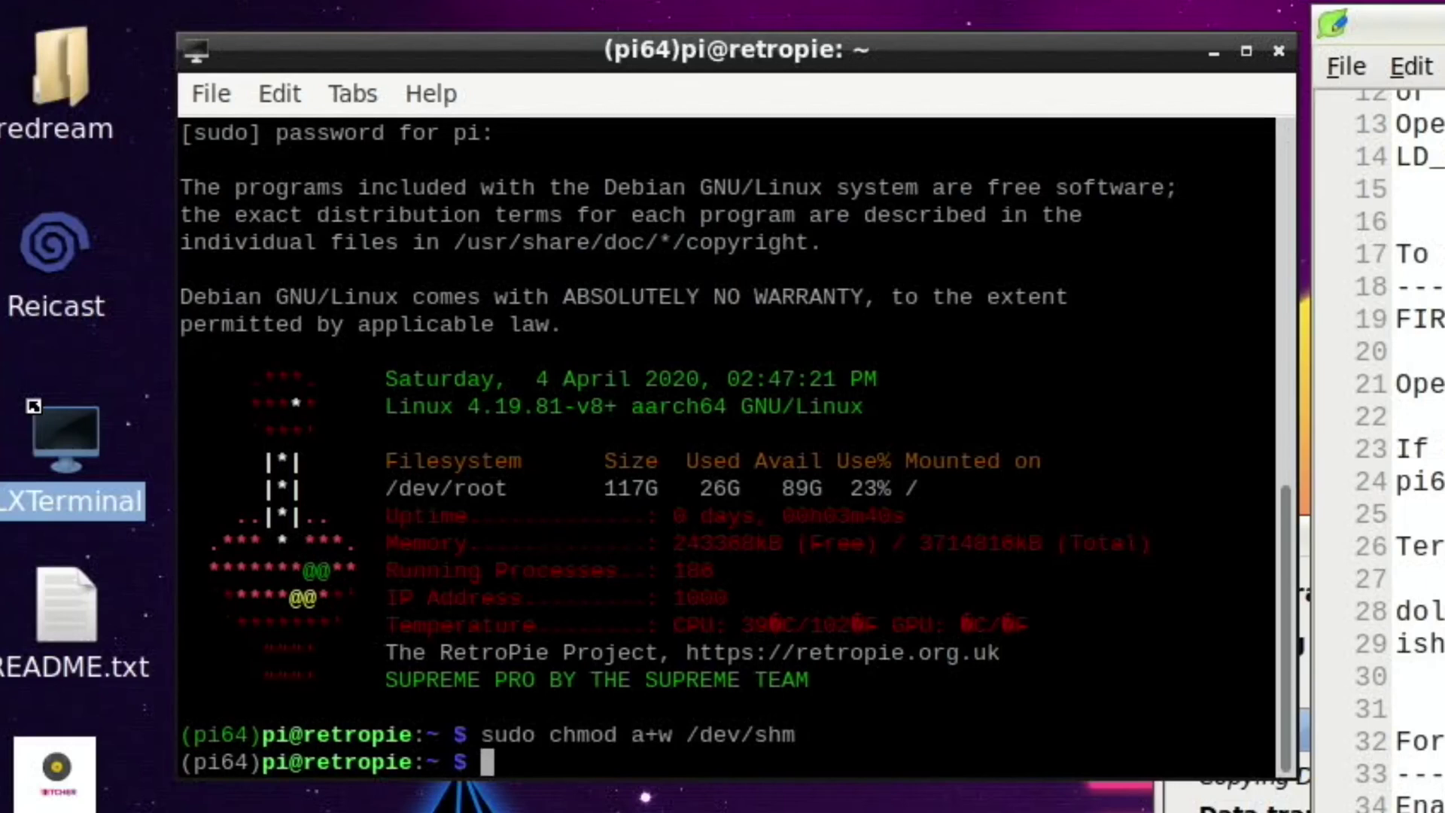
Run dolphin-emu in the terminal to launch Dolphin.
key(alt+Tab)
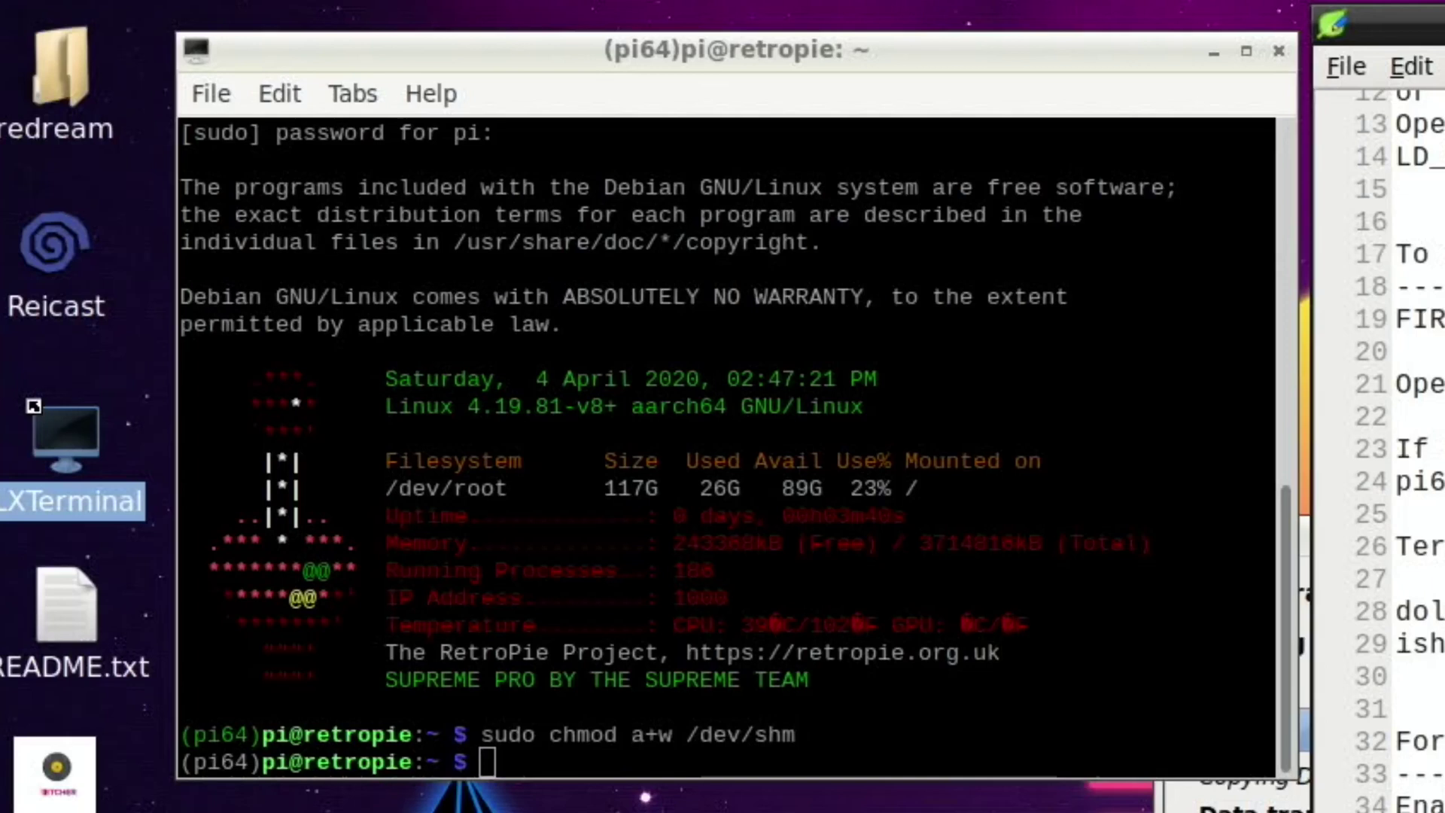
click(490, 766)
right_click(490, 766)
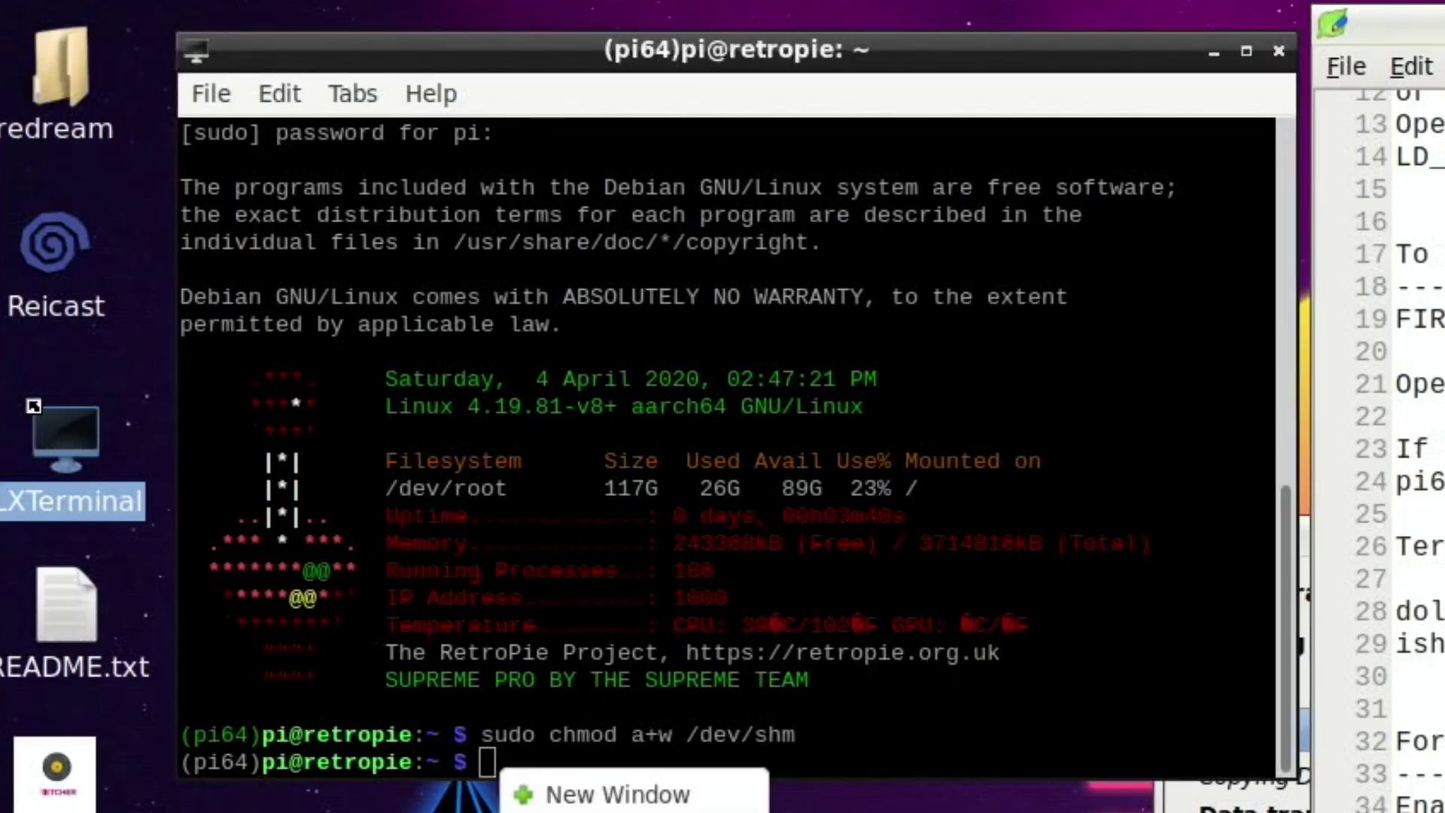
key(Escape)
text(dolphin-emu)
key(Return)
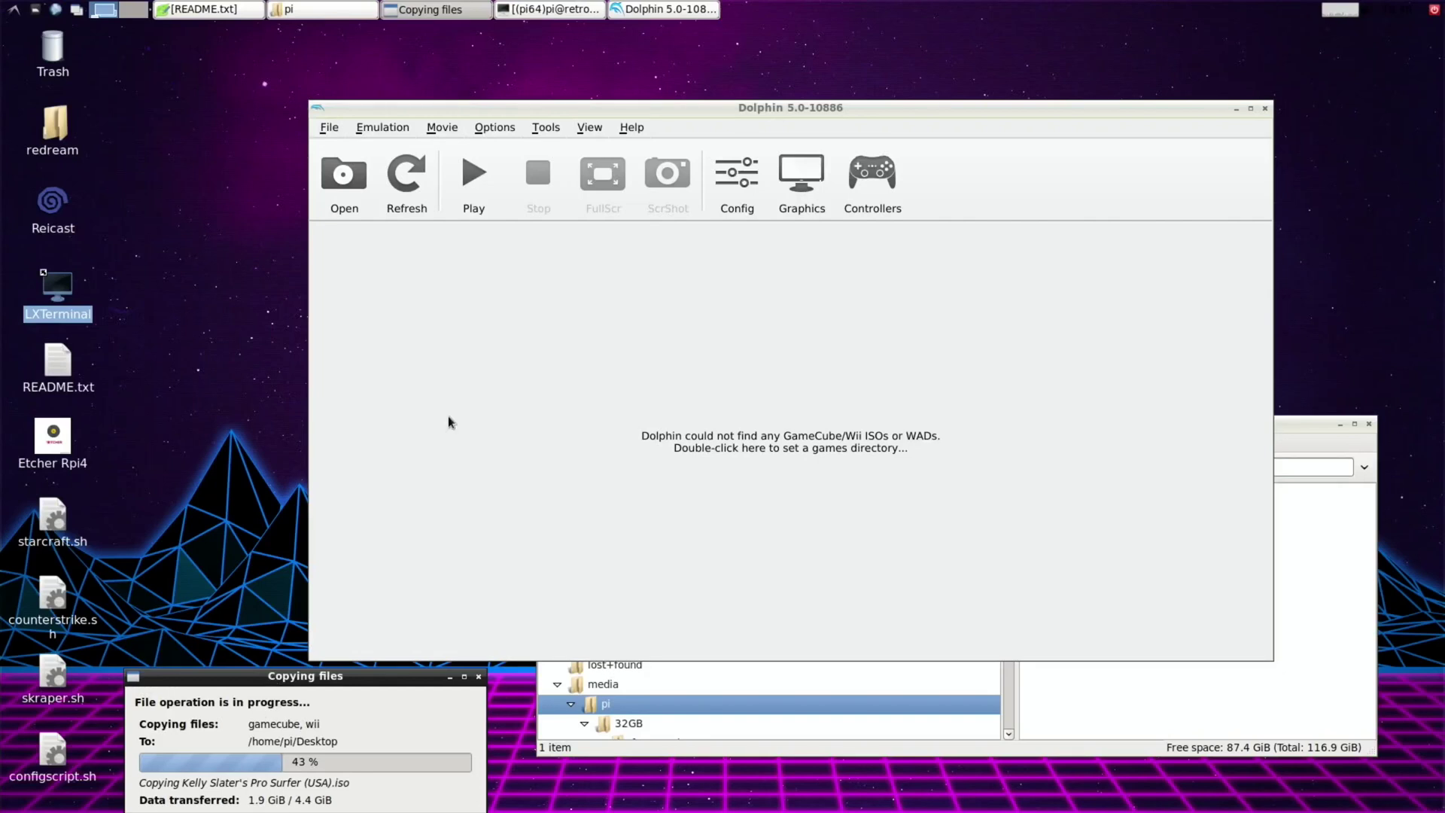
Open Dolphin's Controller Settings from the Controllers toolbar button.
click(842, 198)
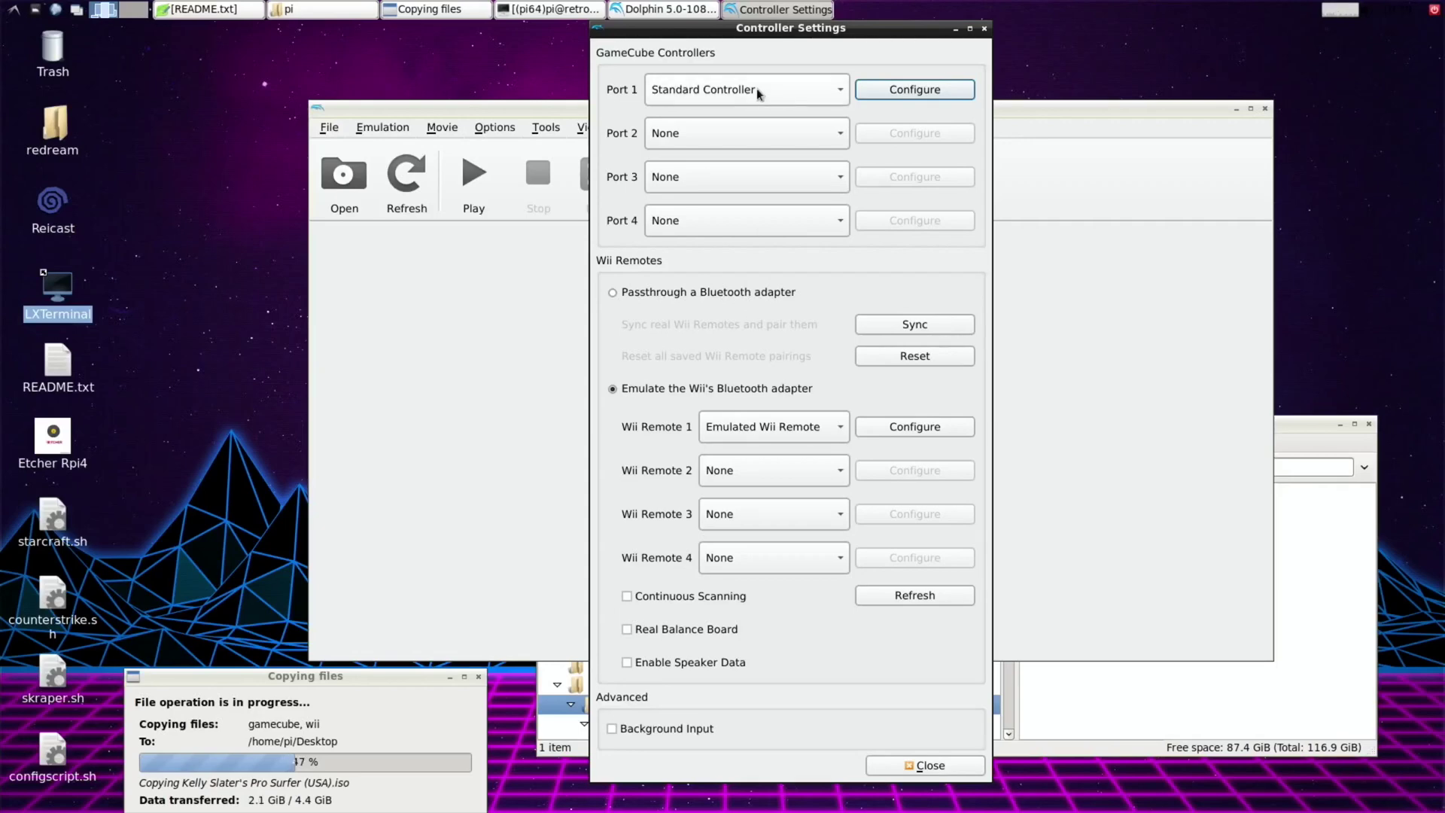
Set Port 1's GameCube controller device to evdev/0/Microsoft X-Box 360 pad, save and close.
click(884, 89)
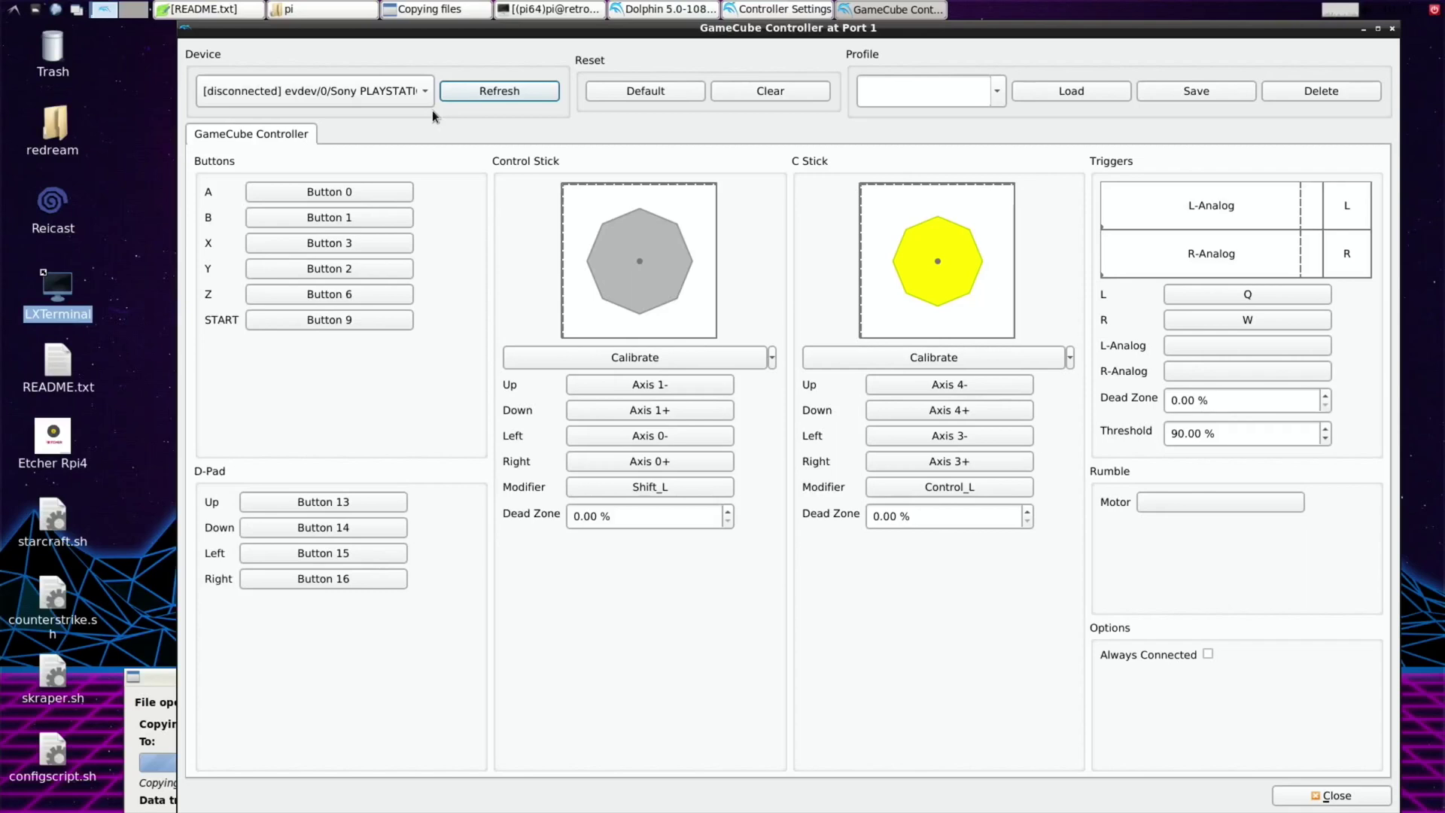
click(417, 92)
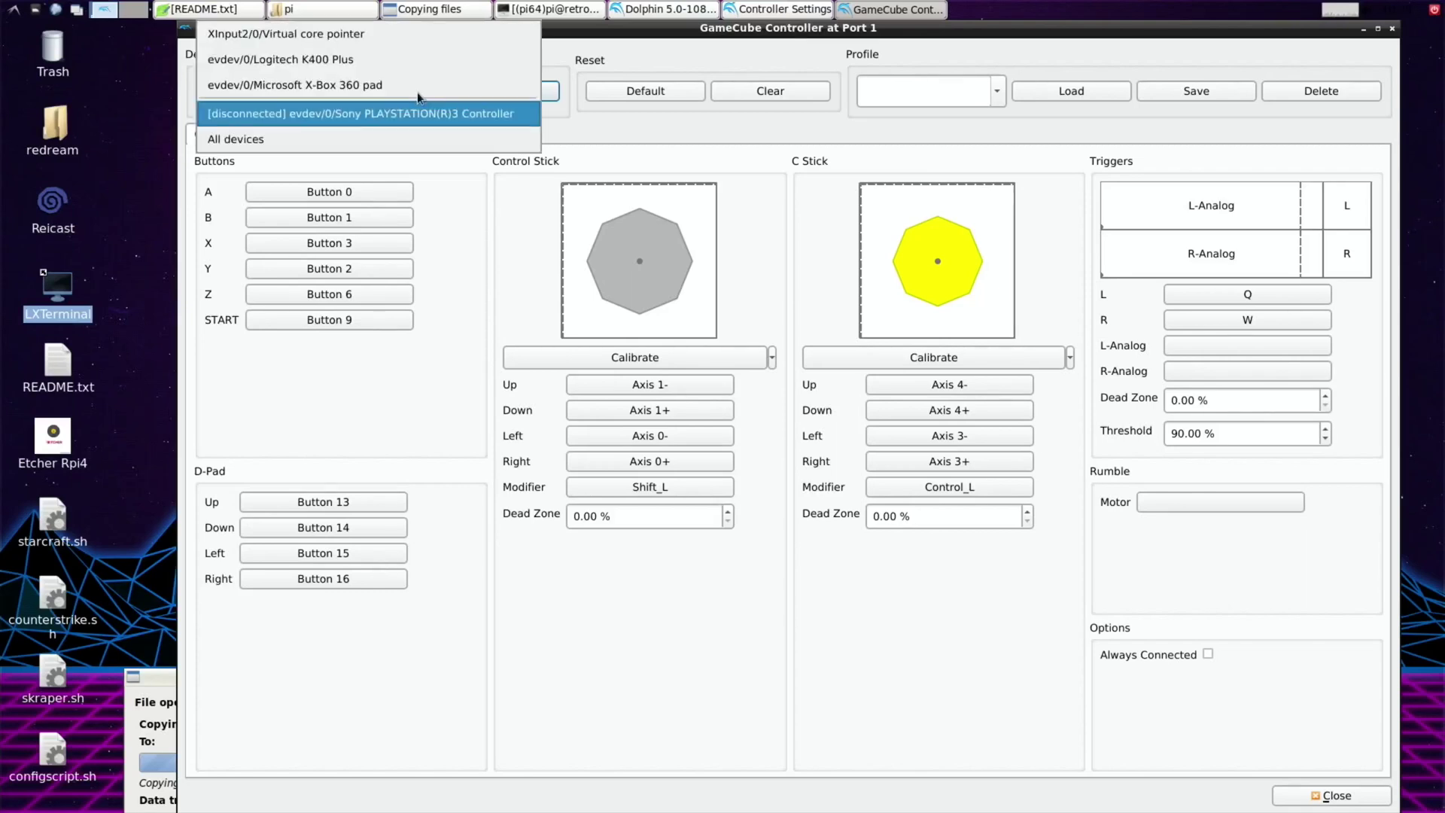
click(344, 85)
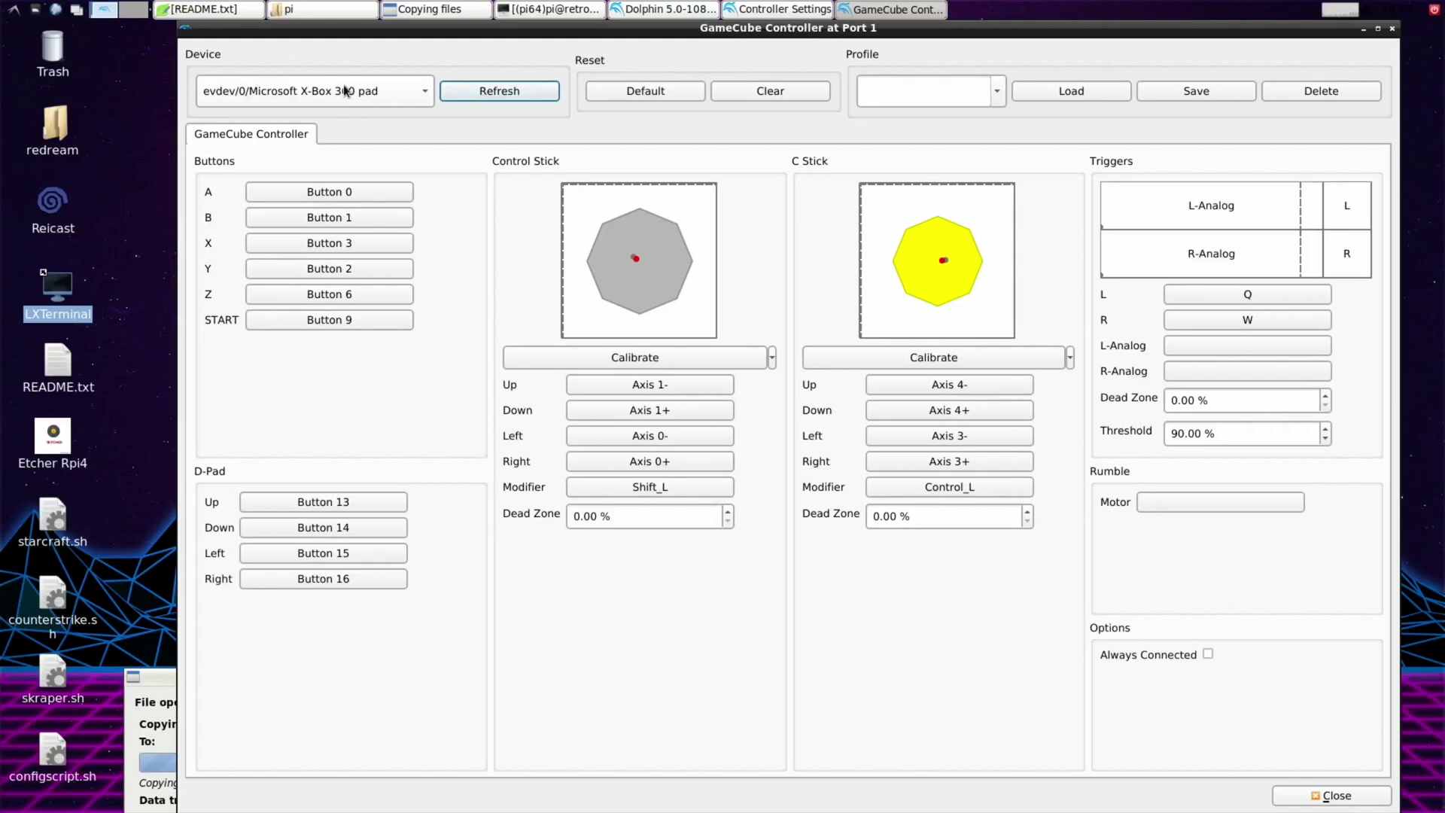
click(1165, 100)
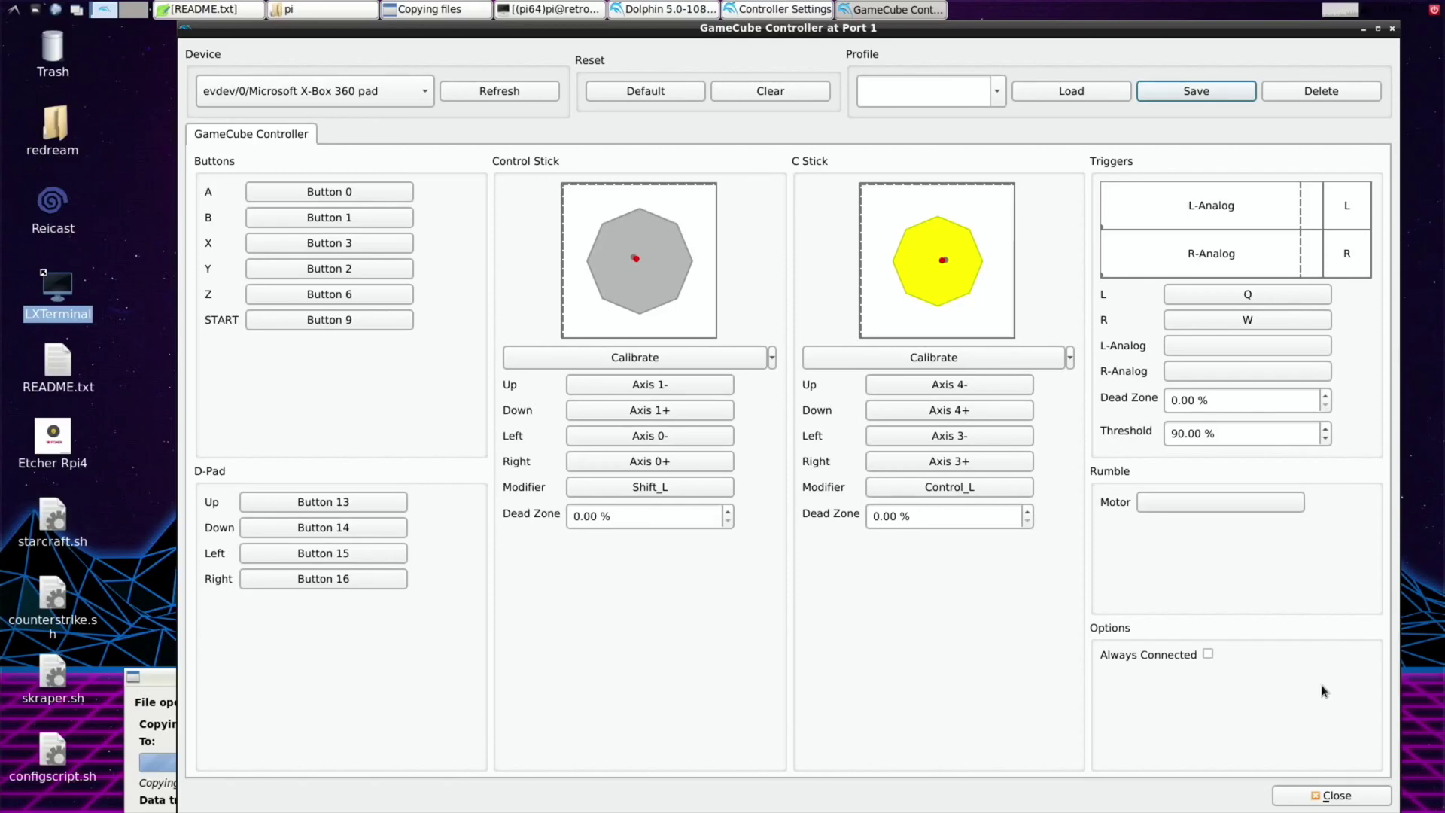
click(1324, 795)
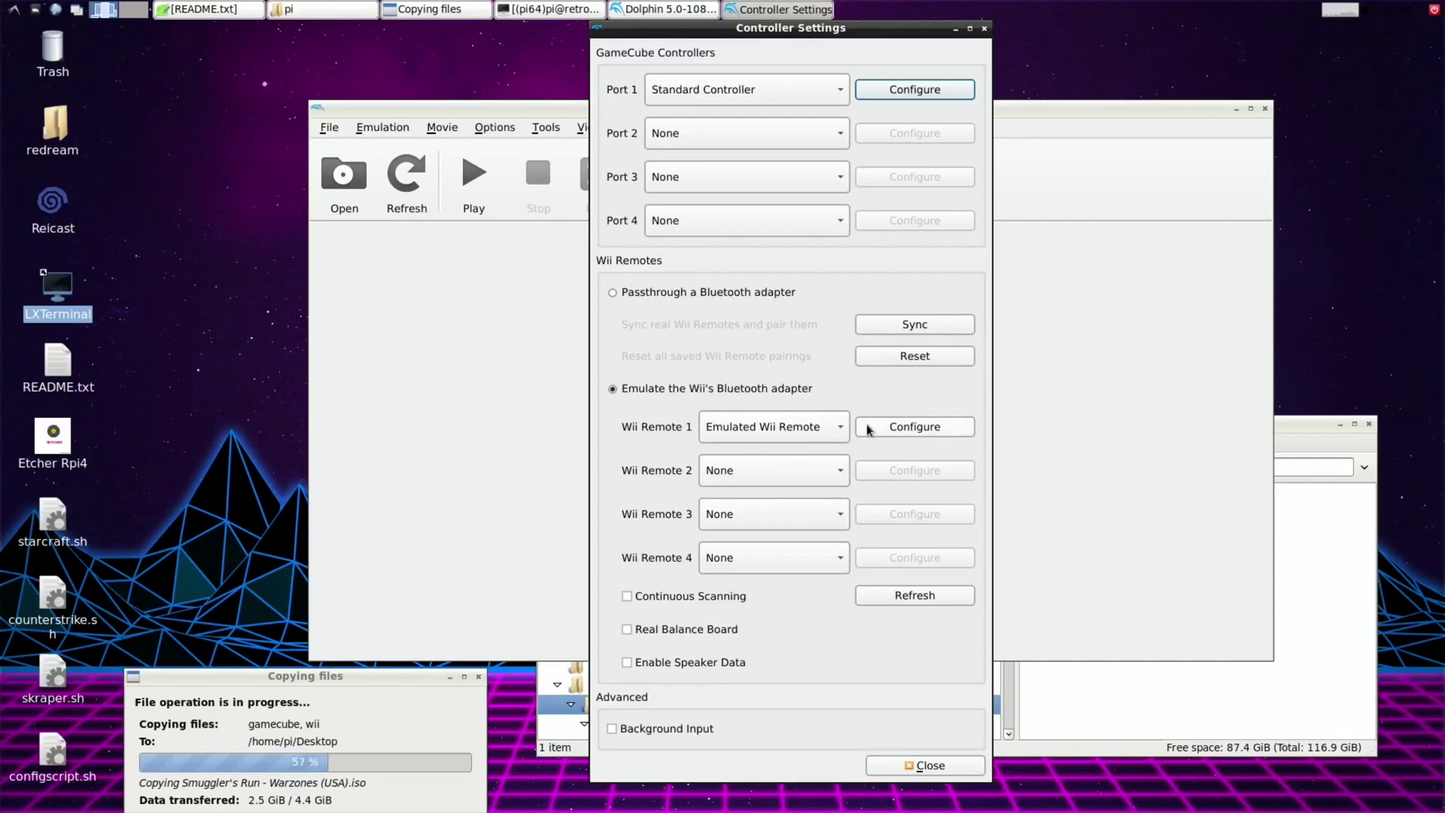
Set Wii Remote 1's input device to the Microsoft X-Box 360 pad.
click(886, 431)
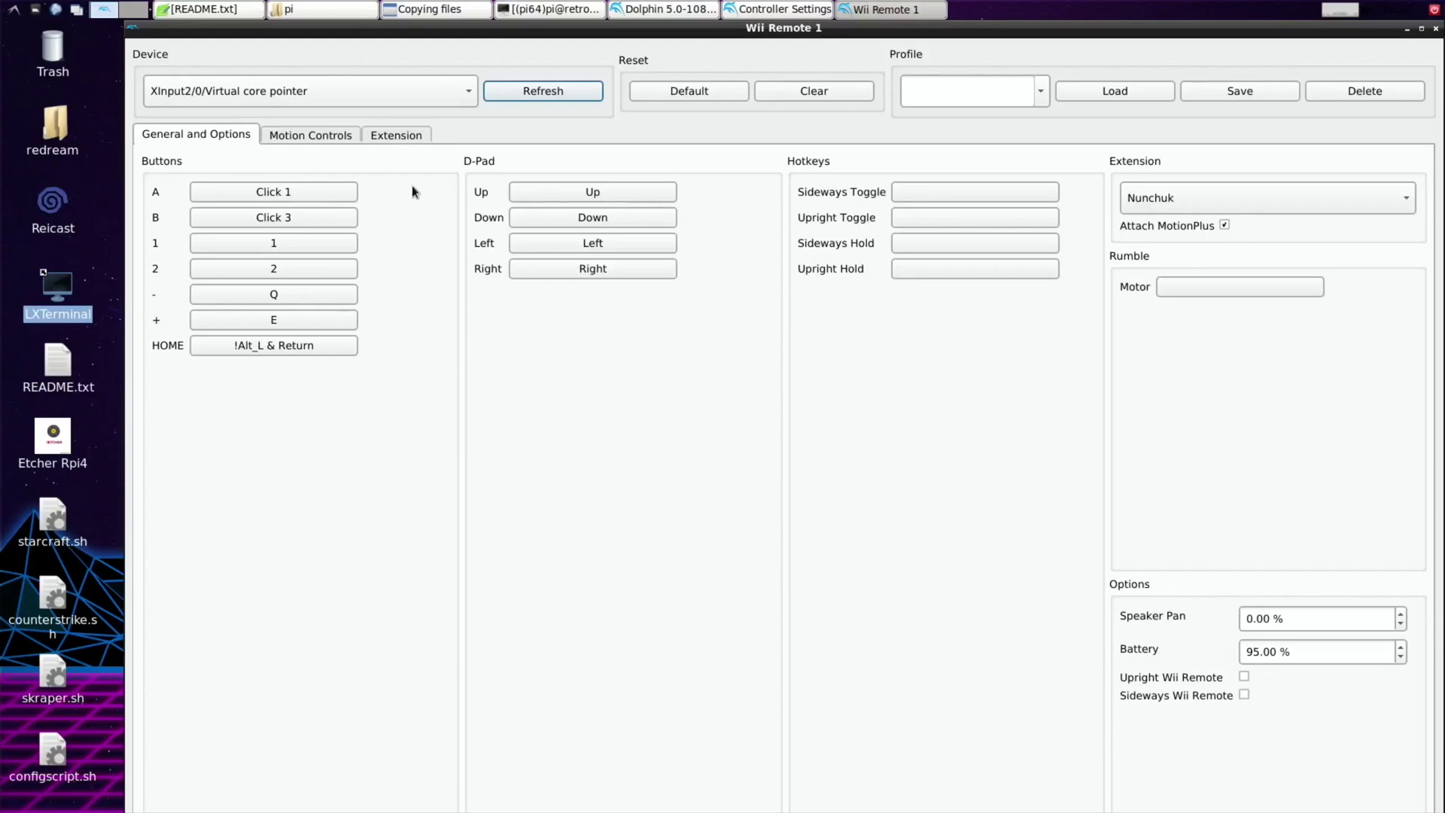
click(464, 98)
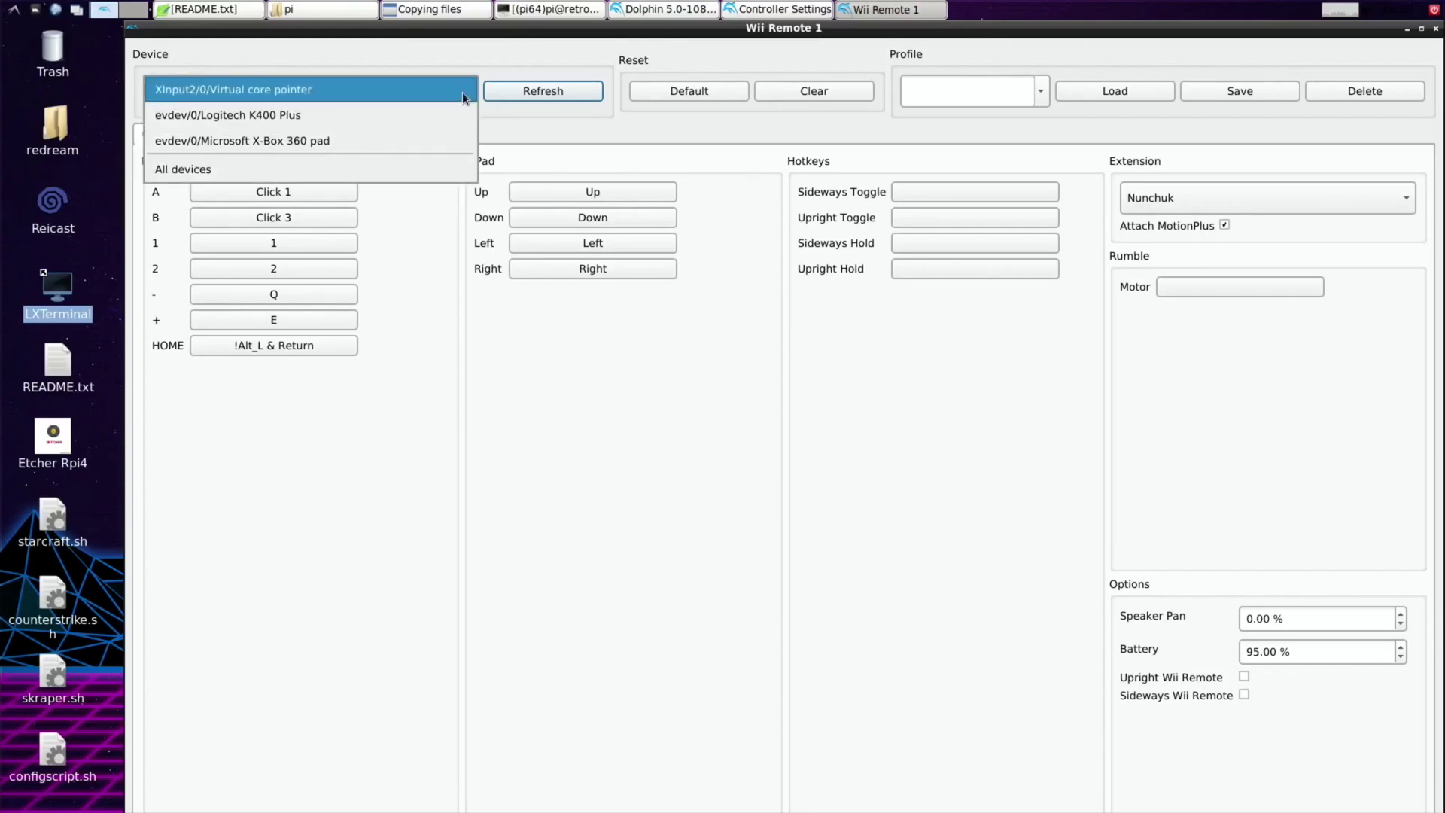
click(391, 139)
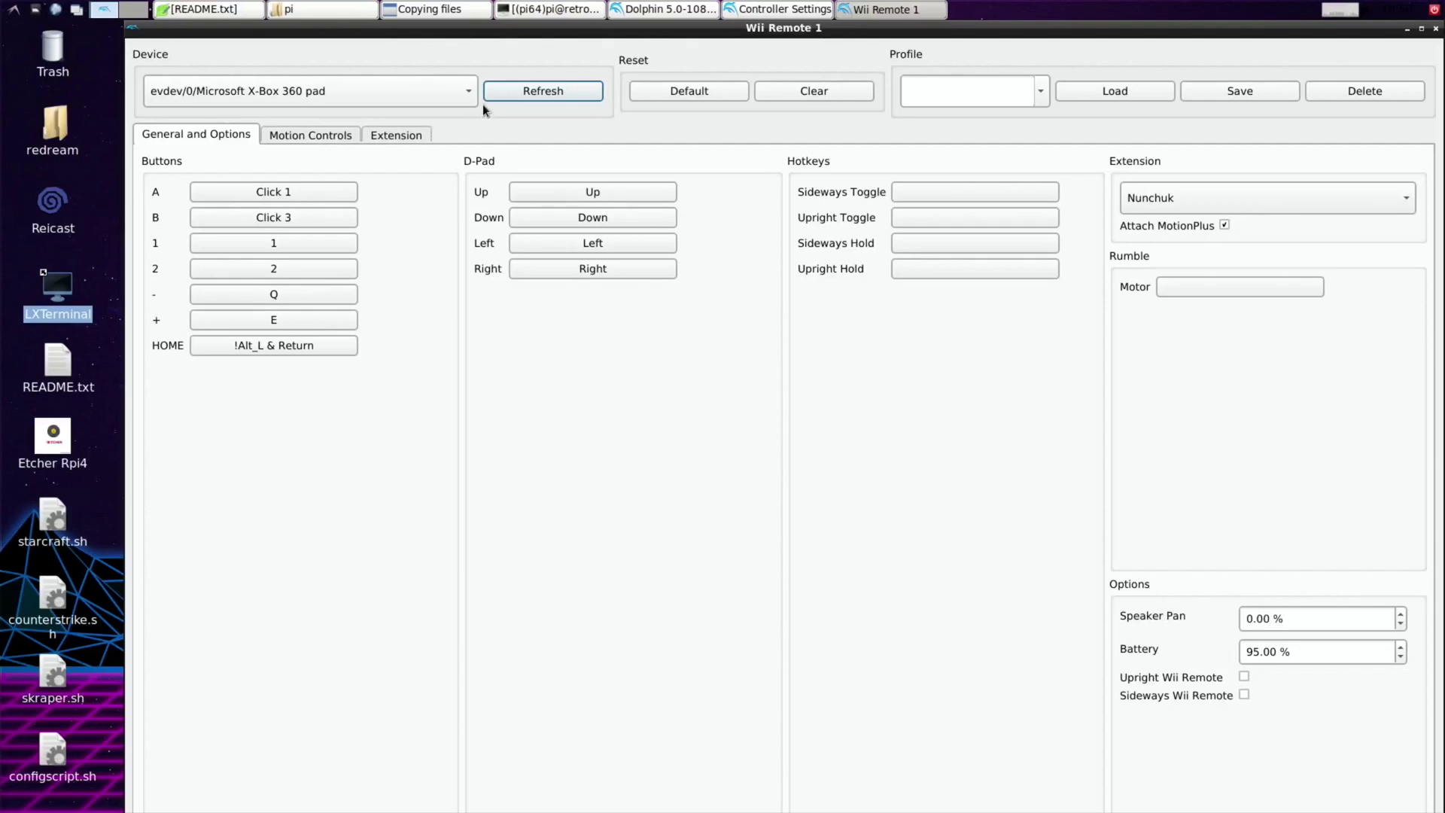
Map Wii Remote buttons A, B, 1 and D-pad Up, Down, Left to the pad.
click(319, 199)
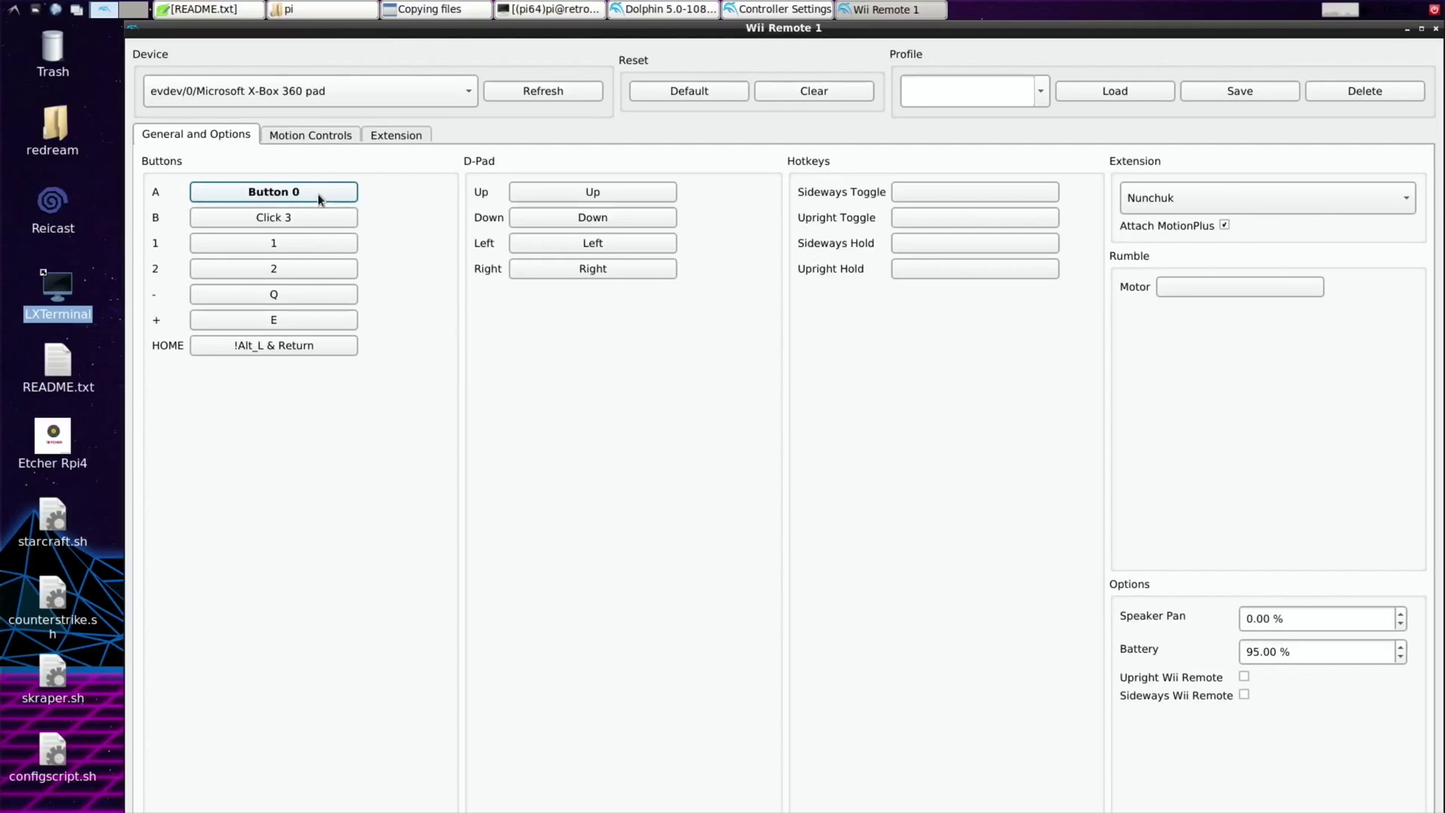
click(300, 217)
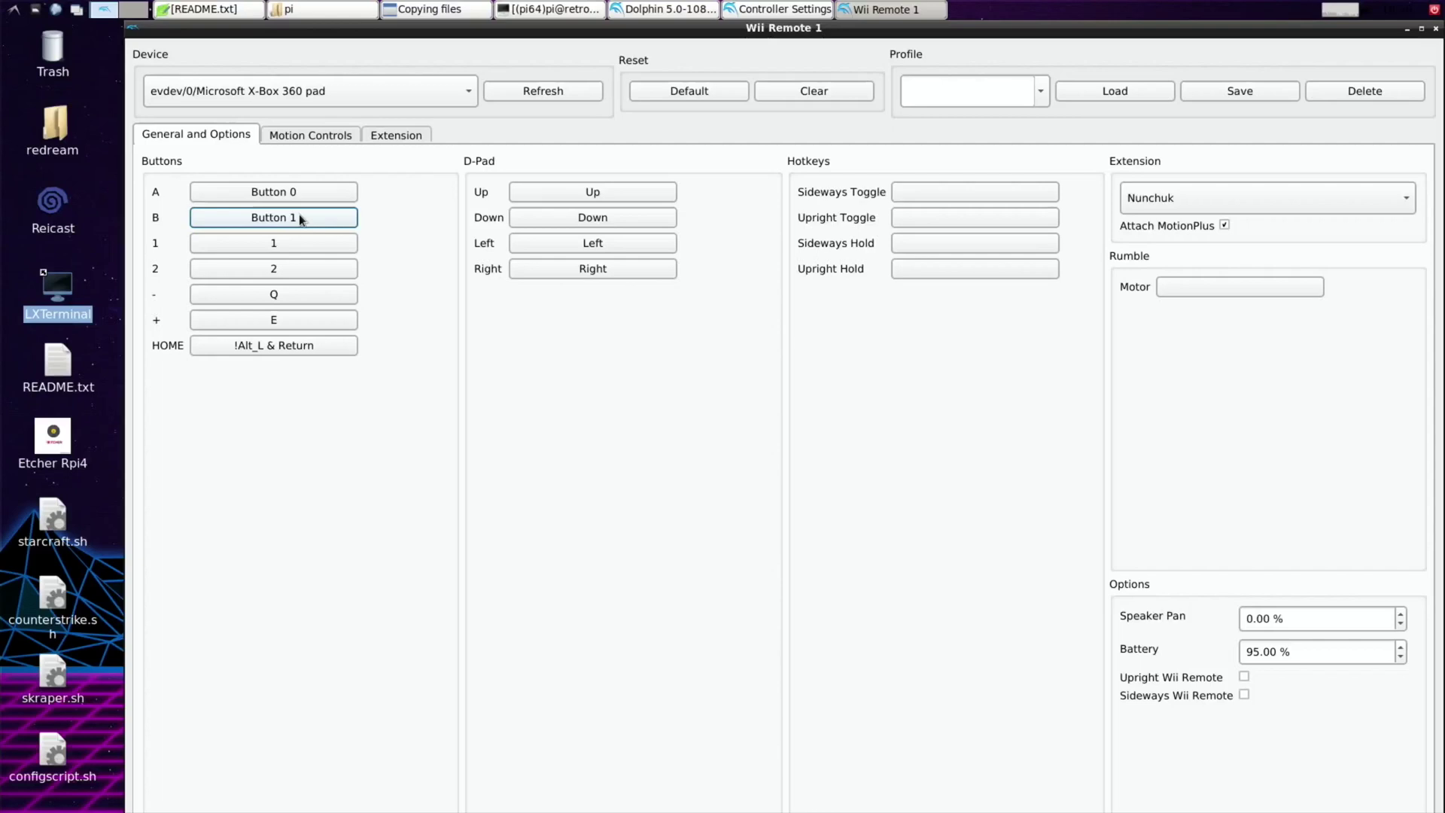
click(287, 242)
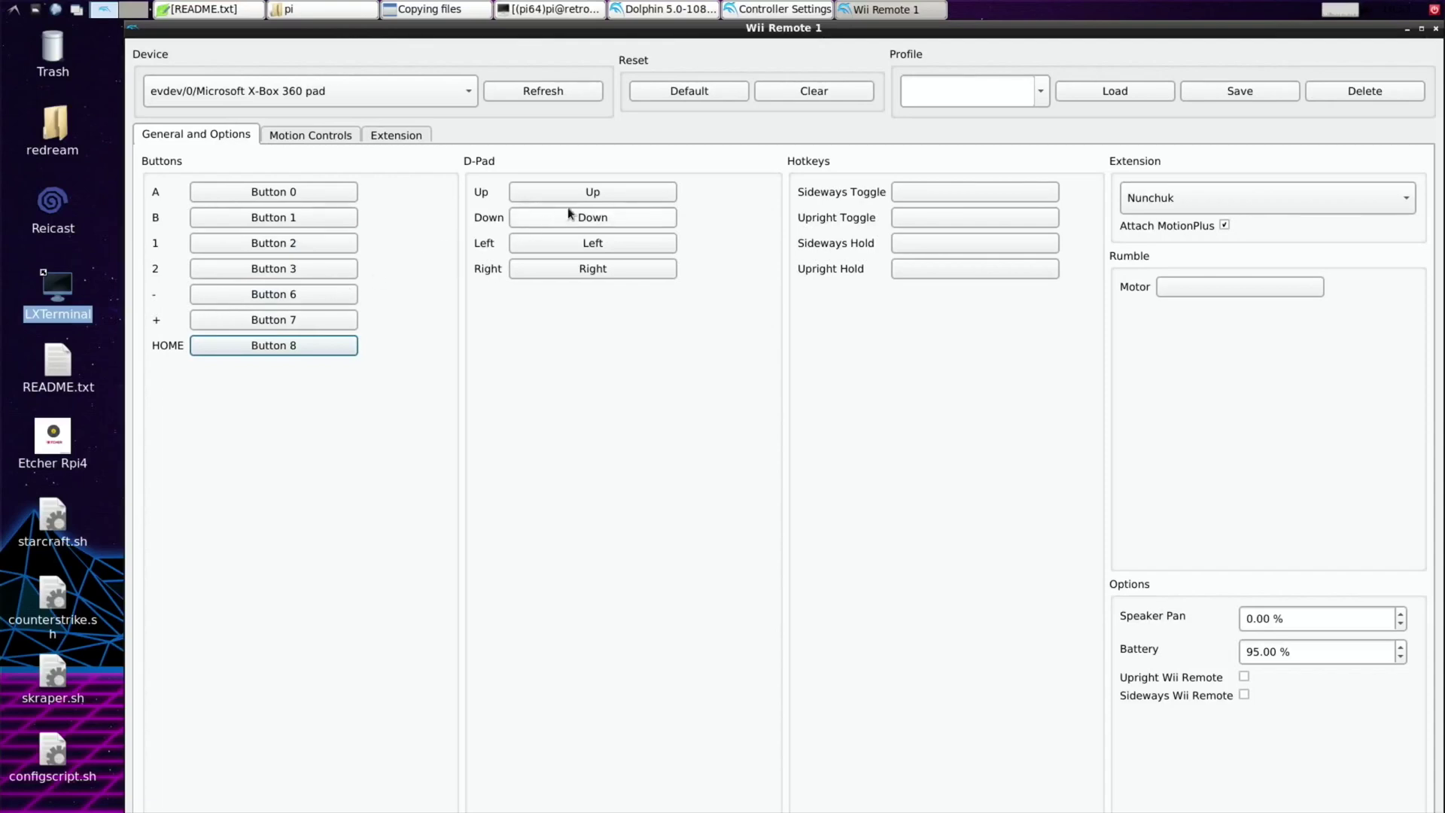
click(568, 194)
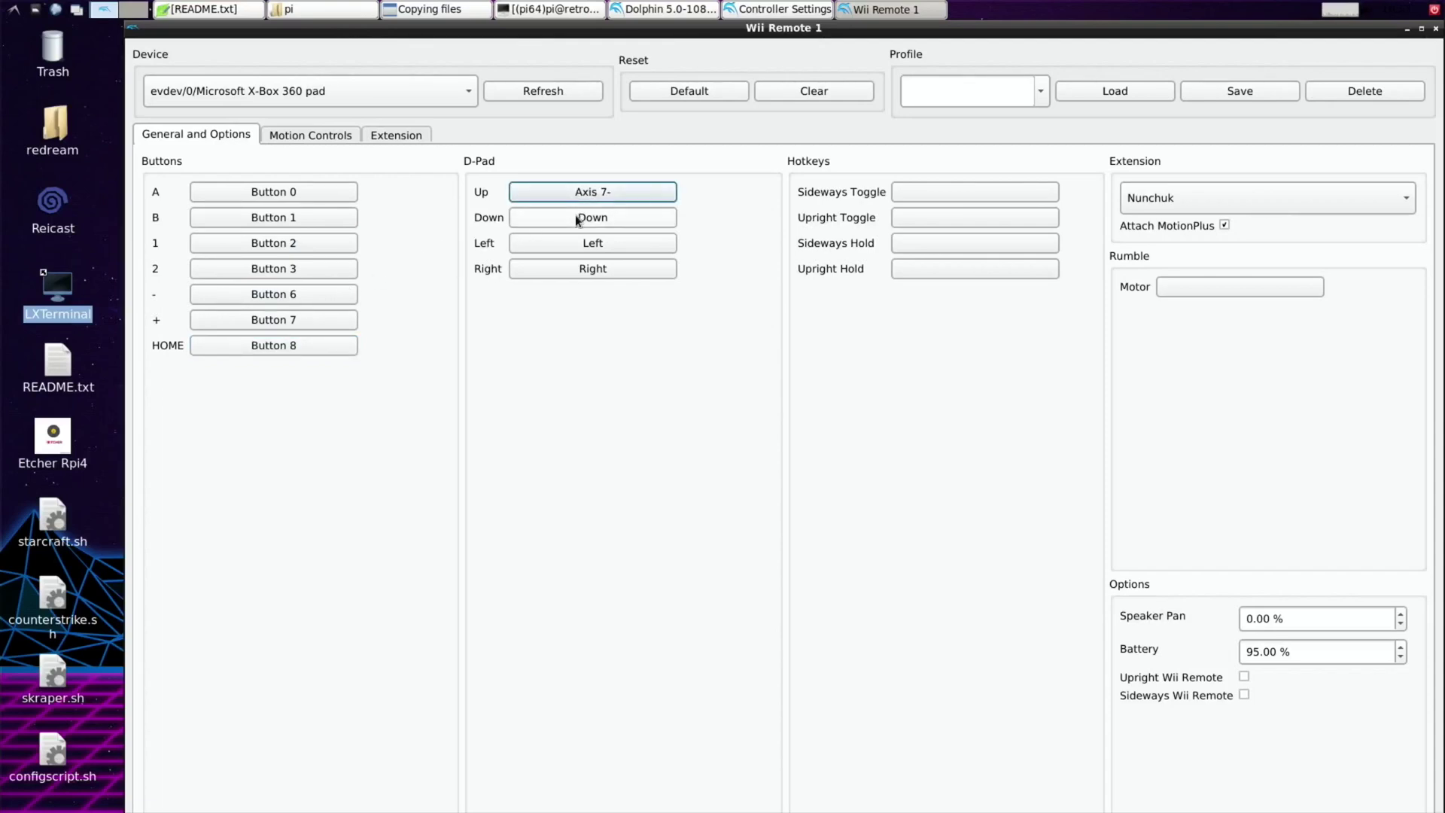
click(576, 219)
click(584, 242)
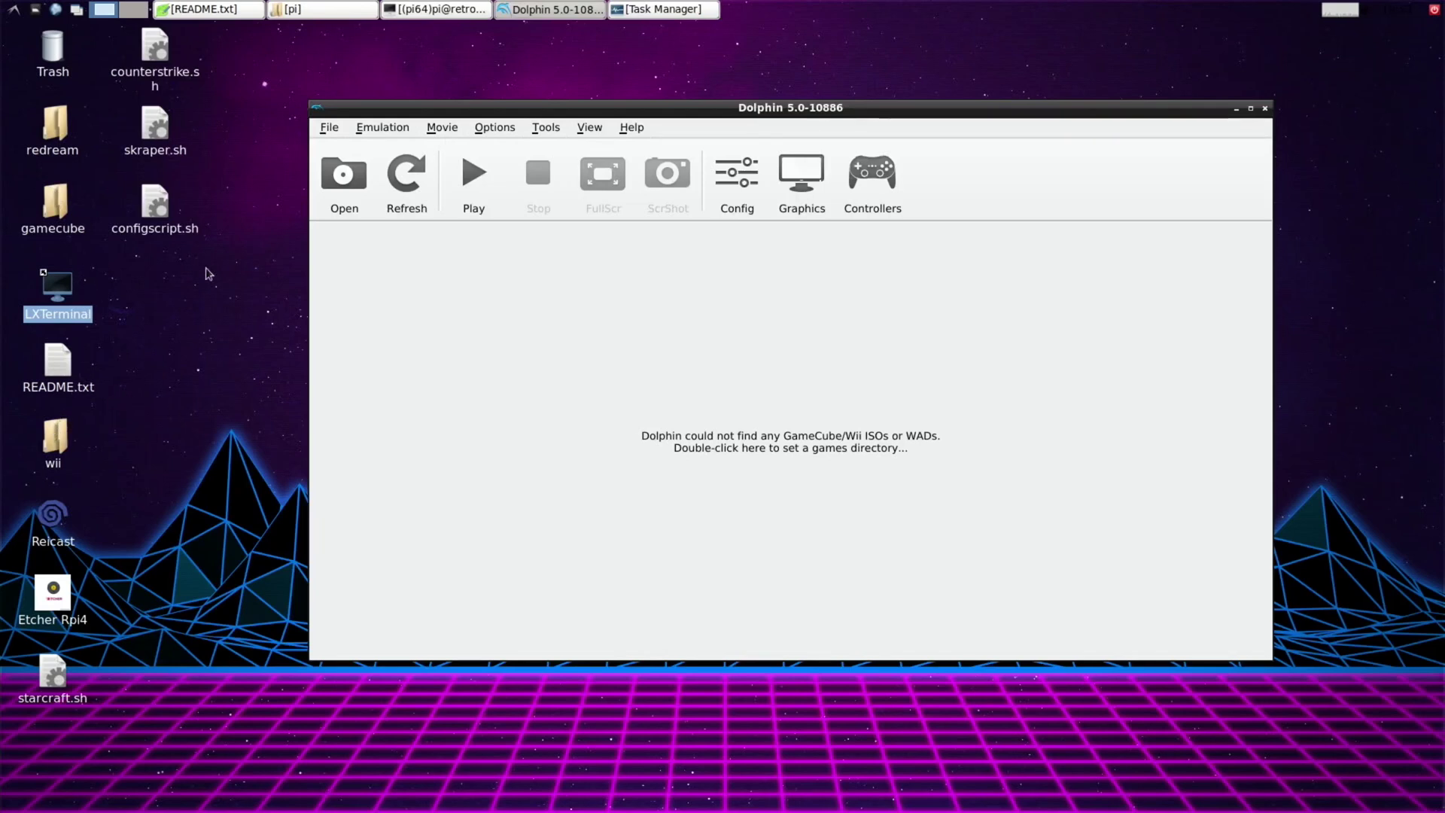
Launch the Kelly Slater's Pro Surfer ISO from the Desktop > gamecube folder.
click(341, 196)
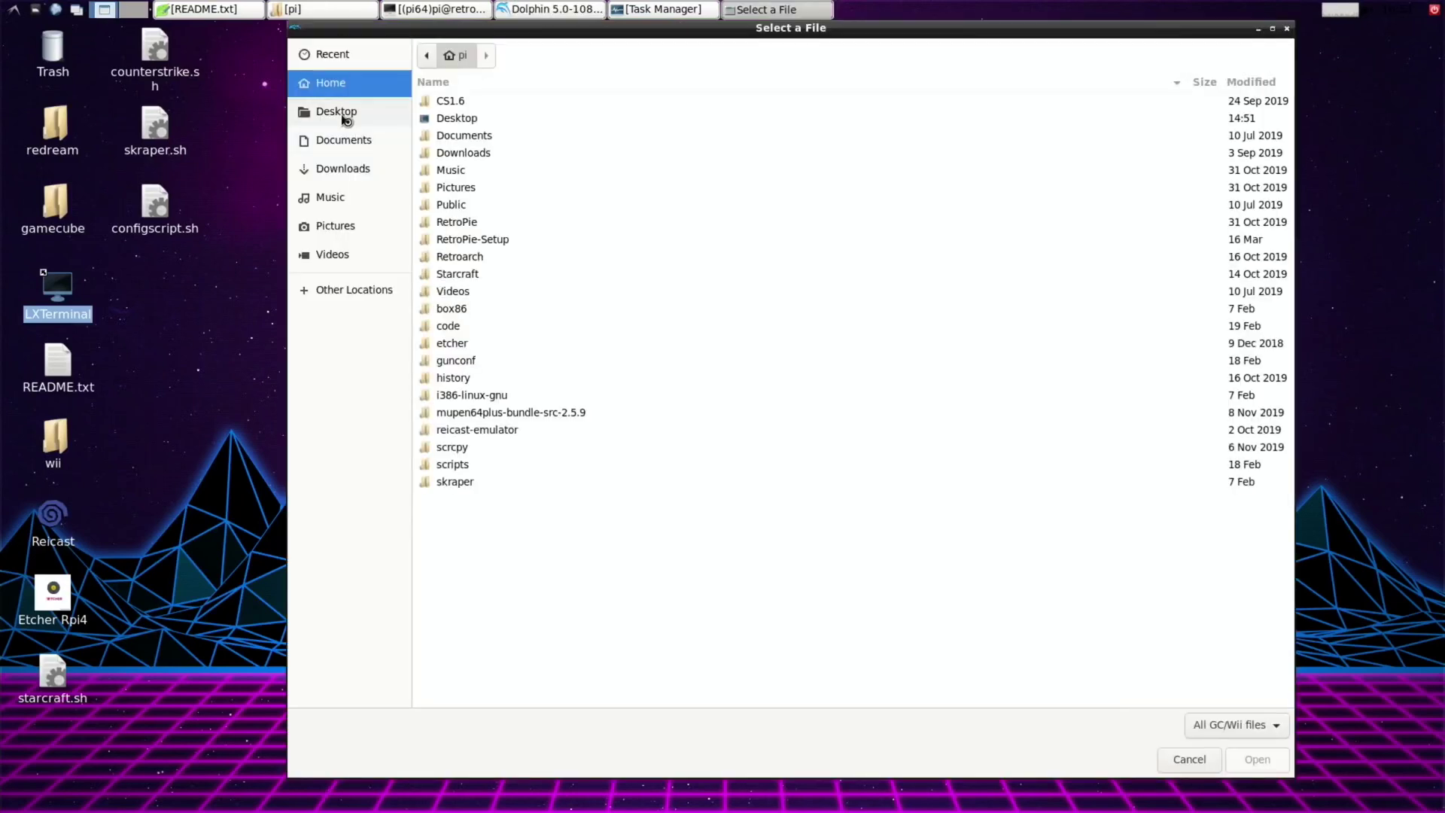
click(345, 121)
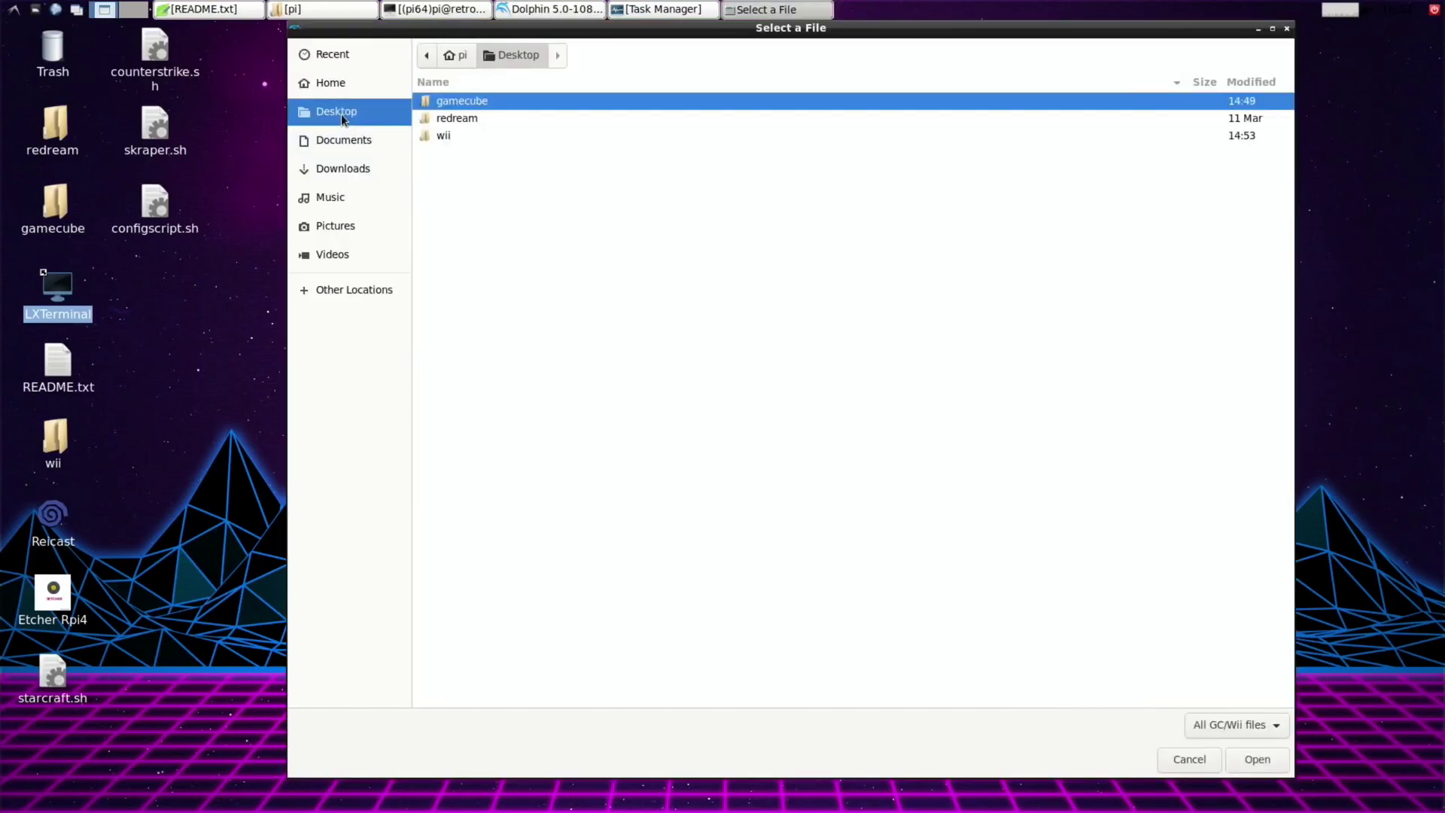
click(1267, 765)
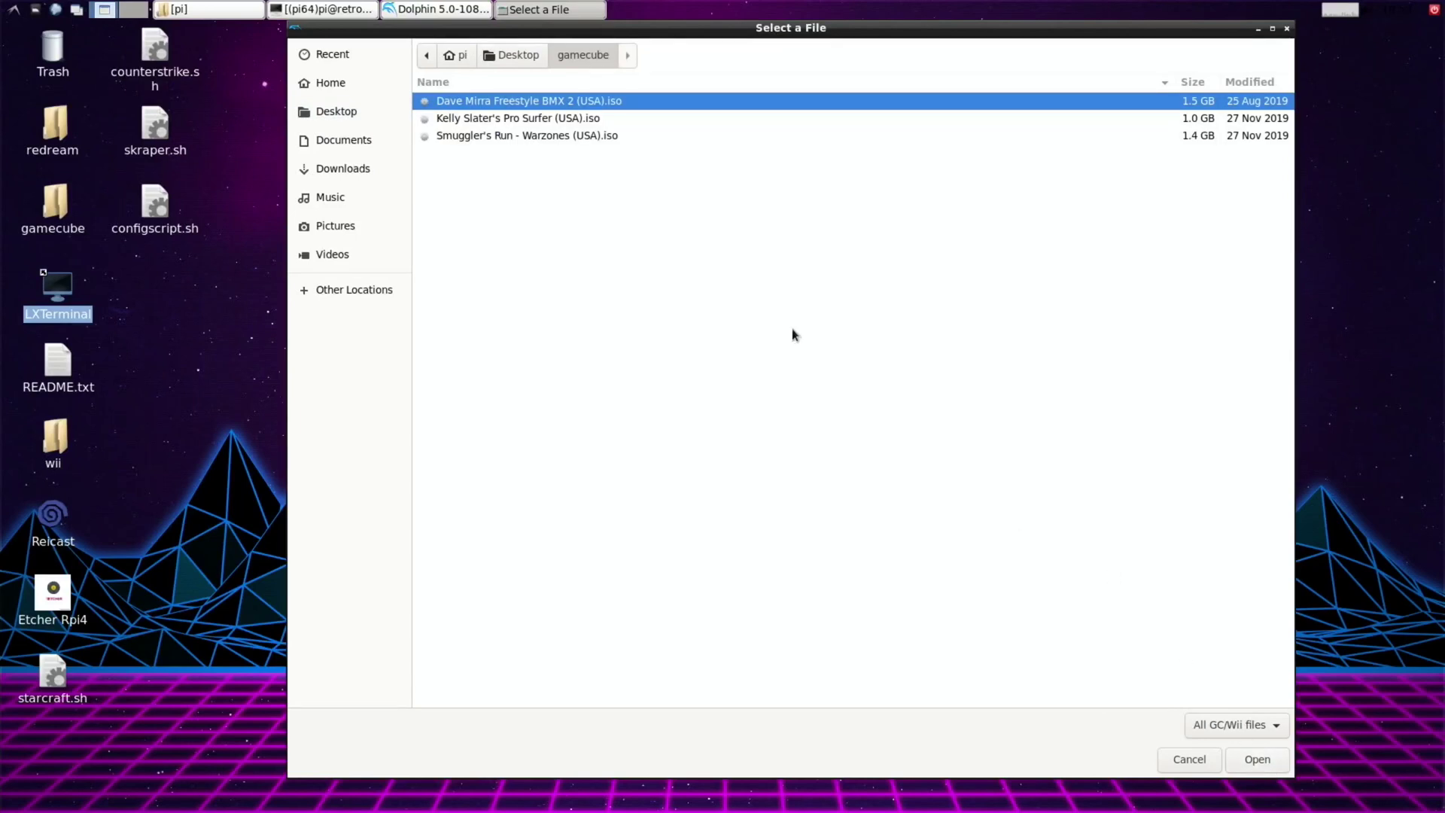
double_click(503, 119)
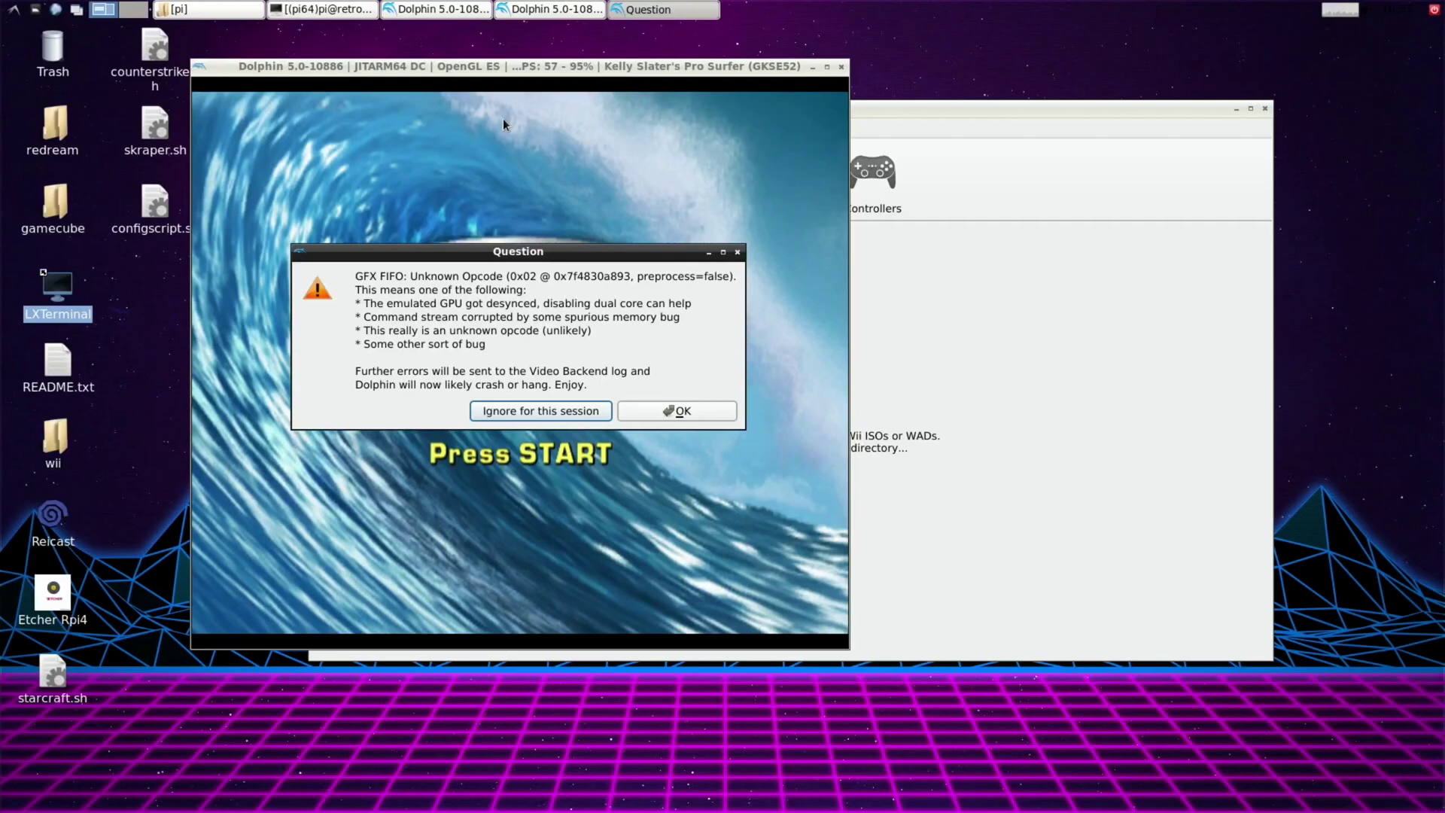
Dismiss the GFX FIFO, illegal command and repeated shader error warnings to keep the game running.
click(502, 119)
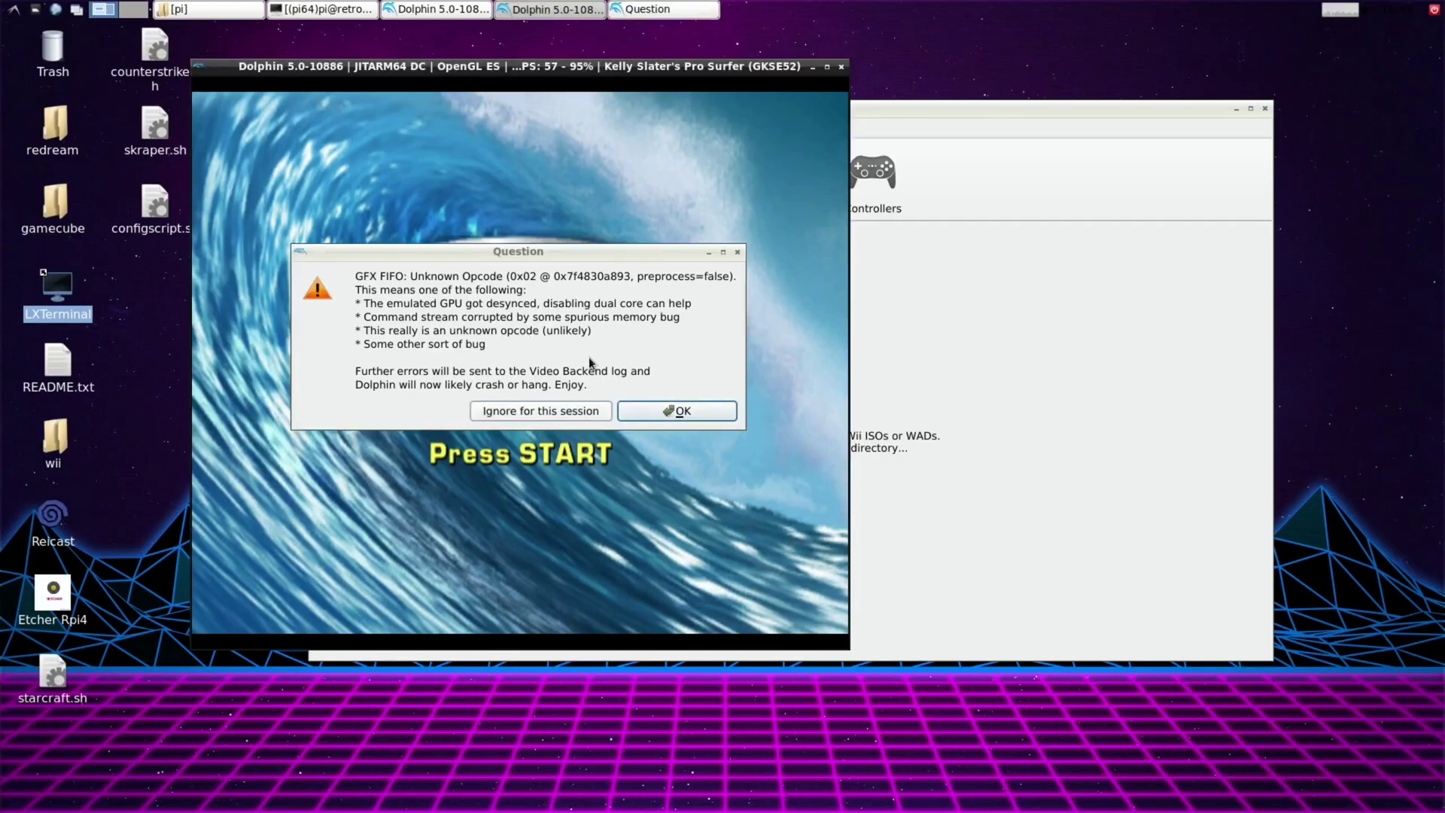
click(653, 410)
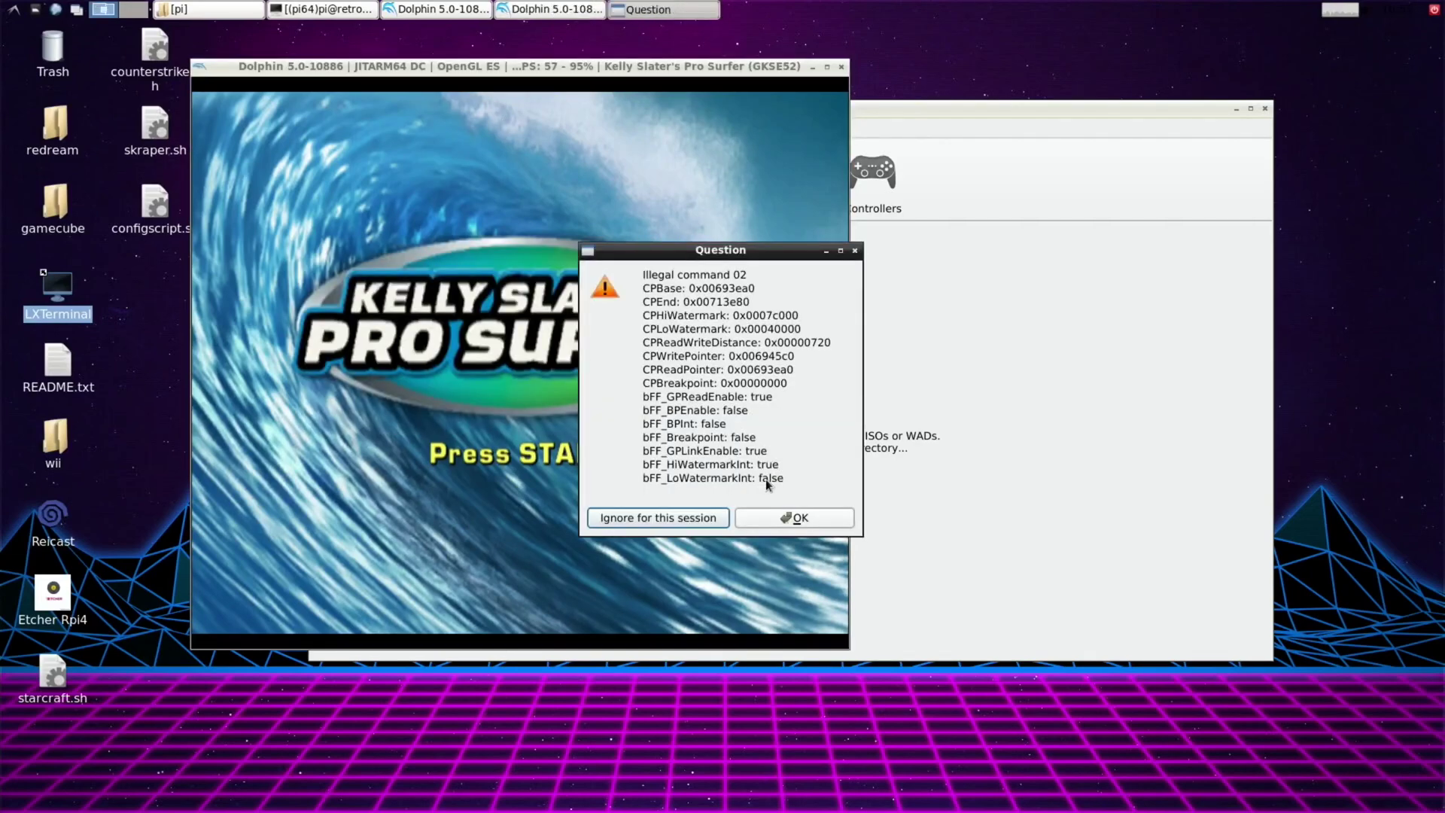
click(783, 517)
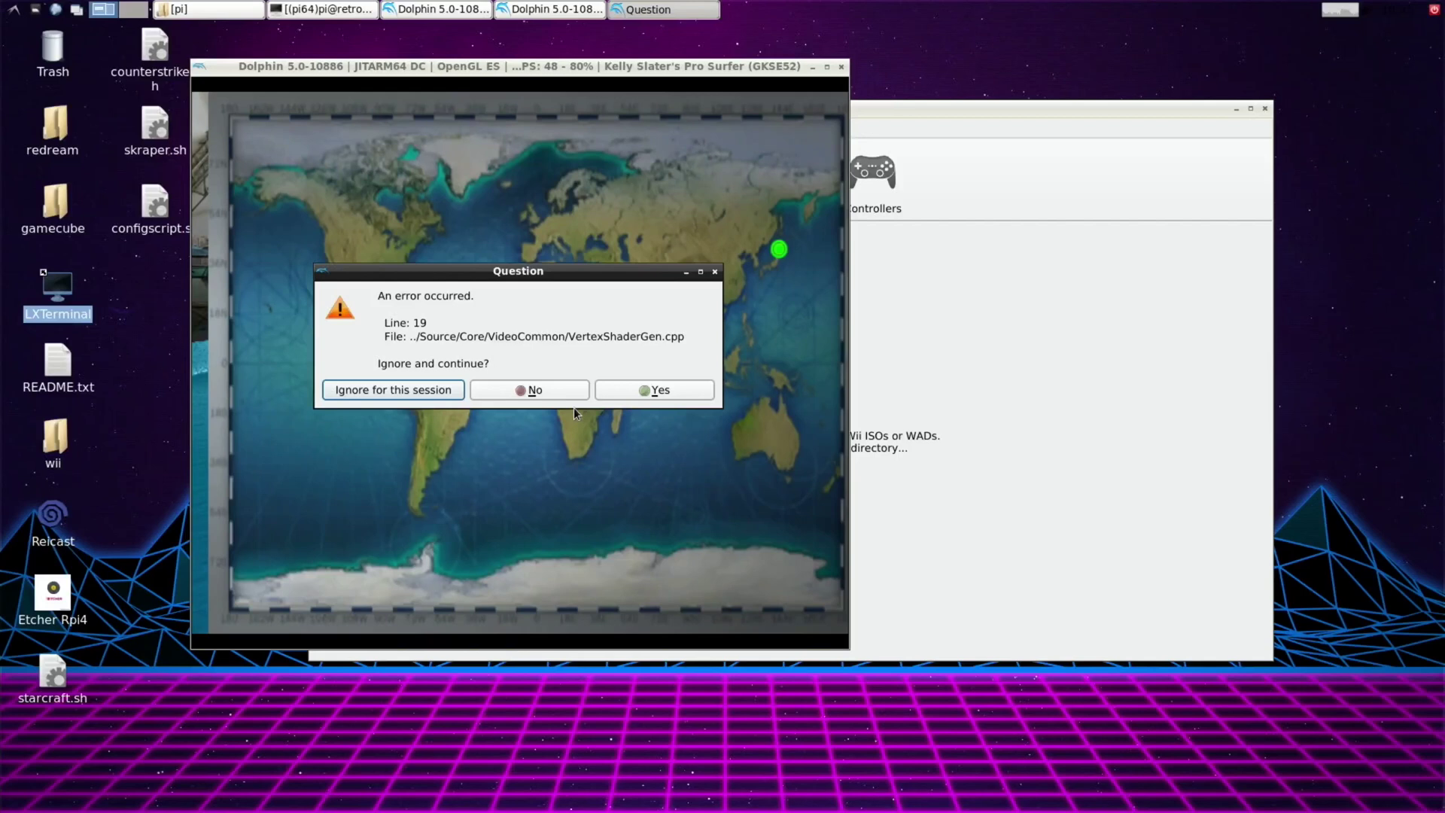
click(652, 389)
click(824, 449)
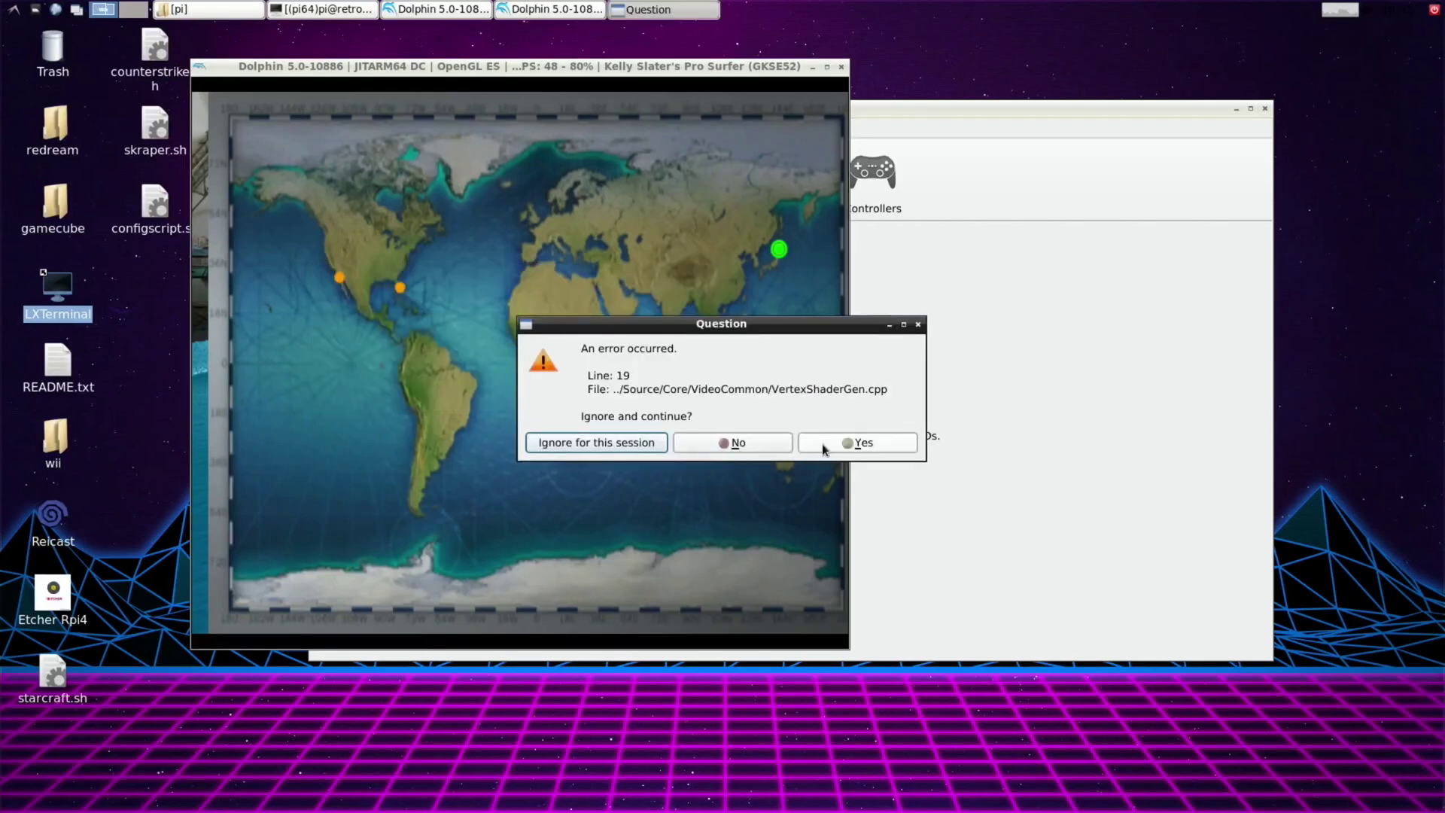
click(824, 448)
click(823, 449)
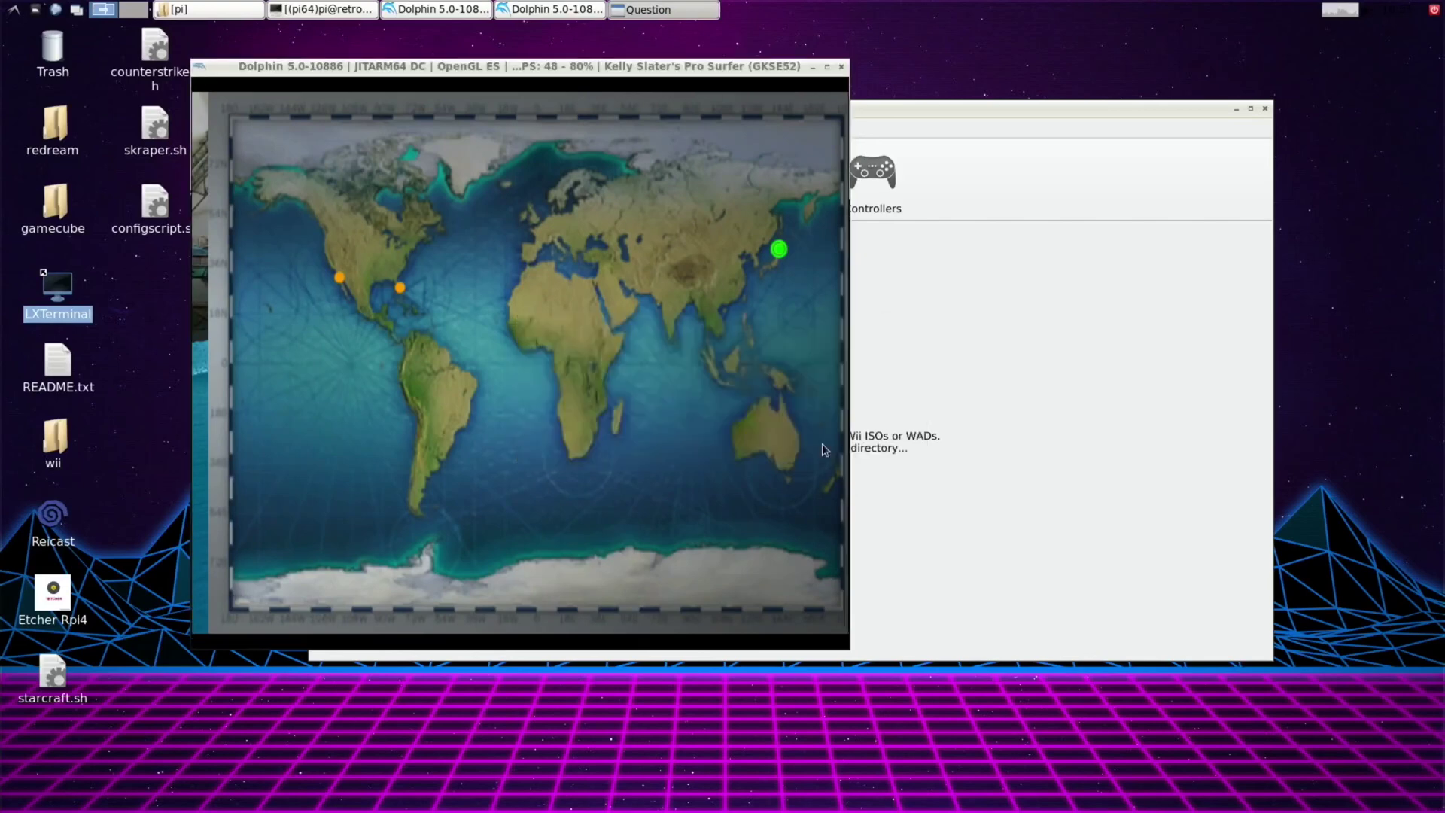
click(823, 449)
click(824, 449)
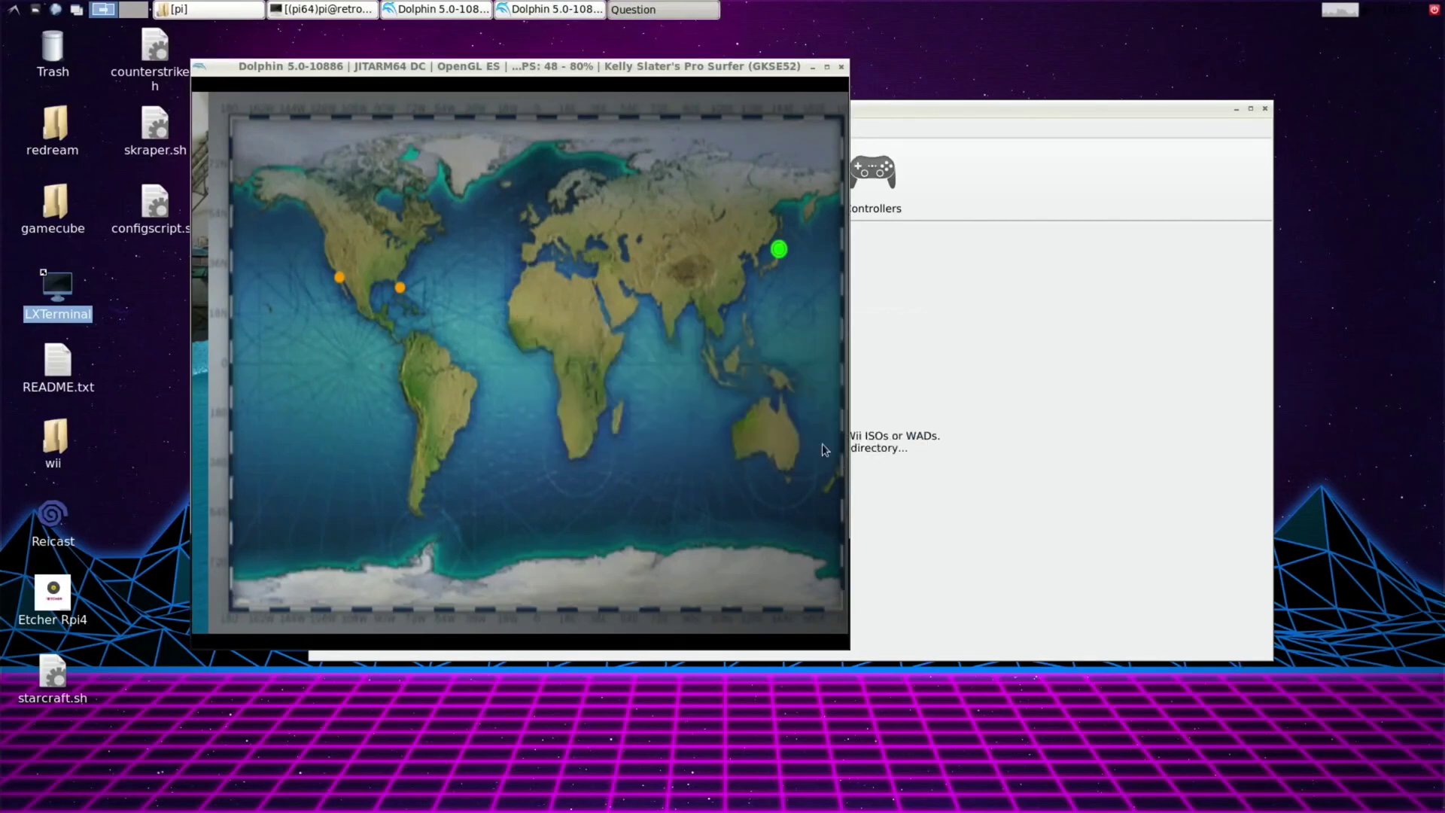
Ignore the last shader error so the game proceeds into the surfing tutorial.
click(824, 449)
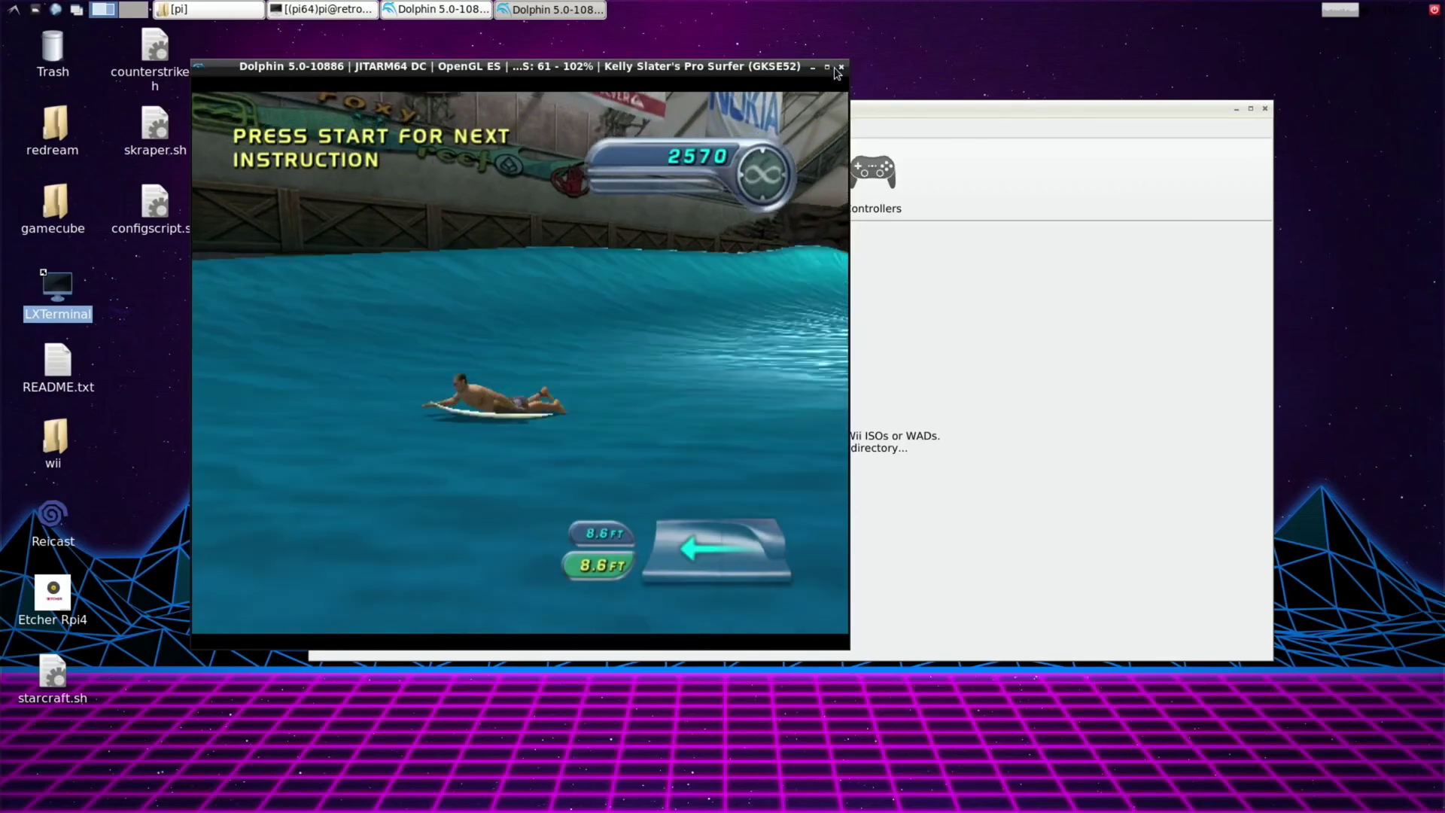
Stop the surfing game's emulation and launch Dave Mirra Freestyle BMX 2 (USA).iso.
click(840, 67)
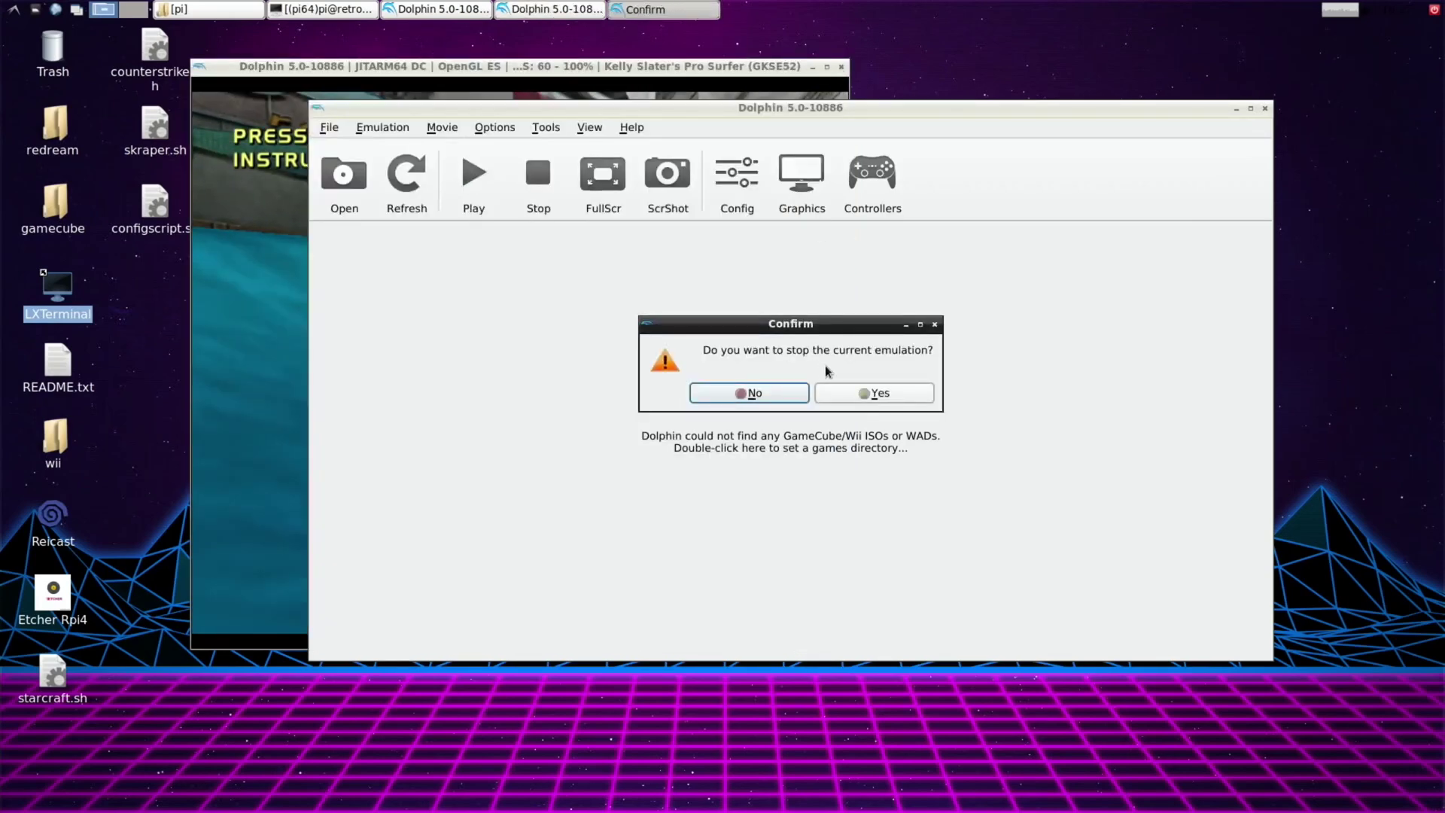
click(843, 393)
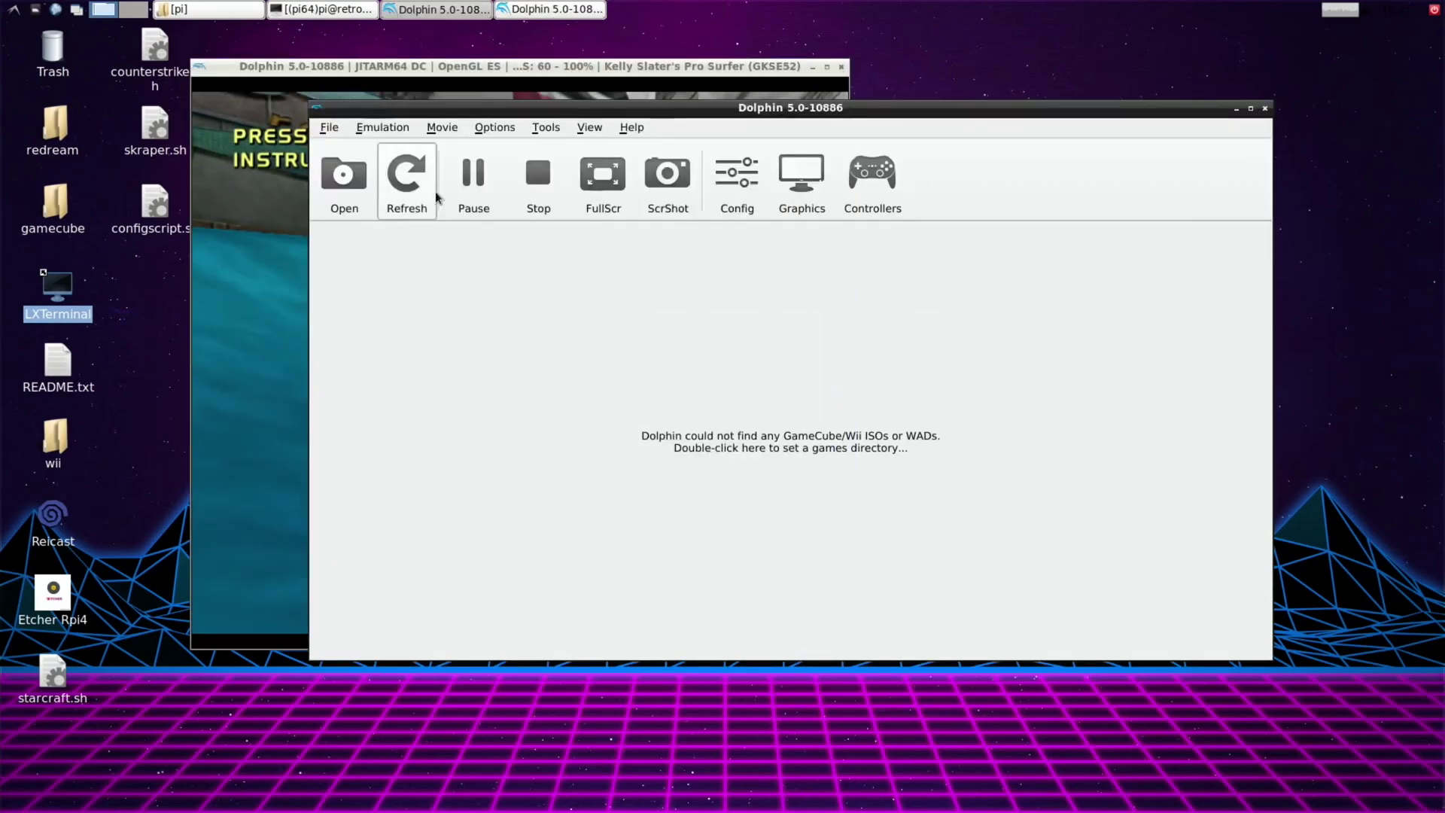
click(356, 175)
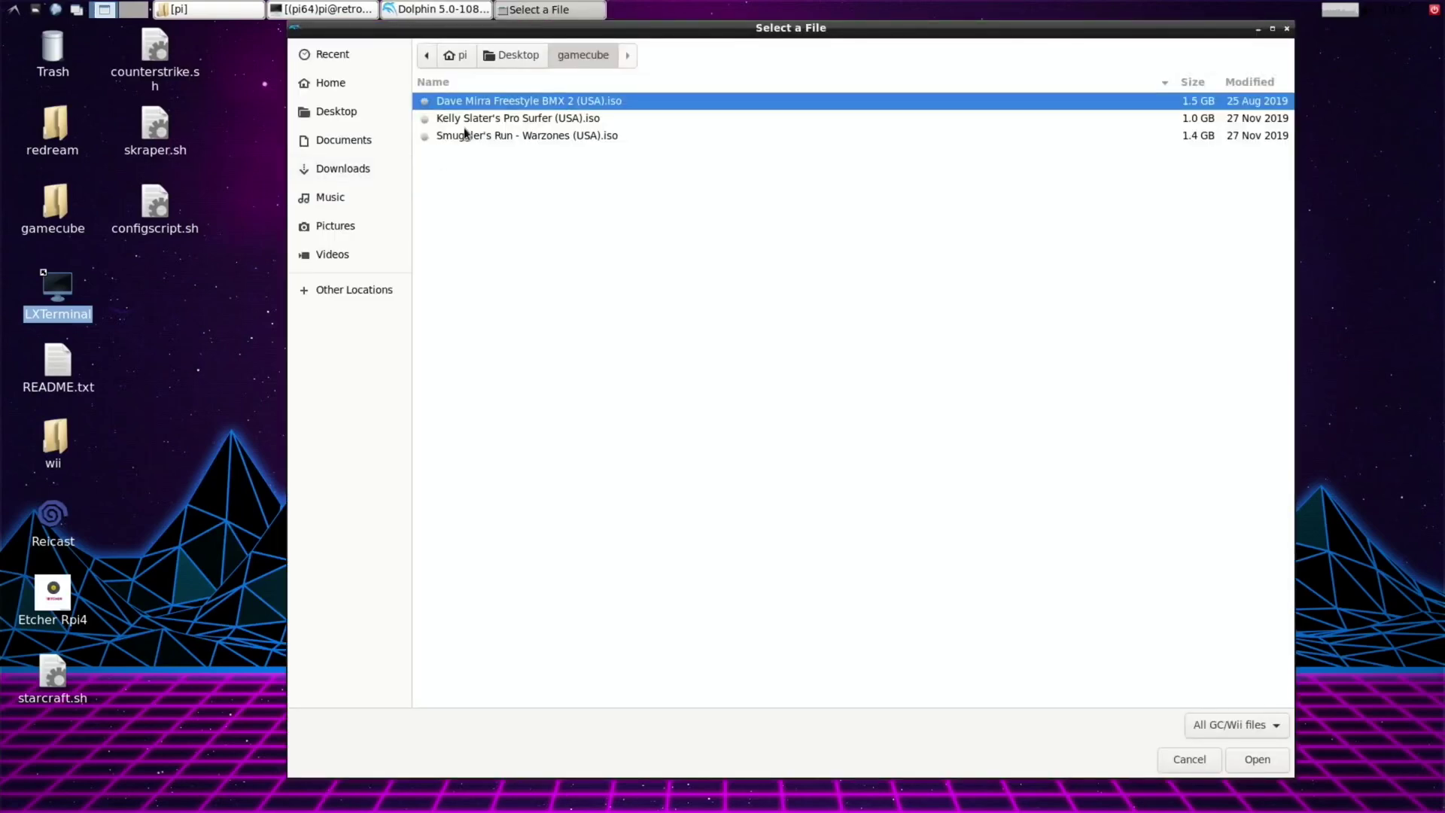
double_click(474, 100)
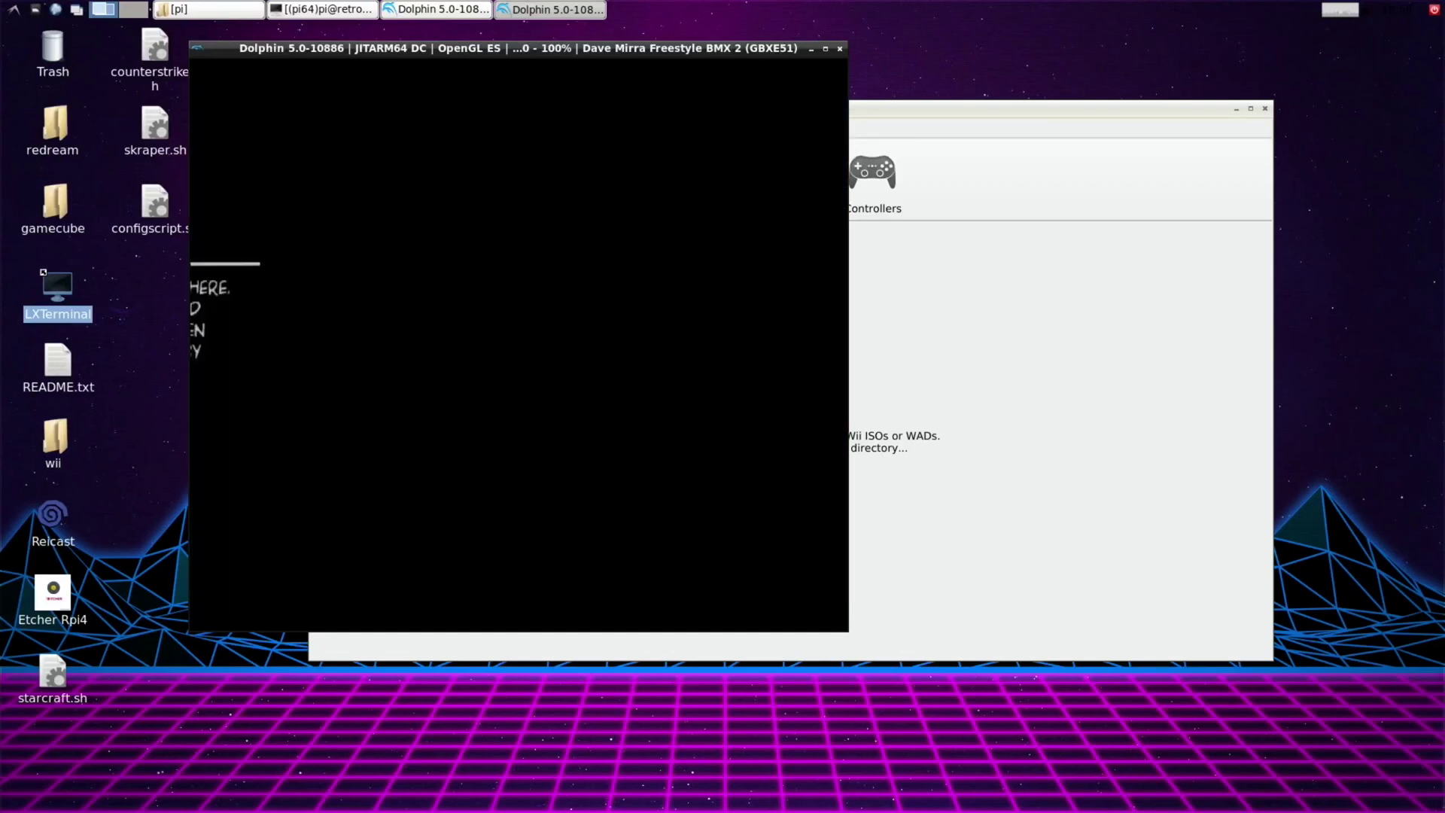
Skip Dave Mirra Freestyle BMX 2's intro screens with Return to begin a riding session.
key(Return)
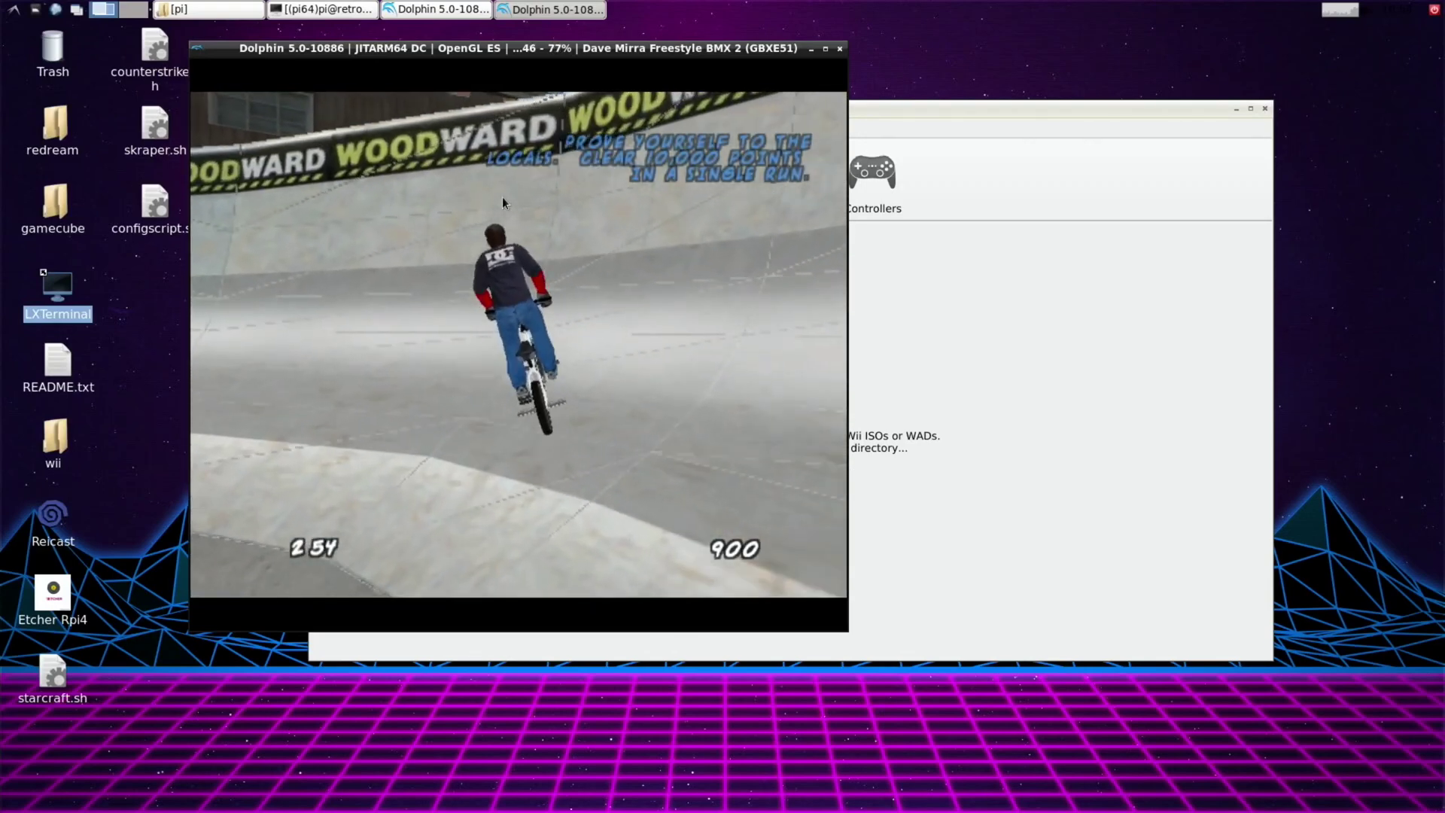
Stop the BMX 2 emulation and open Dave Mirra BMX Challenge [RXCE4Z].wbfs from Desktop > wii.
click(840, 50)
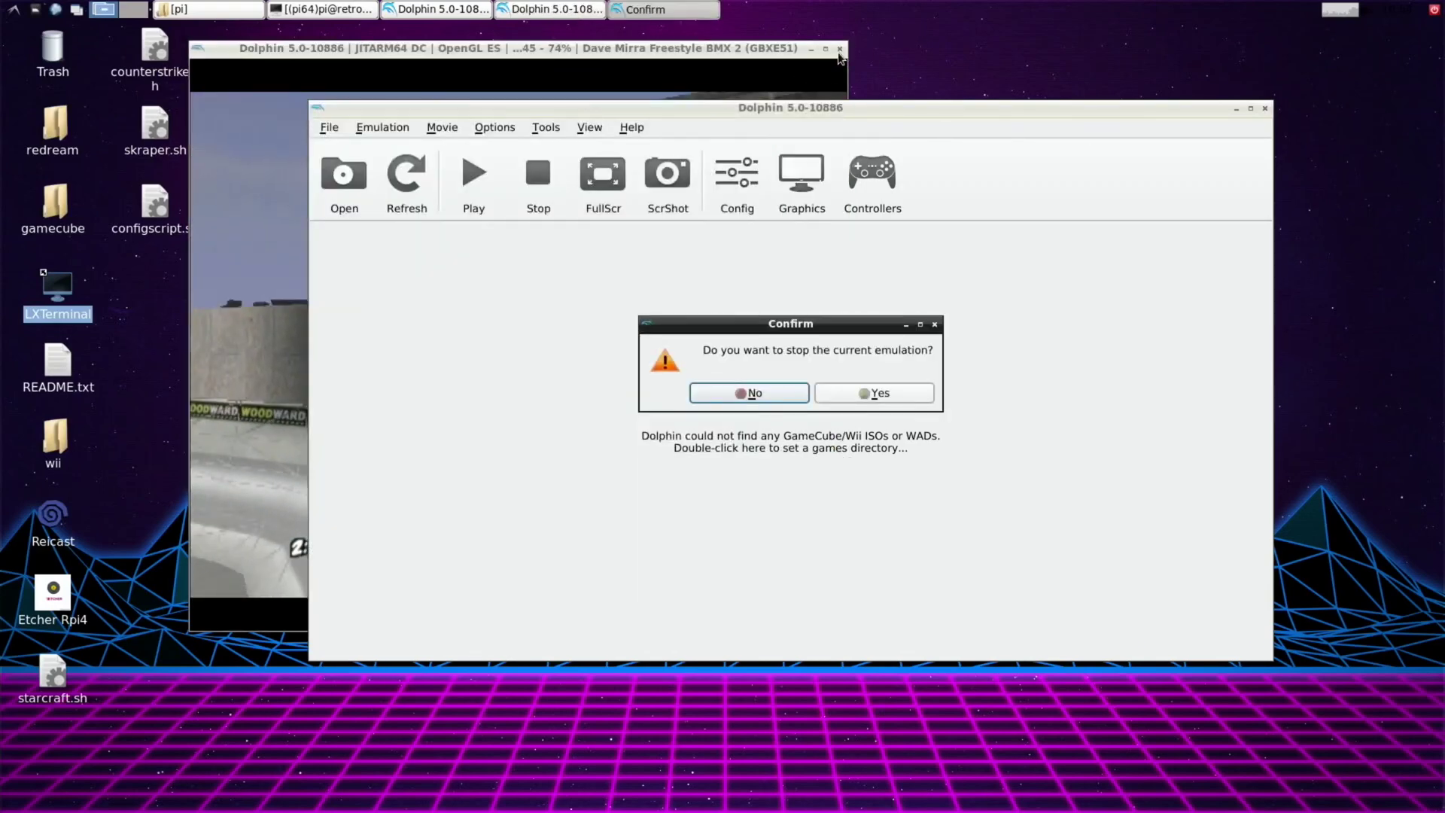
click(874, 388)
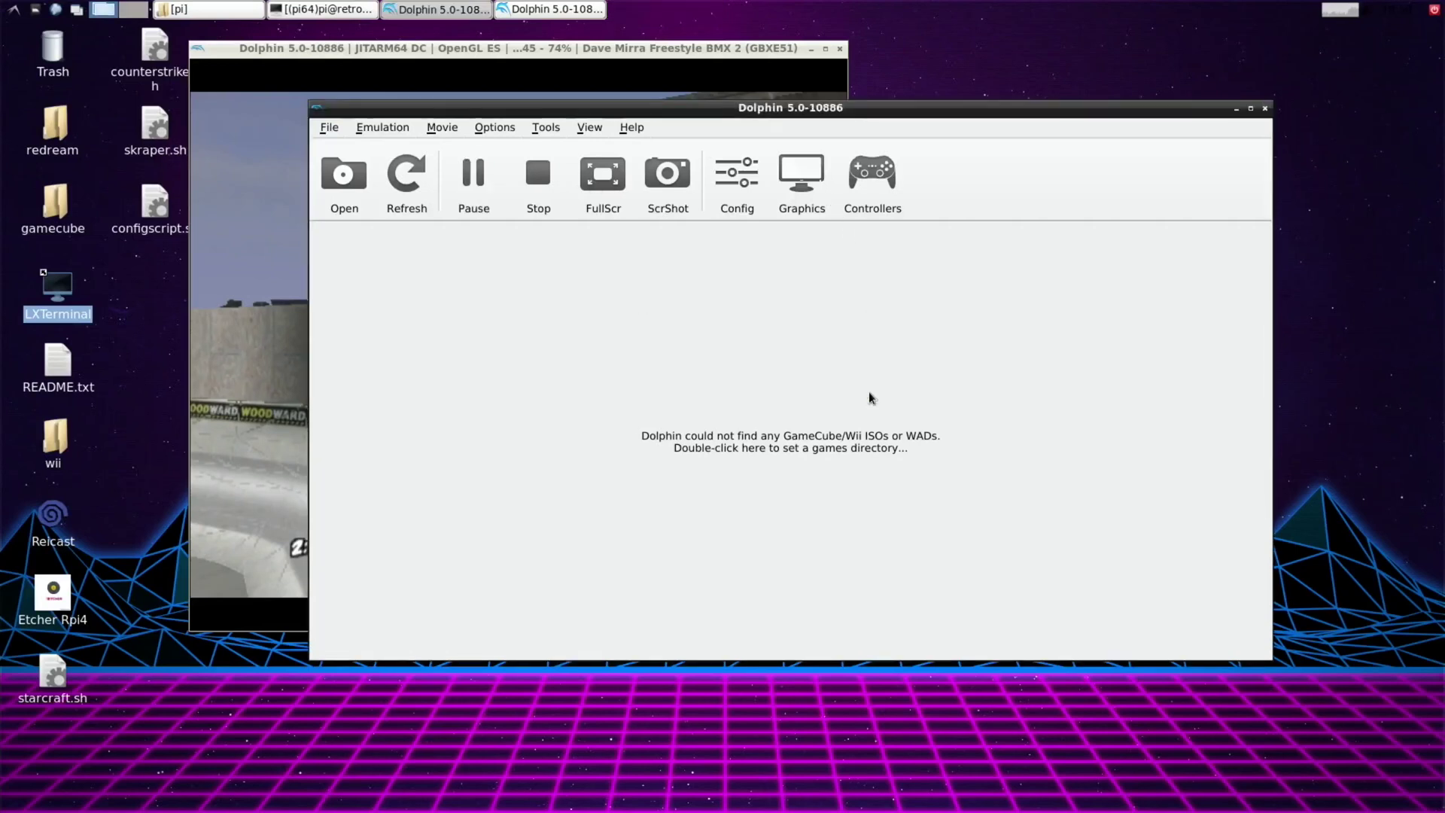
click(357, 198)
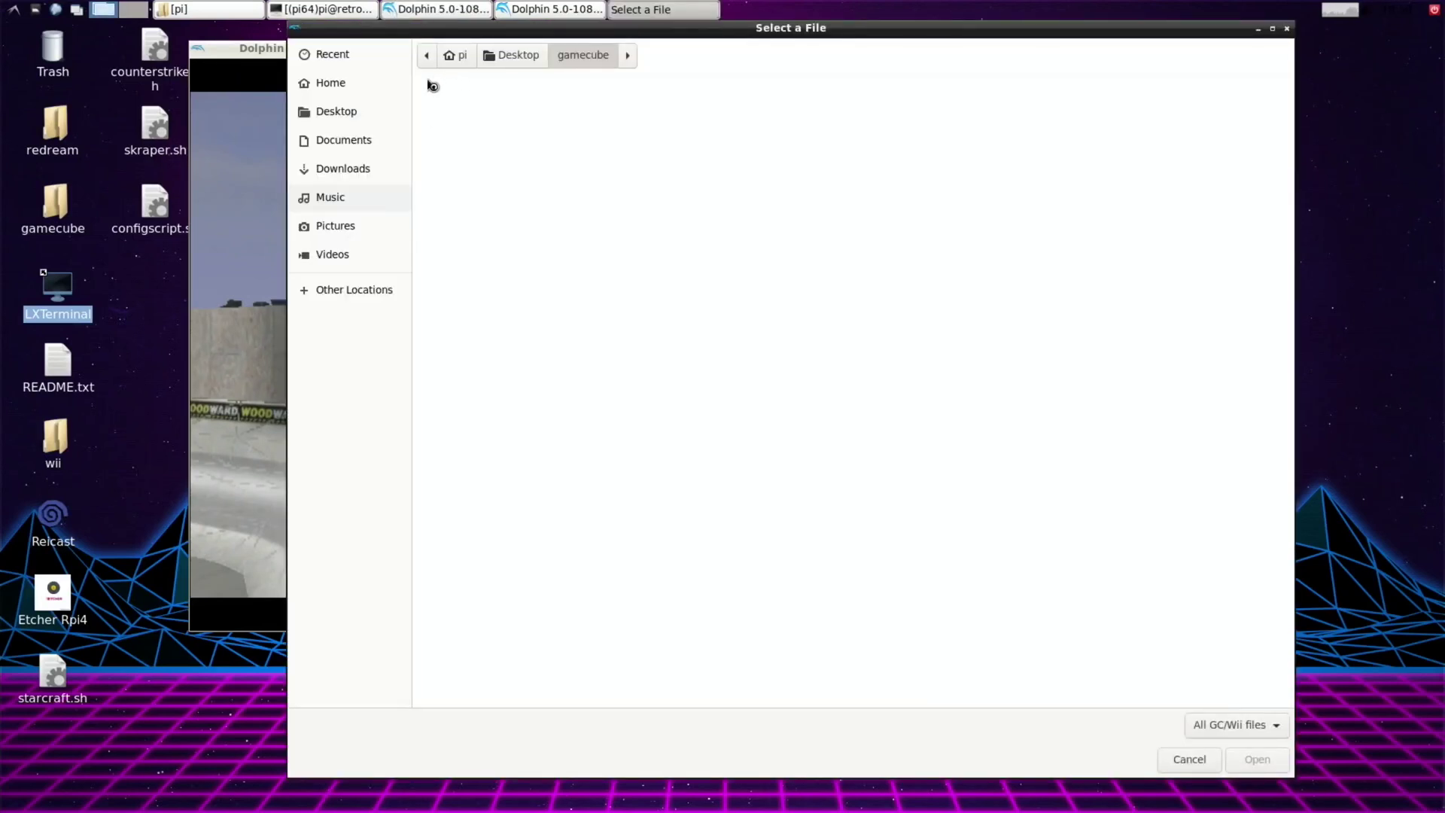
click(488, 56)
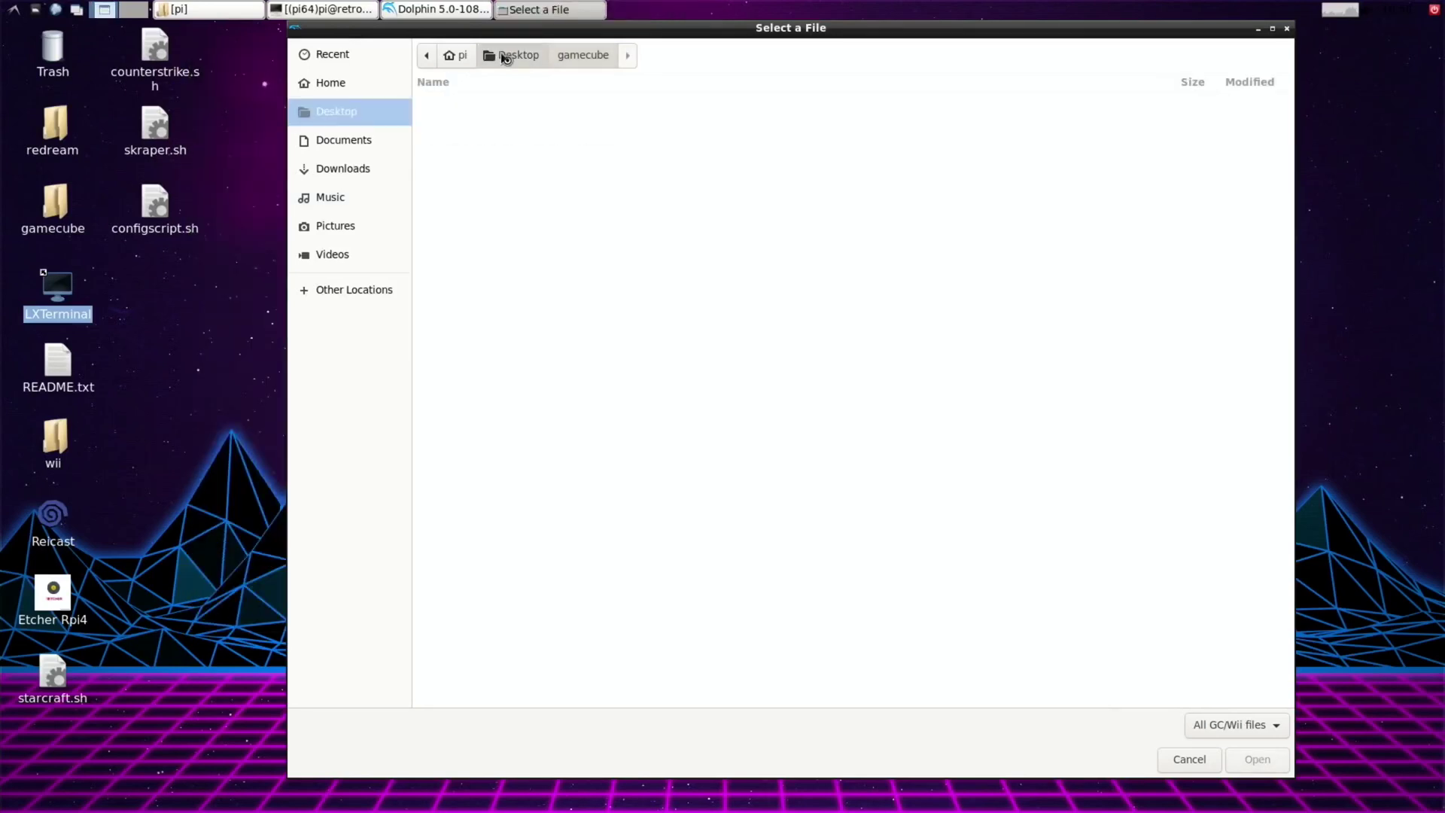
double_click(450, 135)
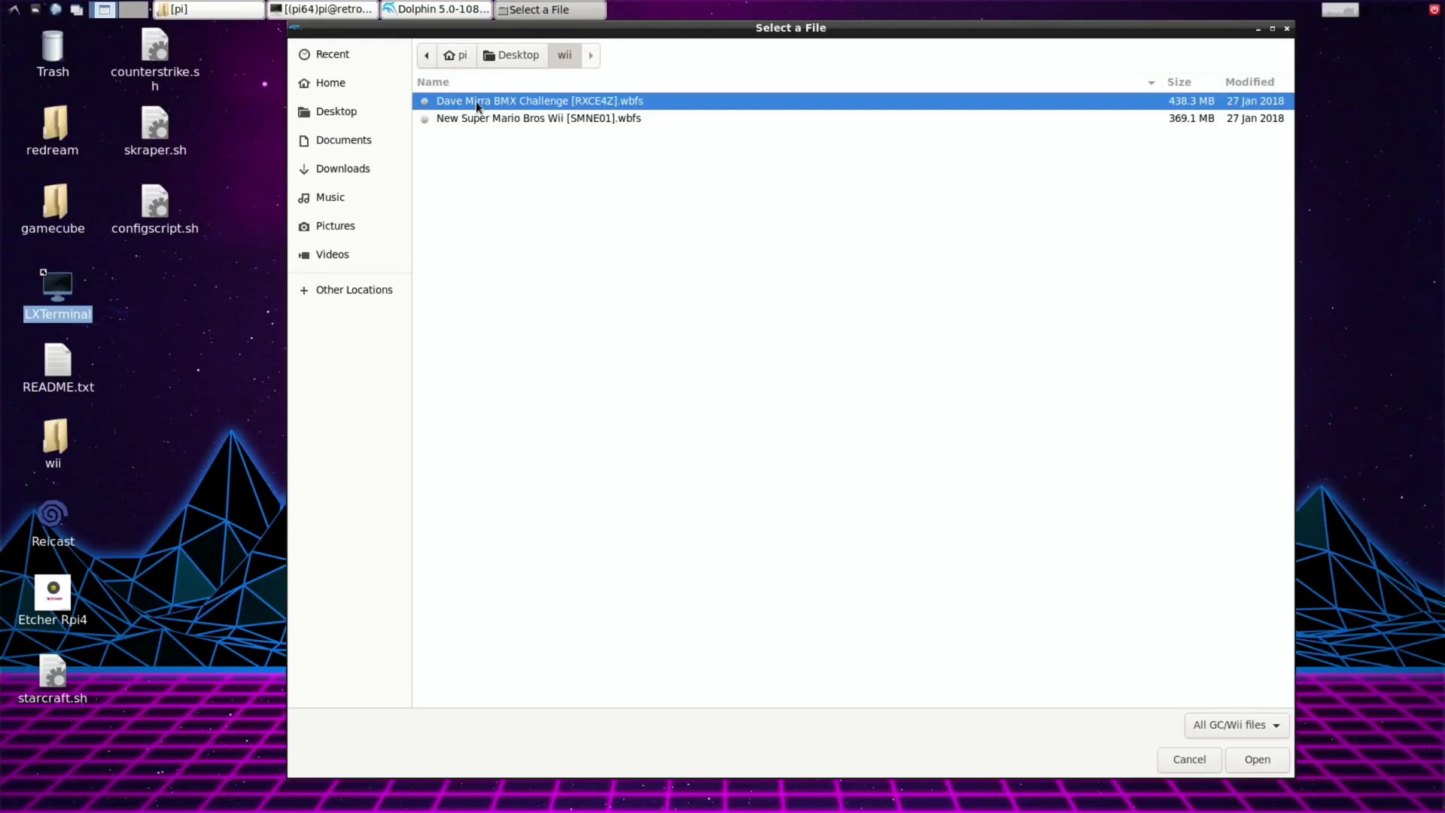
key(Return)
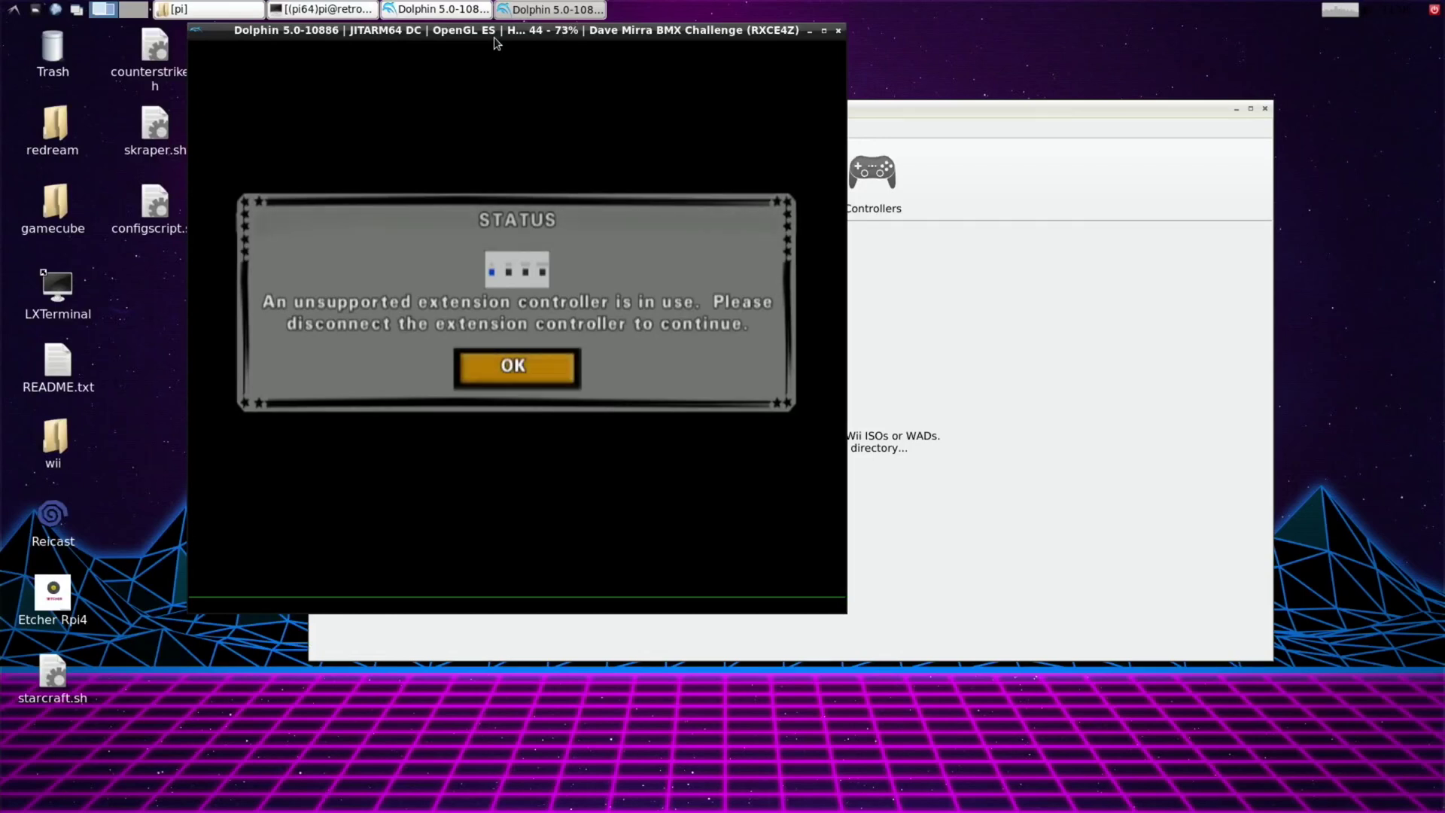
Change Wii Remote 1's extension from Nunchuk to None and save the controller settings.
click(848, 201)
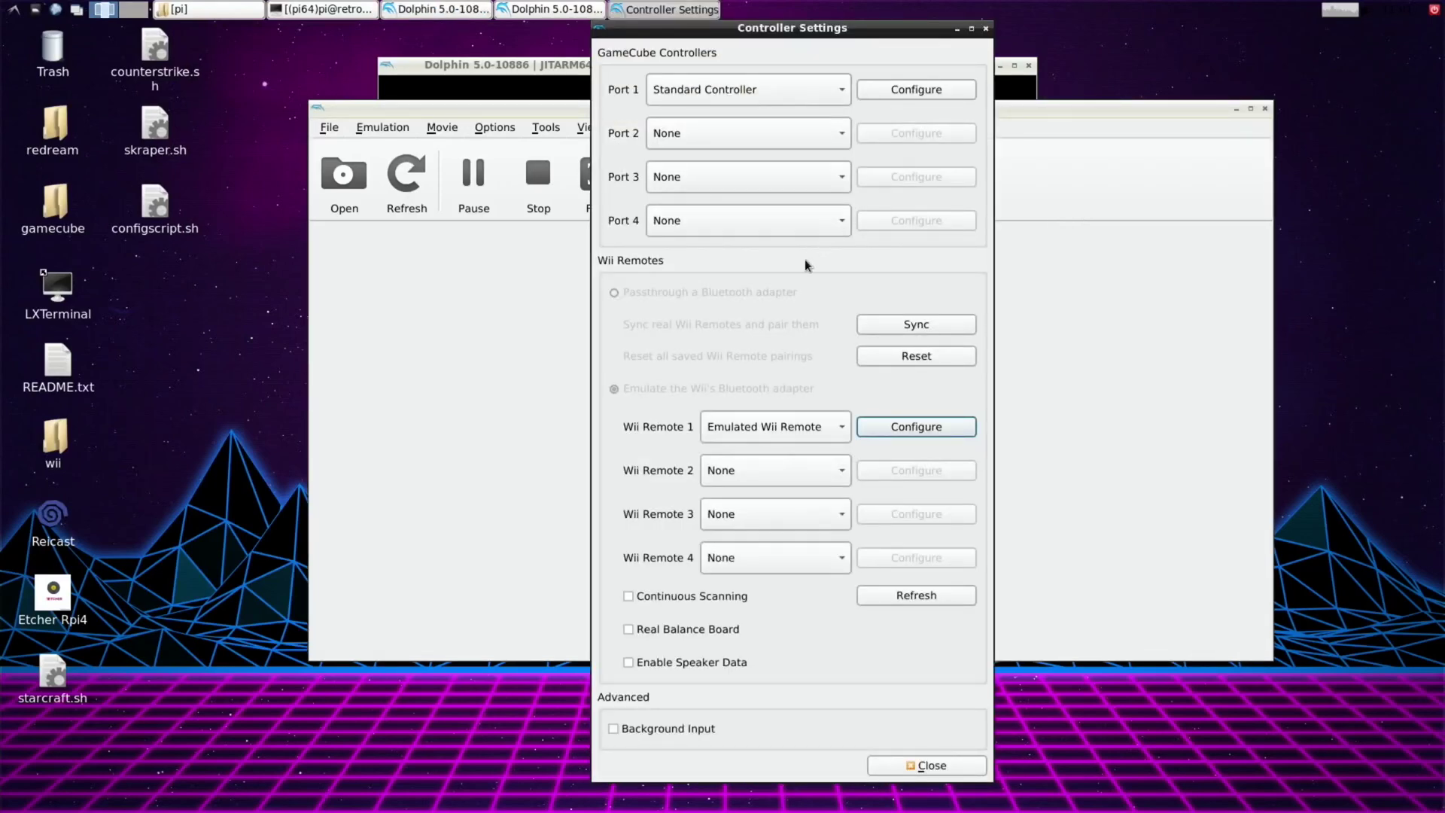
click(918, 426)
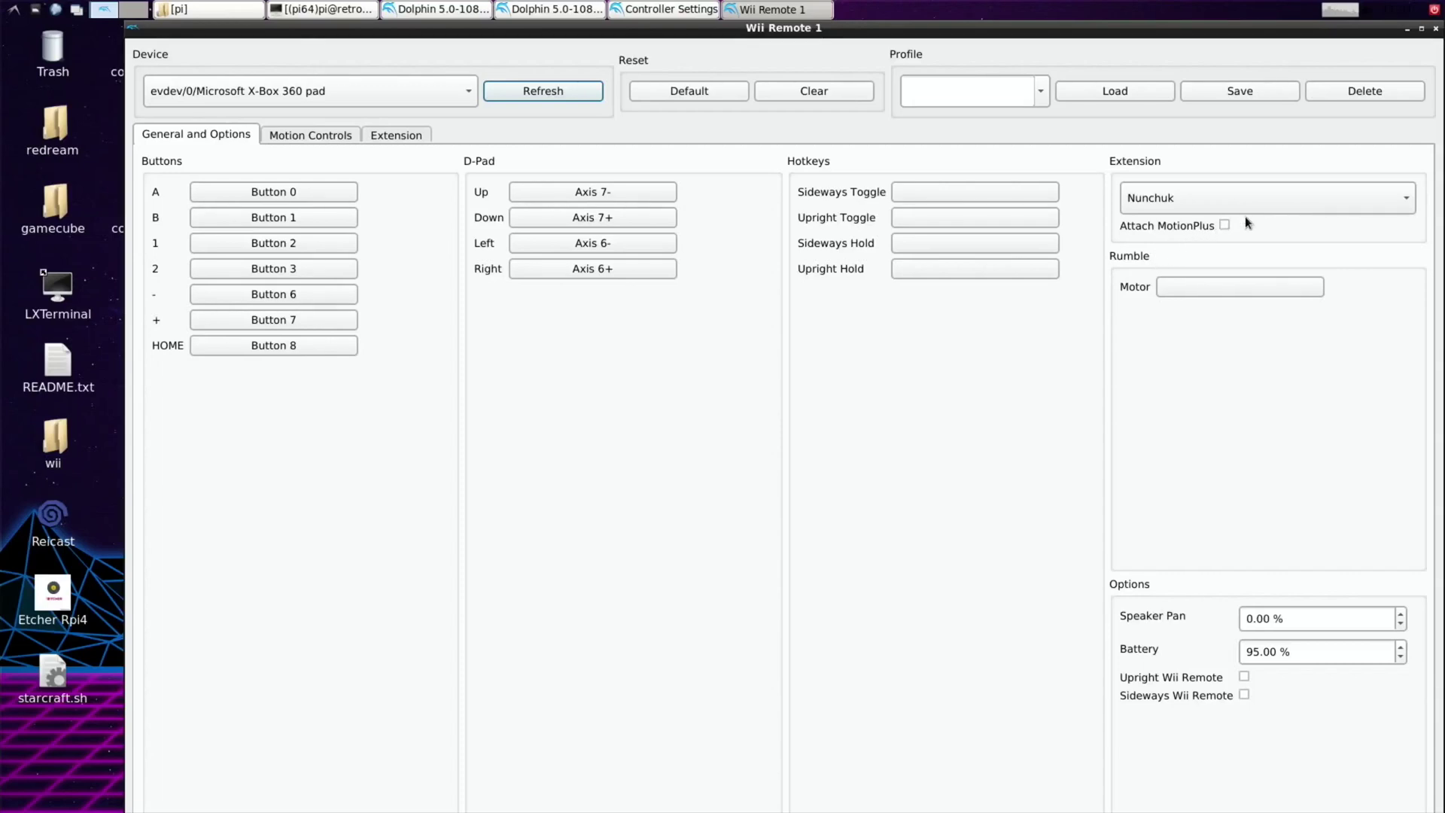
click(1392, 200)
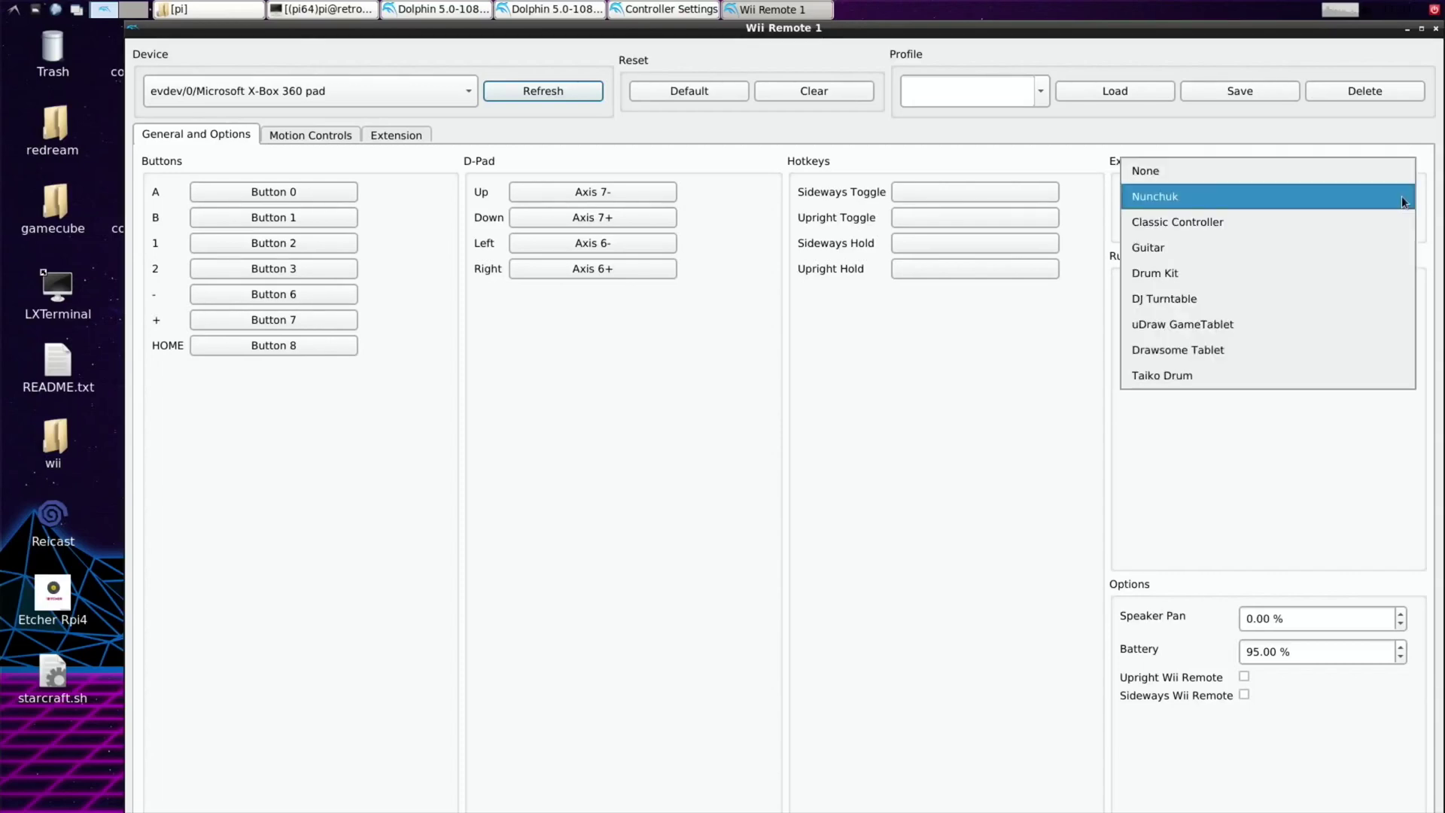
click(1389, 194)
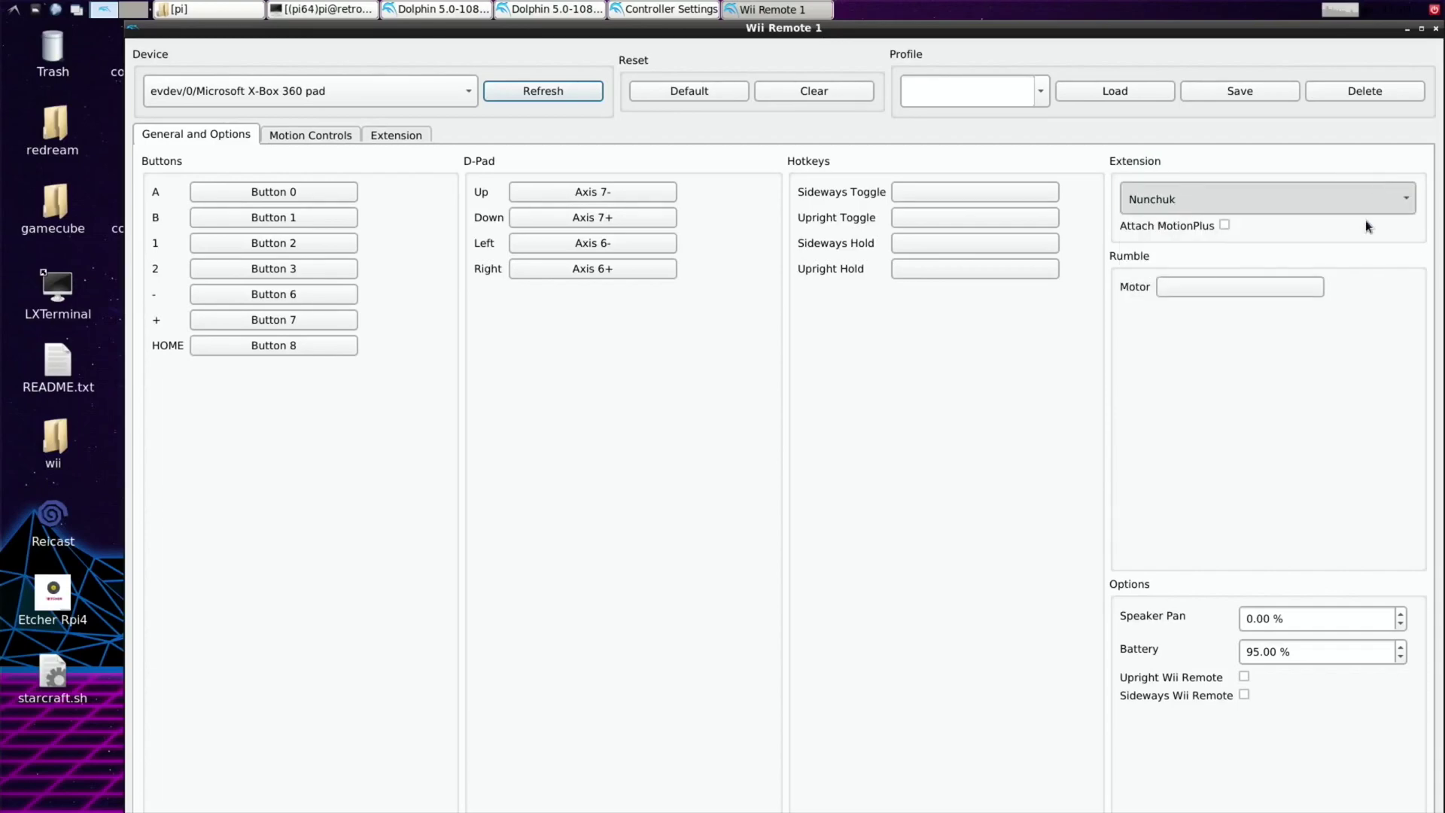
key(Up)
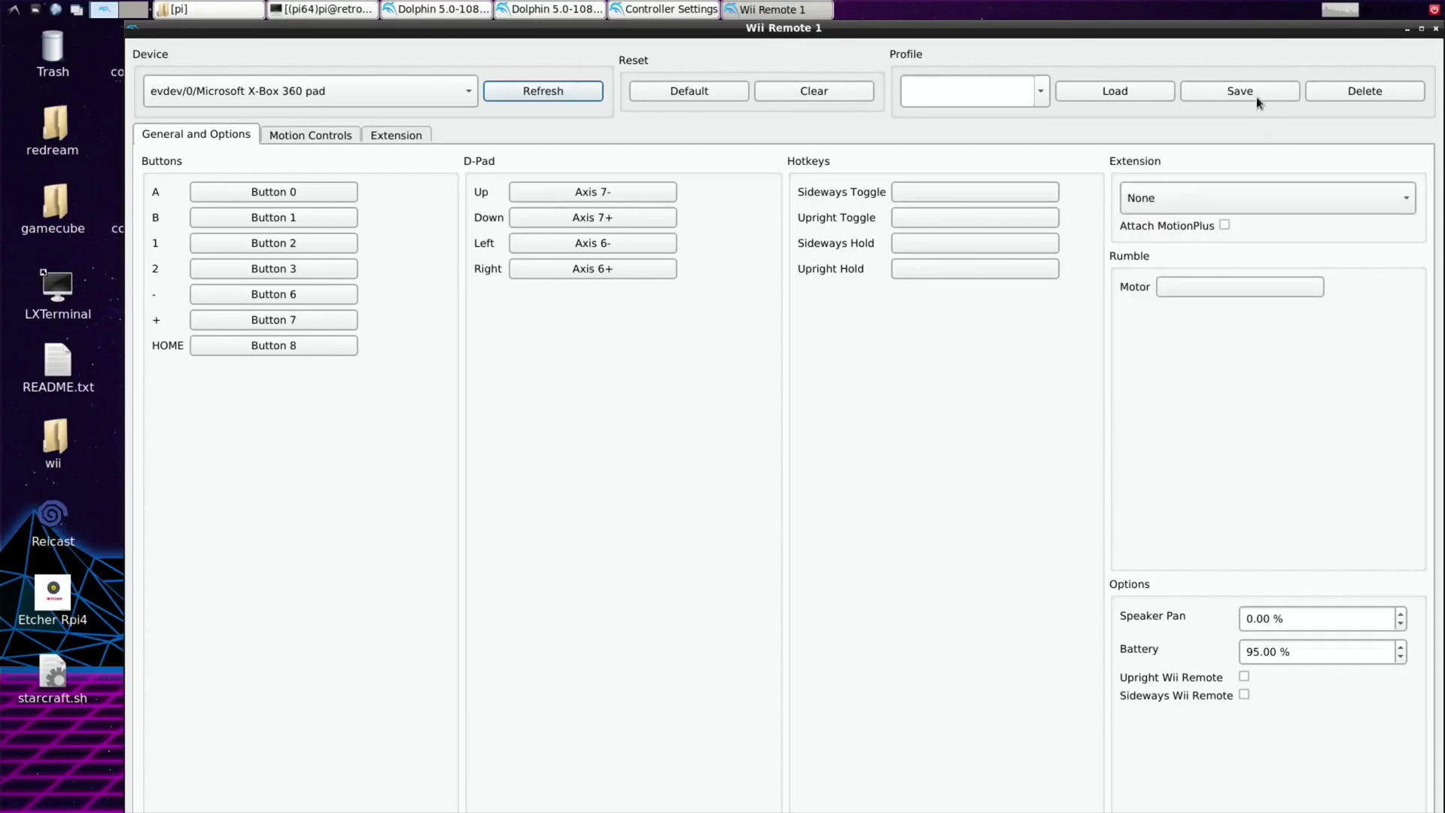
click(1241, 92)
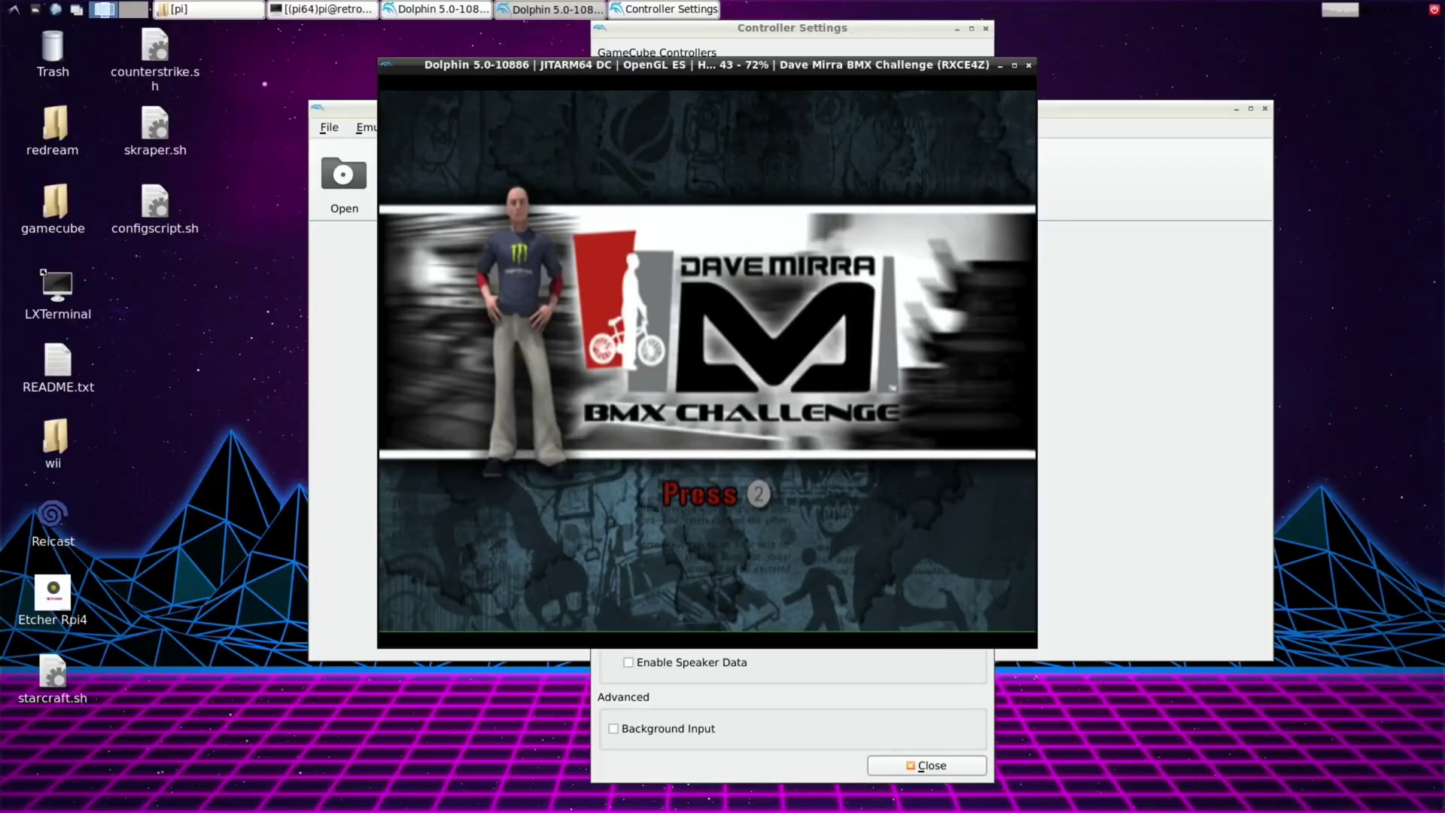